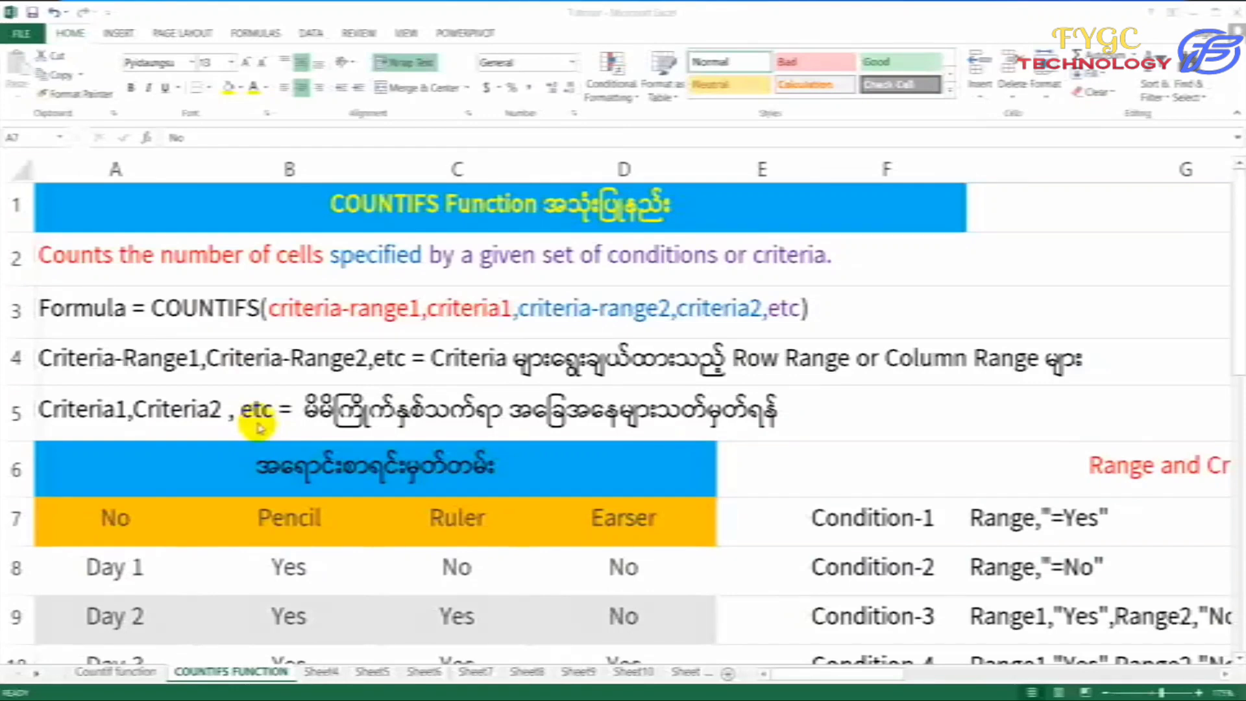
Bring the Result column H into view and select cell H7 for Condition-1.
{"action": "left_click", "coordinate": [356, 498]}
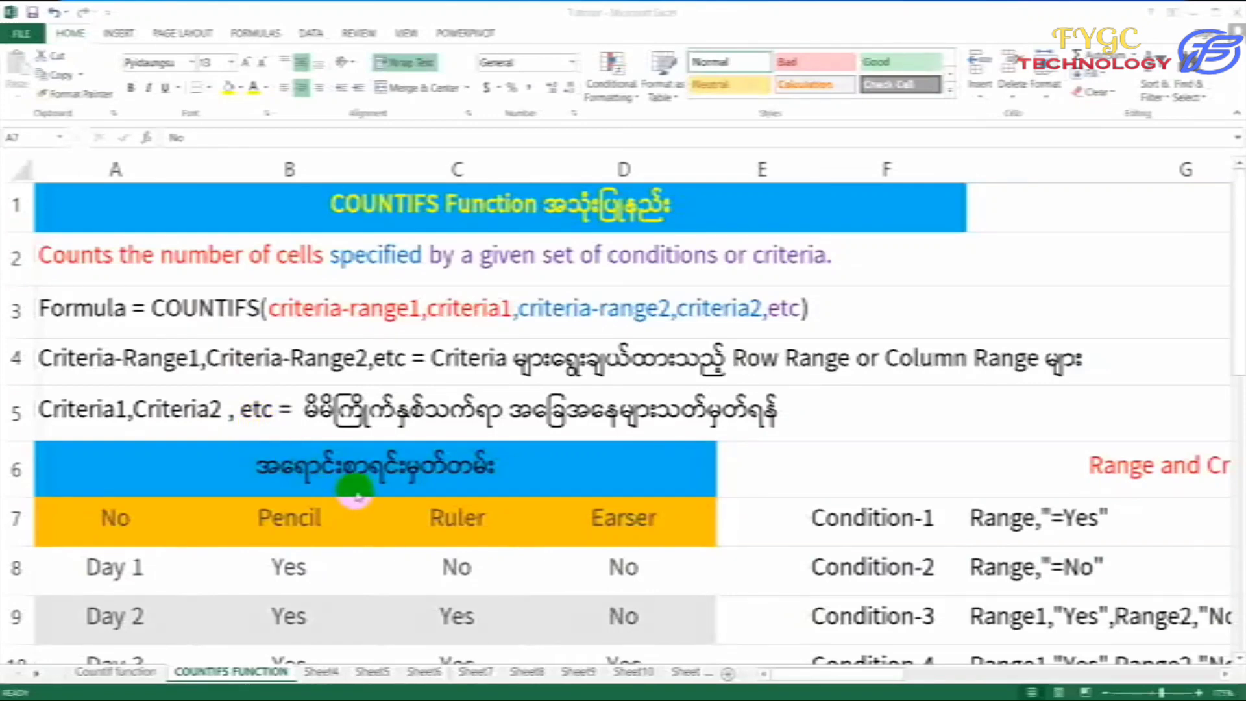
{"action": "scroll", "coordinate": [354, 489], "scroll_direction": "down", "scroll_amount": 1}
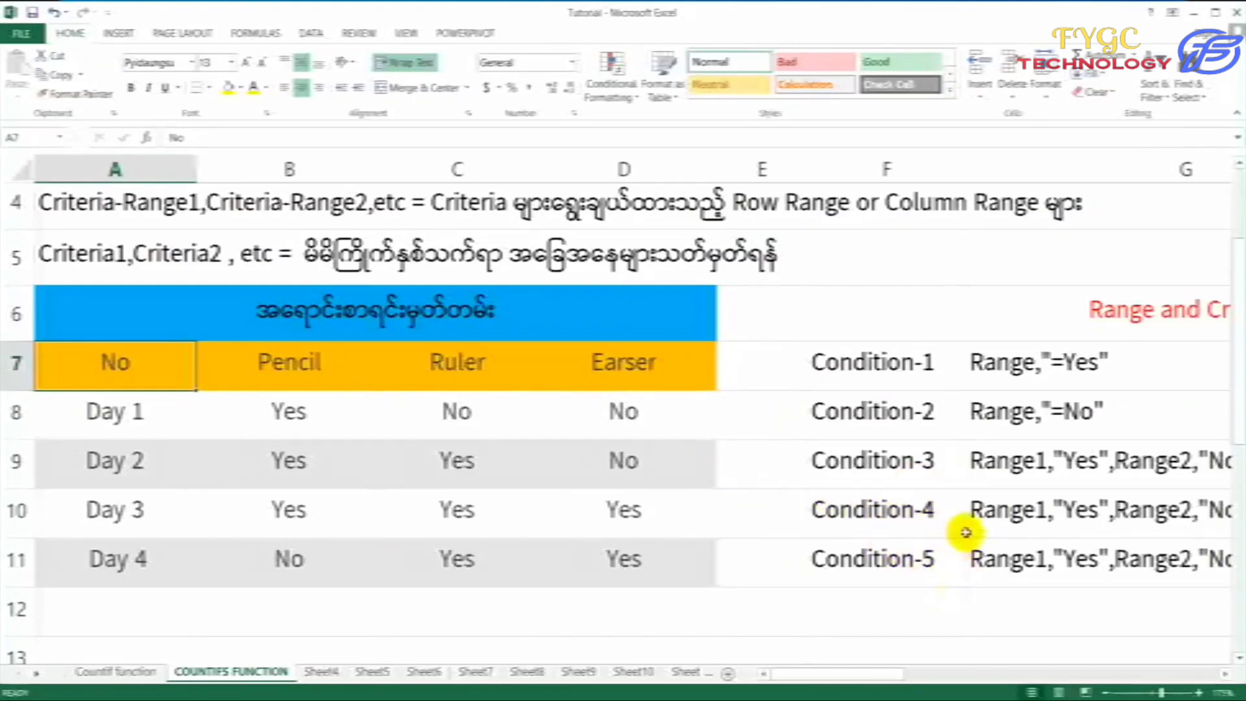
{"action": "left_click_drag", "start_coordinate": [807, 675], "coordinate": [983, 675]}
{"action": "left_click", "coordinate": [793, 386]}
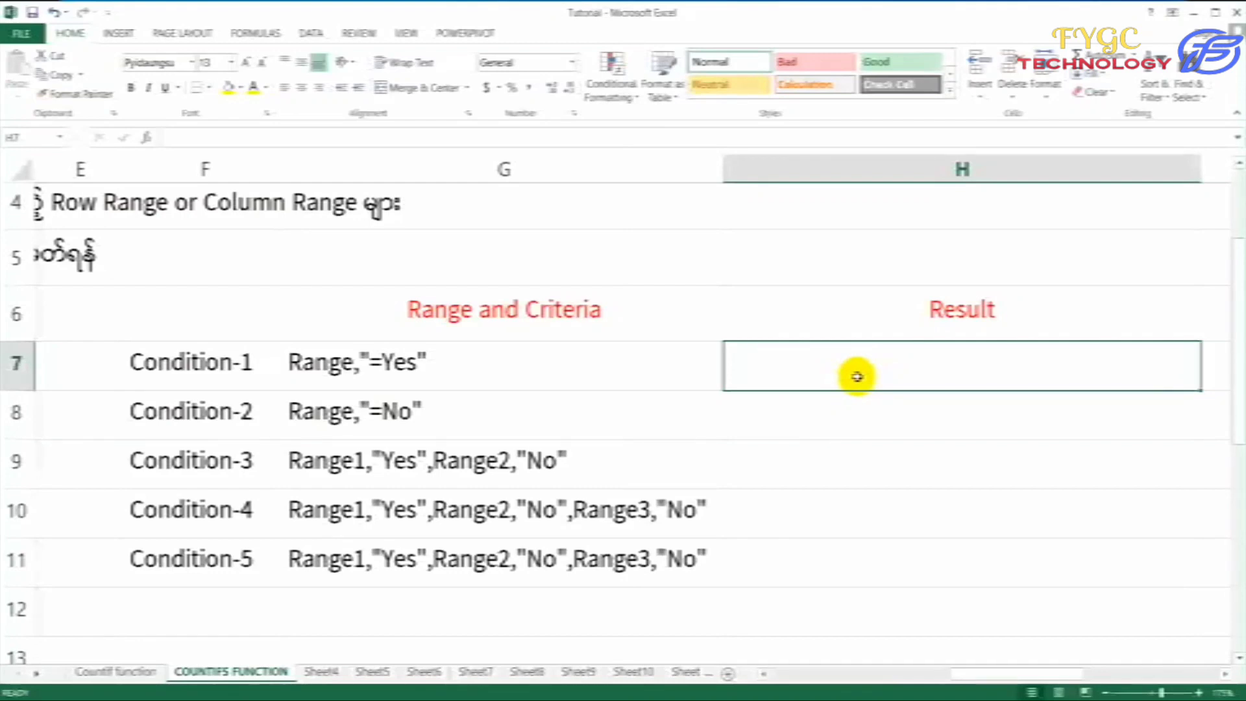
Enter =COUNTIFS(B8:D11,"=Yes") in H7 so Condition-1 returns 8.
{"action": "type", "text": "="}
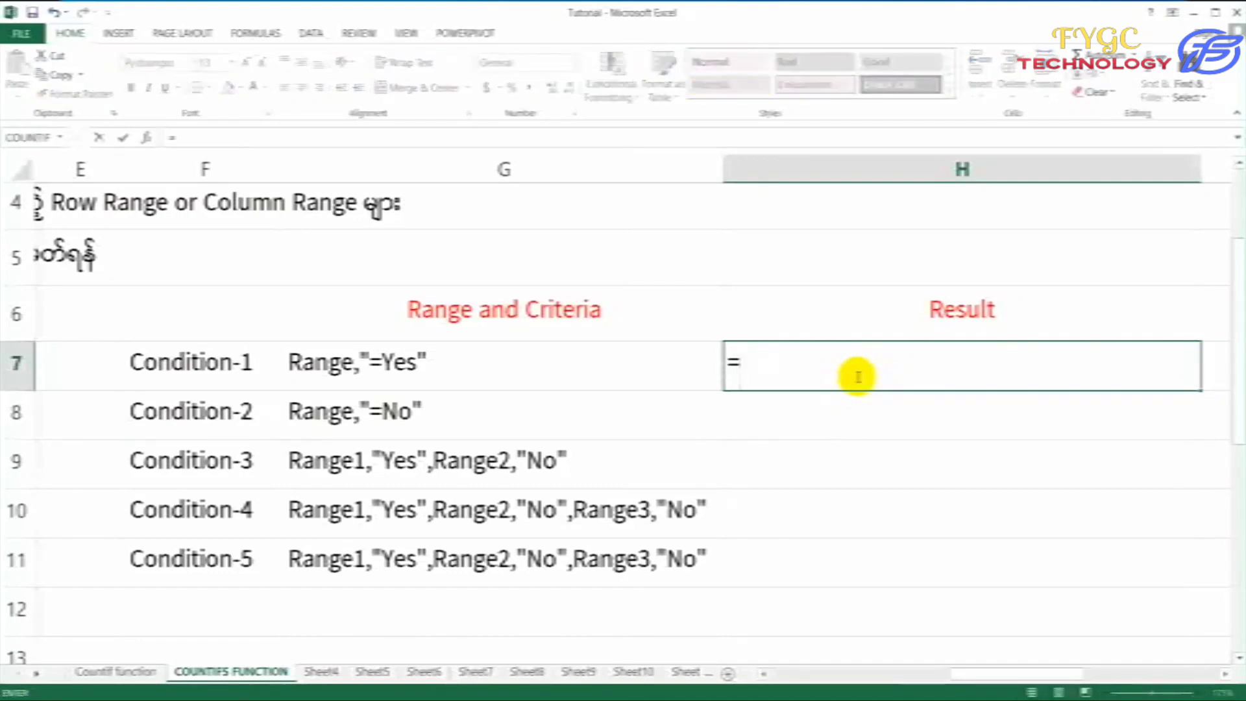
{"action": "type", "text": "count"}
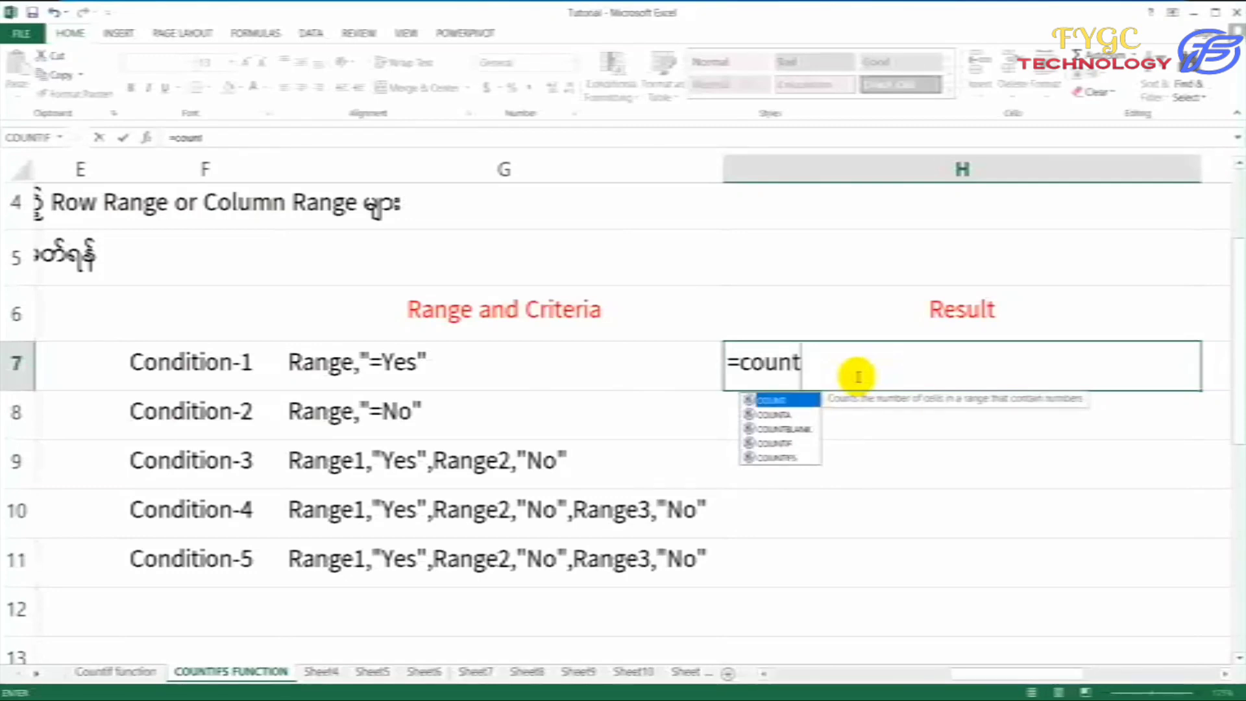
{"action": "type", "text": "ifs("}
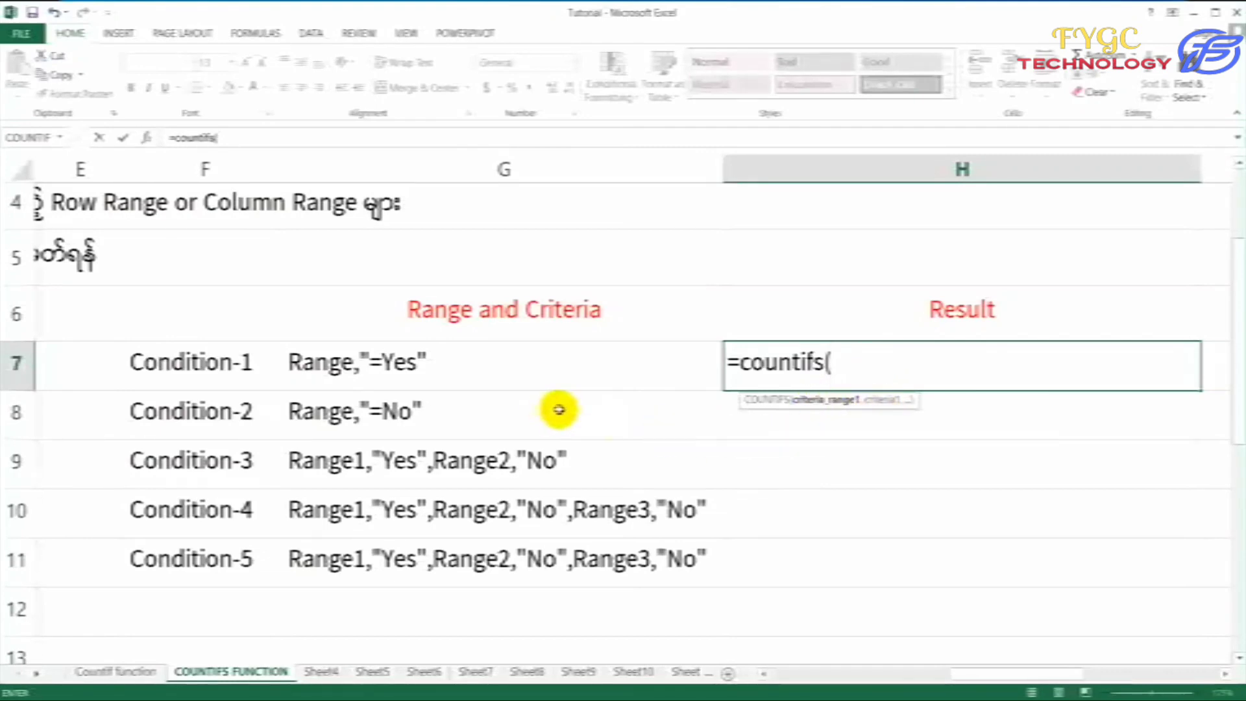
{"action": "left_click_drag", "start_coordinate": [1016, 677], "coordinate": [856, 677]}
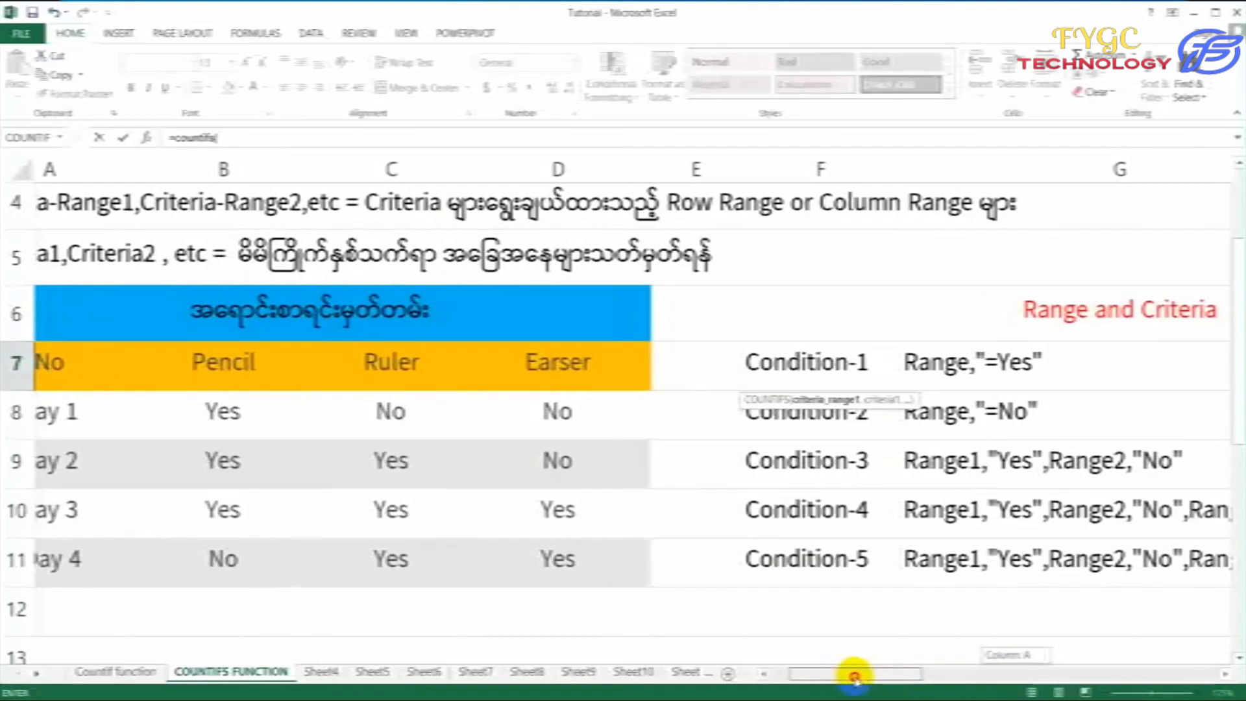
{"action": "left_click_drag", "start_coordinate": [857, 677], "coordinate": [828, 675]}
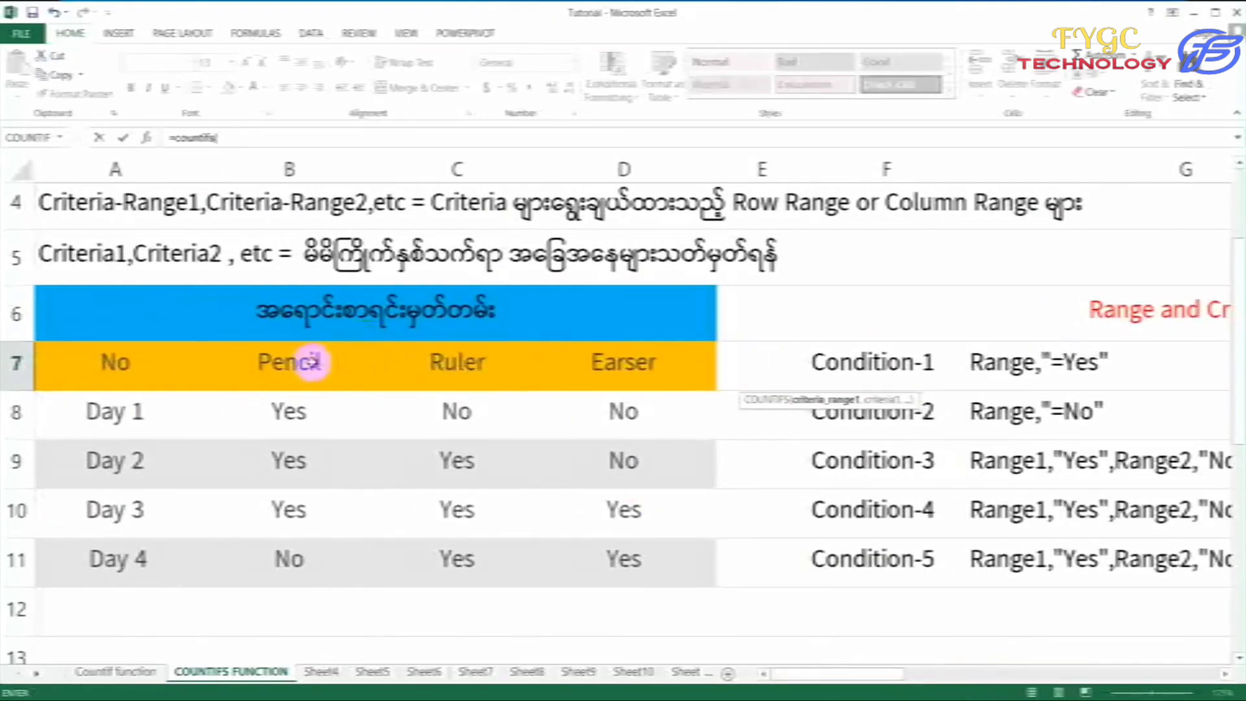
{"action": "left_click_drag", "start_coordinate": [268, 411], "coordinate": [639, 553]}
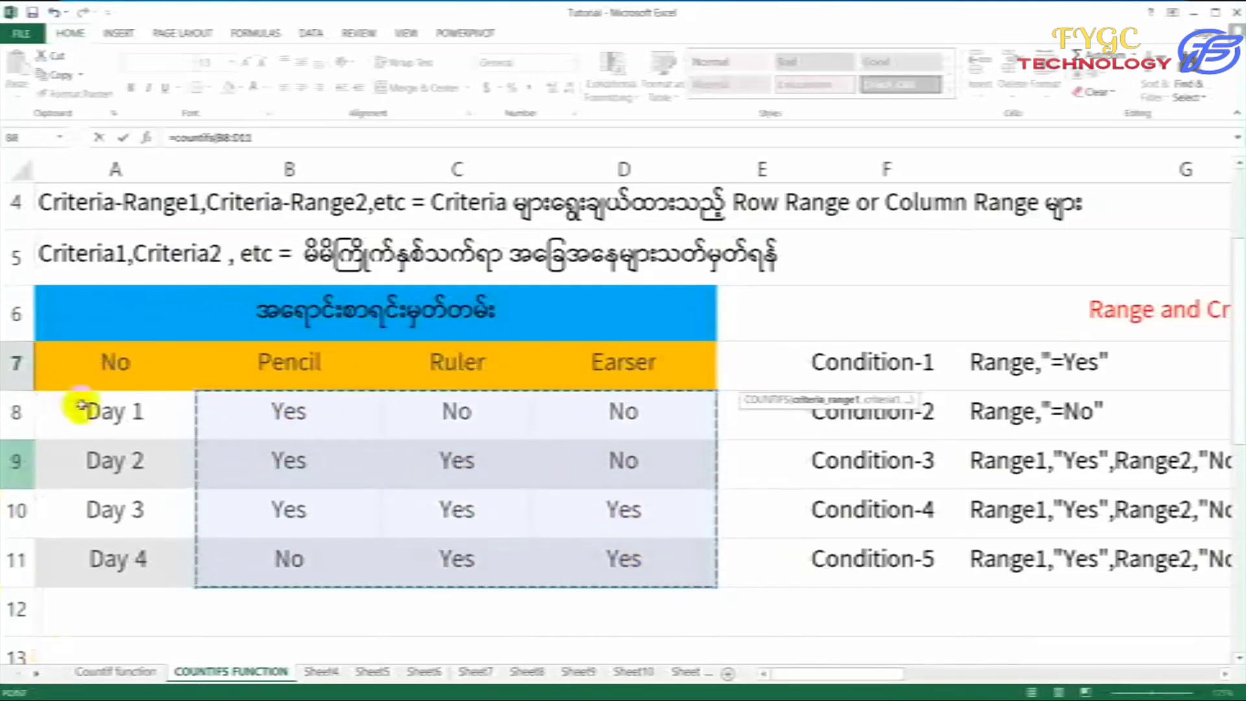
{"action": "left_click_drag", "start_coordinate": [808, 675], "coordinate": [1034, 675]}
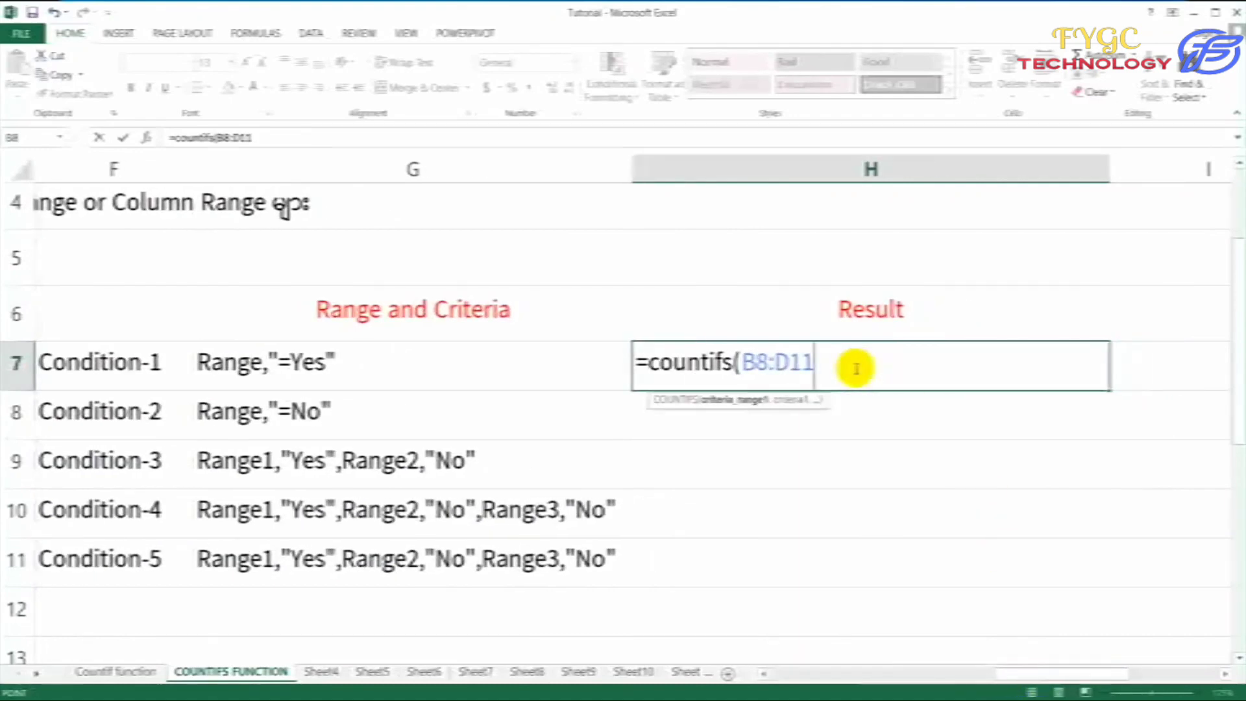
{"action": "type", "text": ",\"=Yes"}
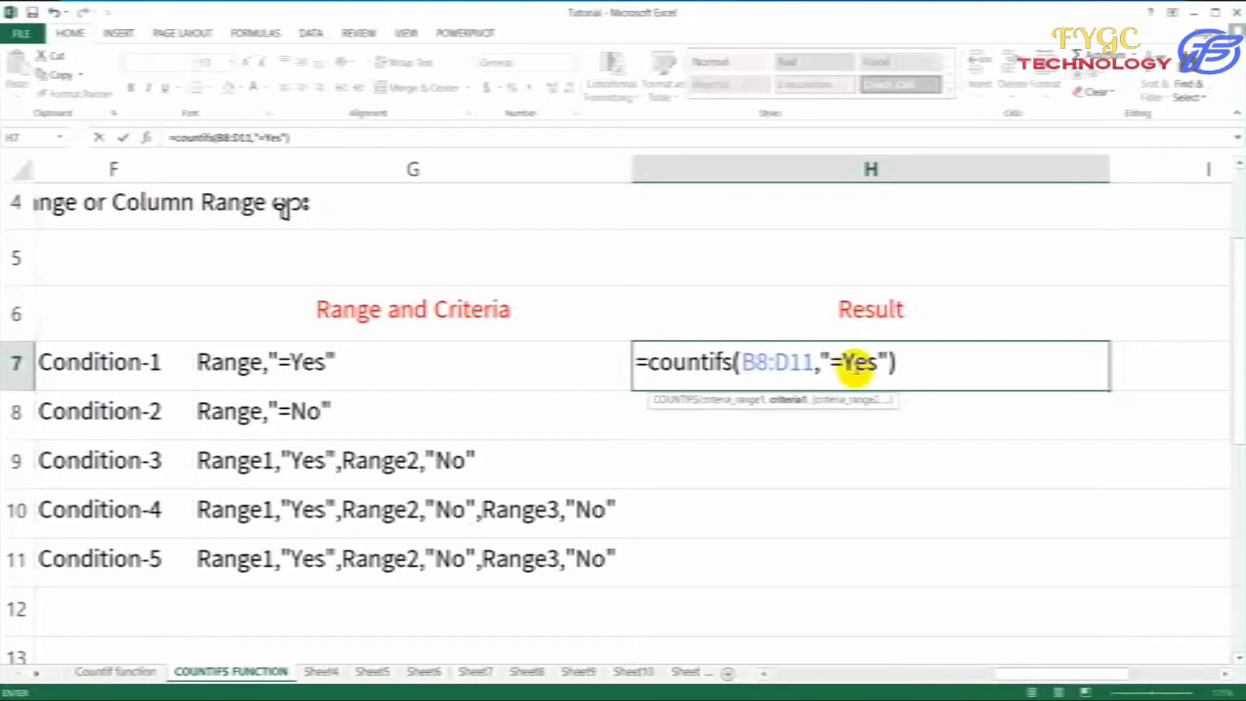
{"action": "key", "text": "Return"}
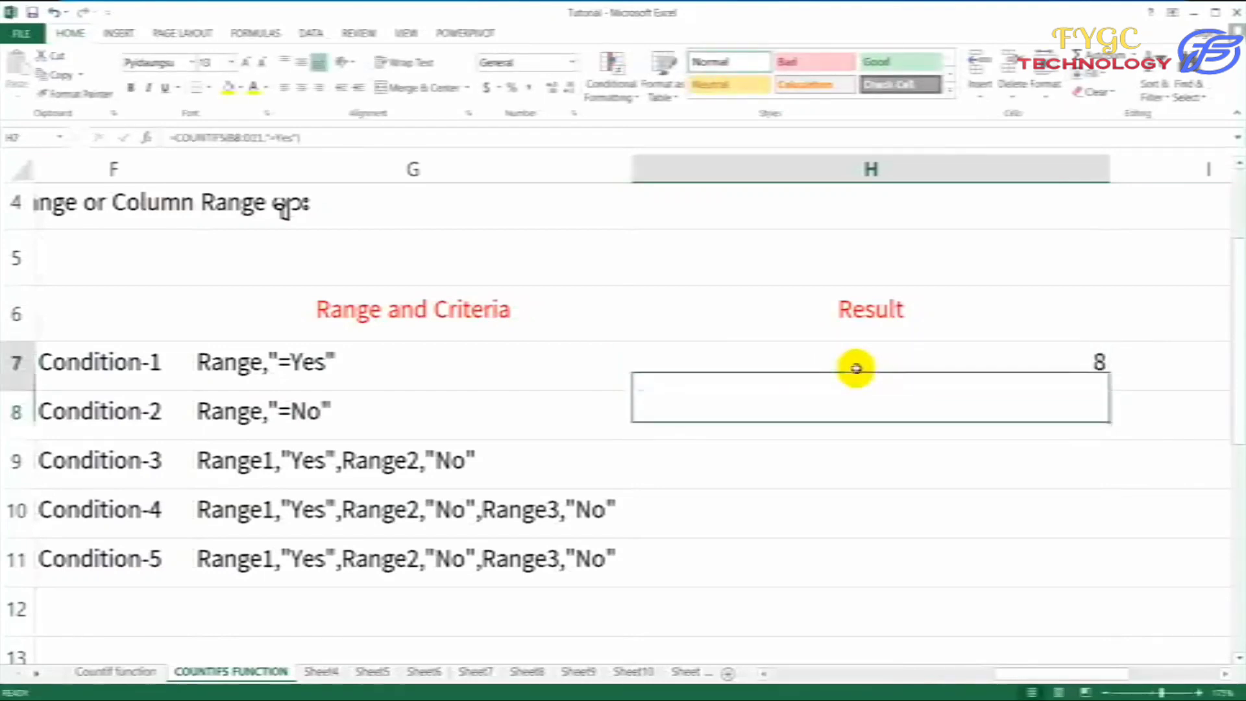
{"action": "left_click", "coordinate": [856, 367]}
Enter =COUNTIFS(B8:D11,"=No") in H8 so Condition-2 returns 4.
{"action": "left_click_drag", "start_coordinate": [1051, 674], "coordinate": [850, 674]}
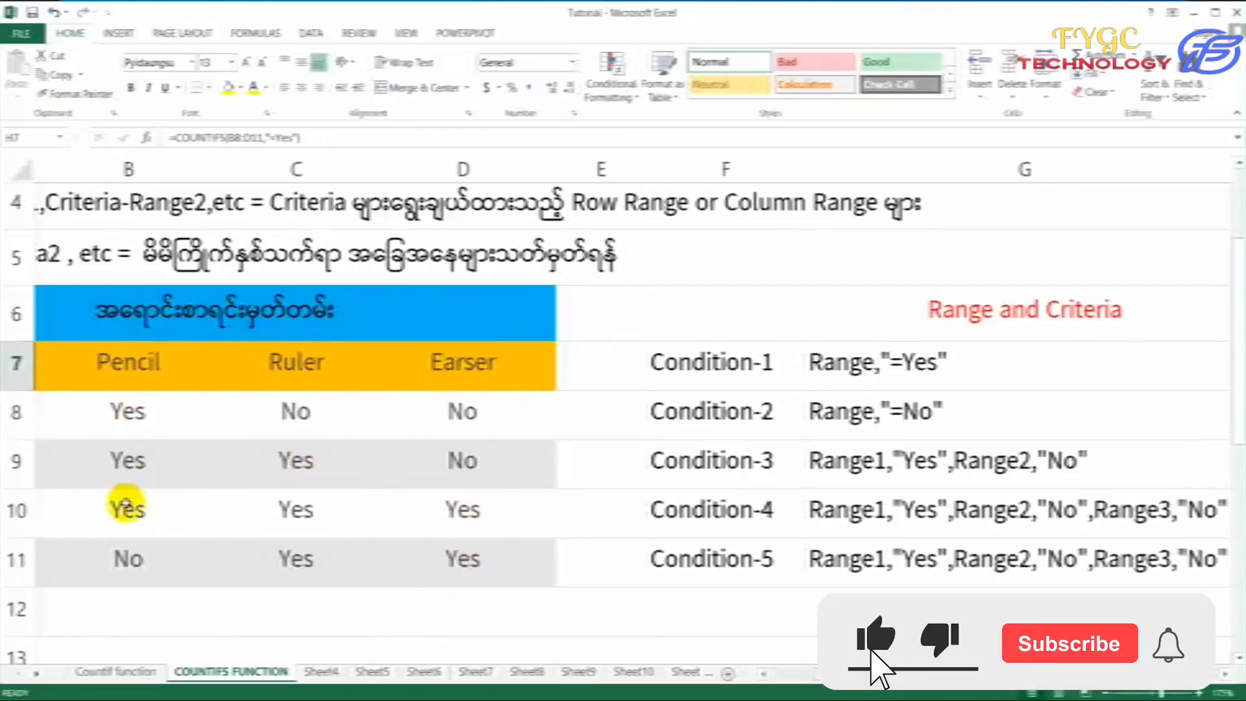
{"action": "scroll", "coordinate": [897, 491], "scroll_direction": "right", "scroll_amount": 5}
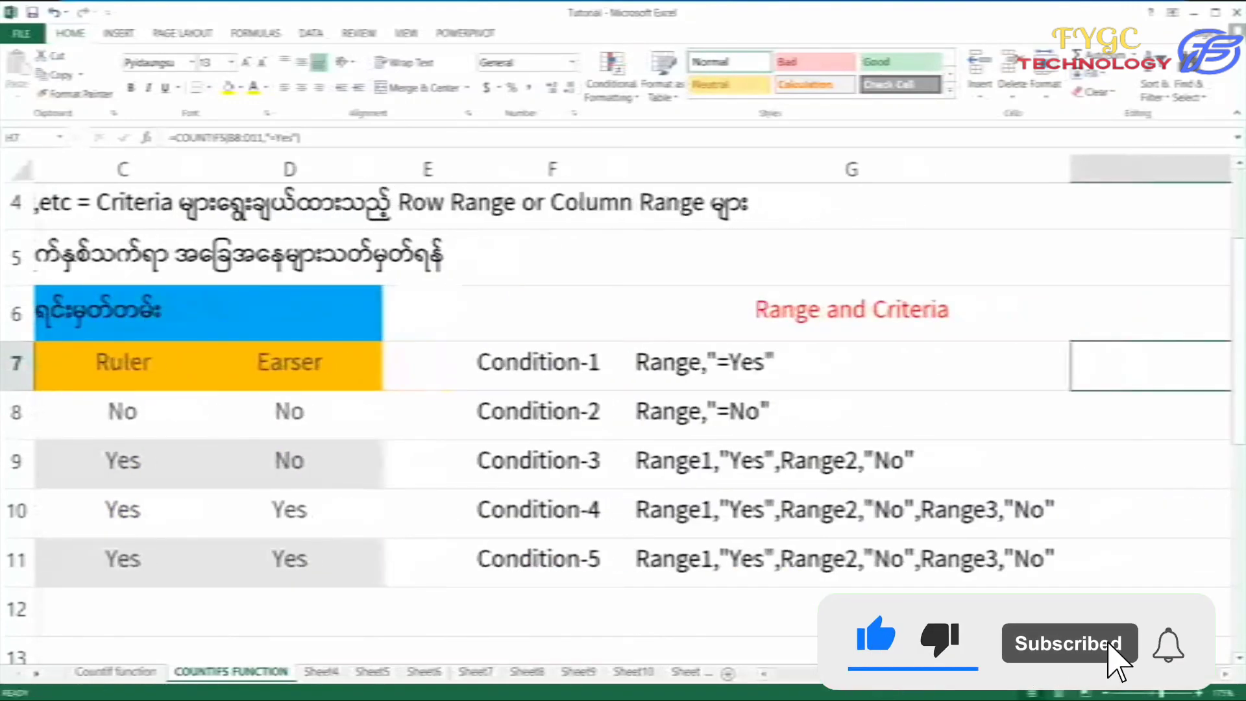
{"action": "left_click", "coordinate": [835, 400]}
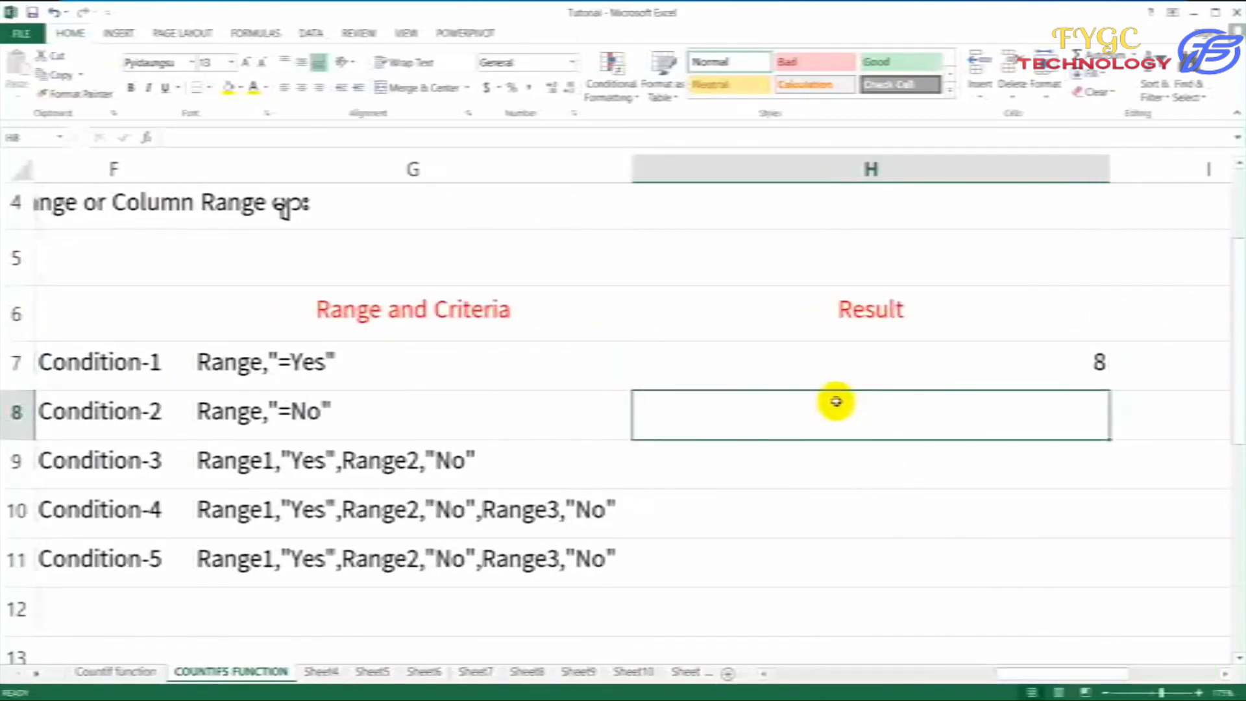
{"action": "type", "text": "=cou"}
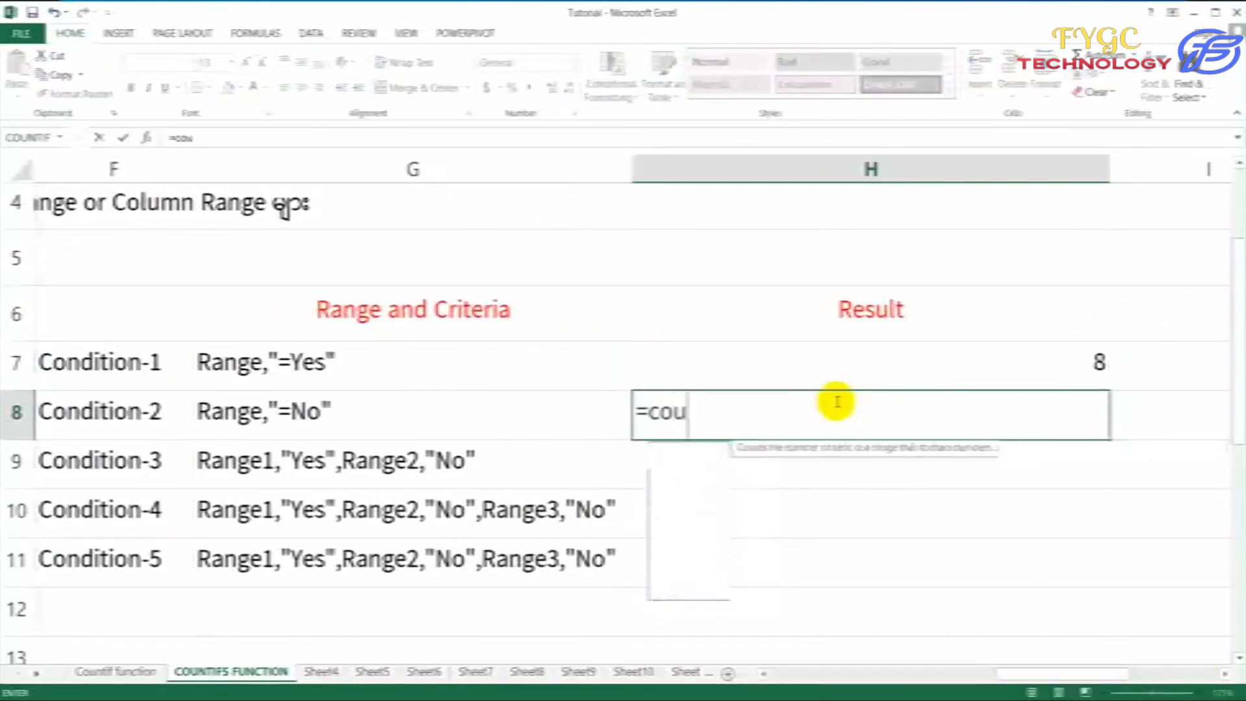
{"action": "type", "text": "ntifs"}
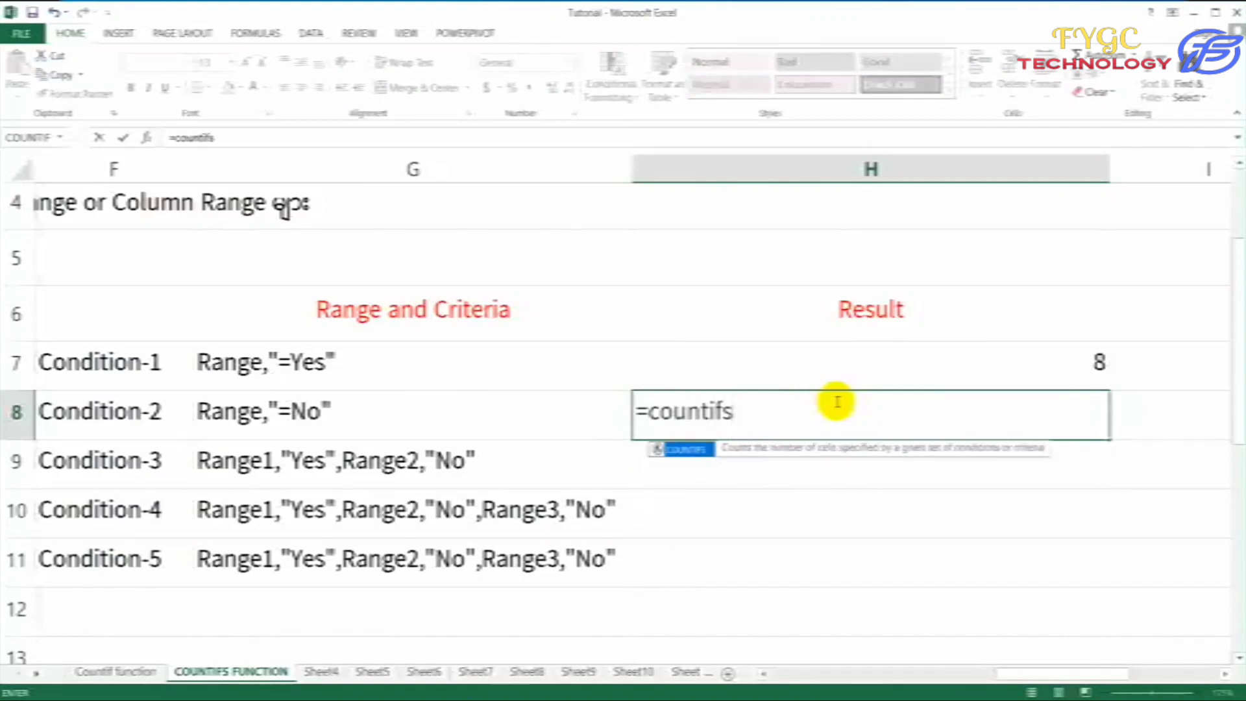
{"action": "type", "text": "("}
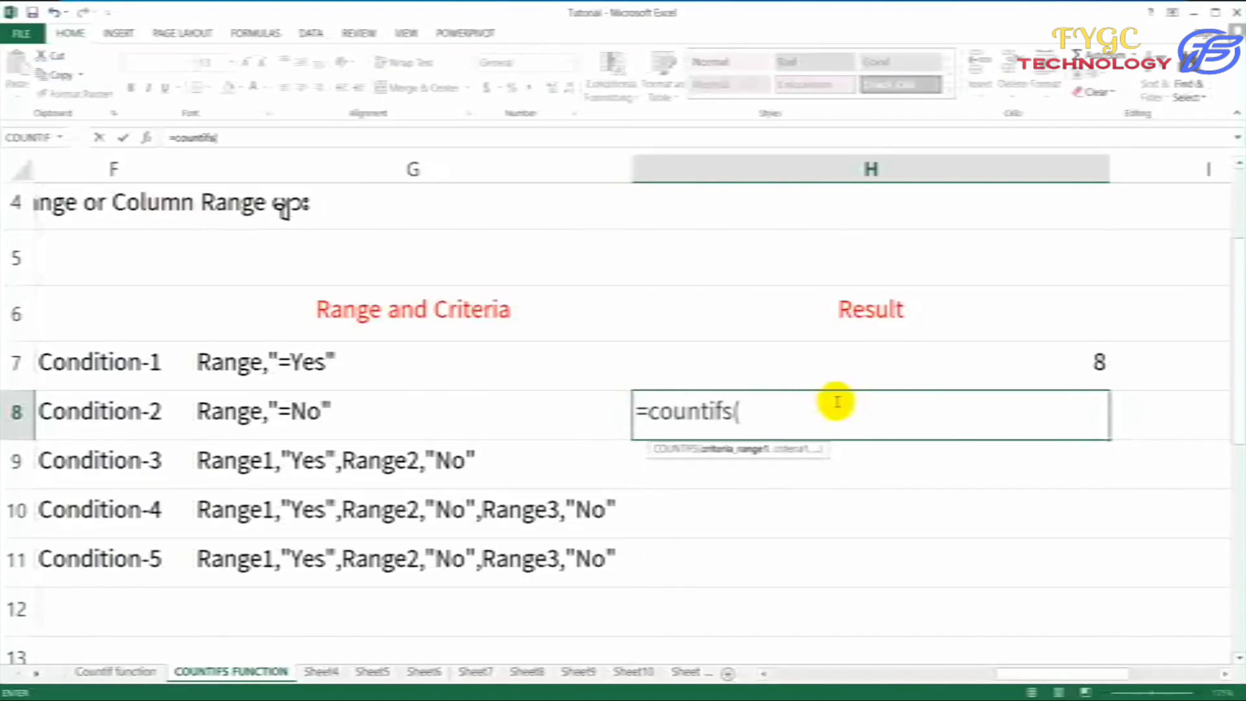
{"action": "left_click_drag", "start_coordinate": [1057, 673], "coordinate": [866, 673]}
{"action": "mouse_move", "coordinate": [128, 409]}
{"action": "left_mouse_down"}
{"action": "mouse_move", "coordinate": [434, 533]}
{"action": "mouse_move", "coordinate": [464, 562]}
{"action": "left_mouse_up"}
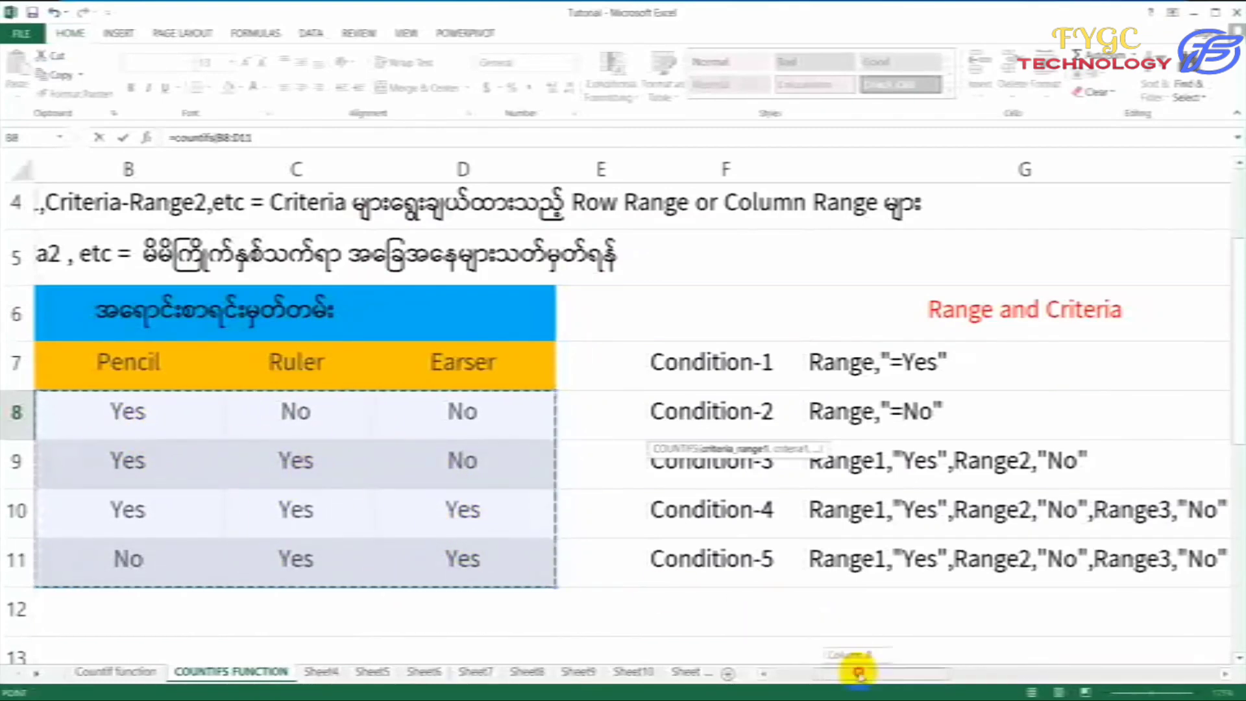
{"action": "left_click_drag", "start_coordinate": [856, 673], "coordinate": [1035, 672]}
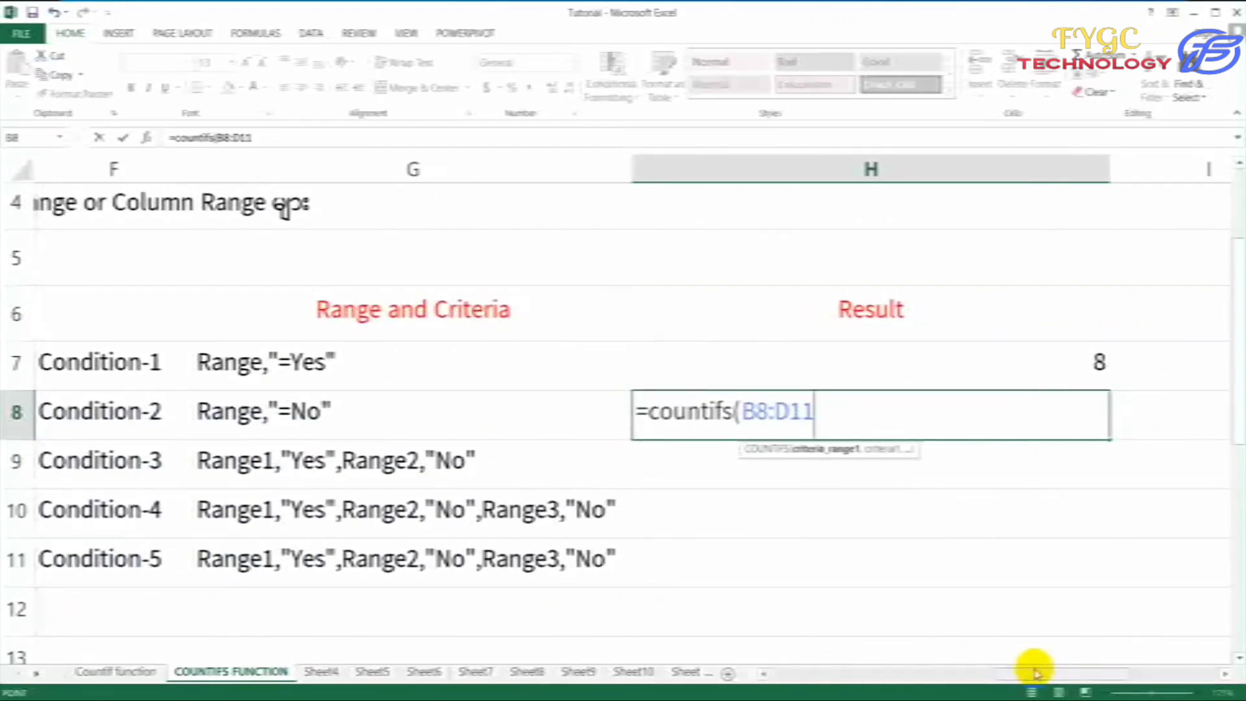
{"action": "type", "text": ",\"=No"}
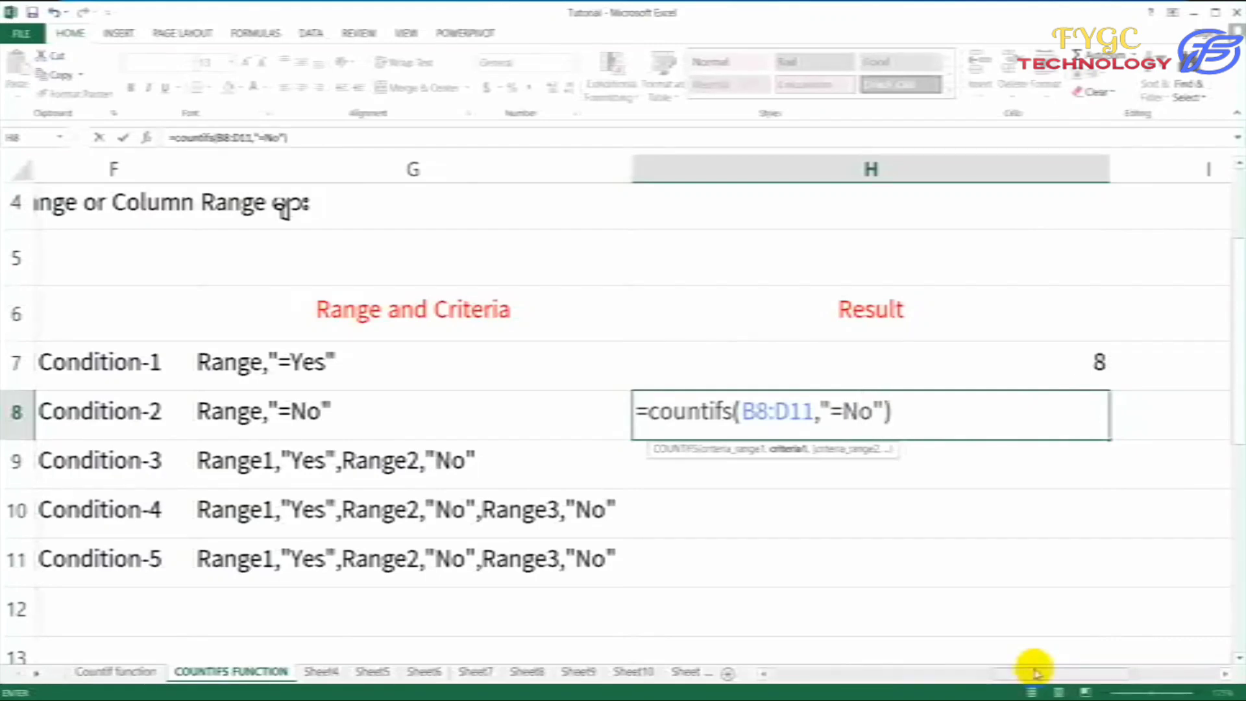
{"action": "key", "text": "Return"}
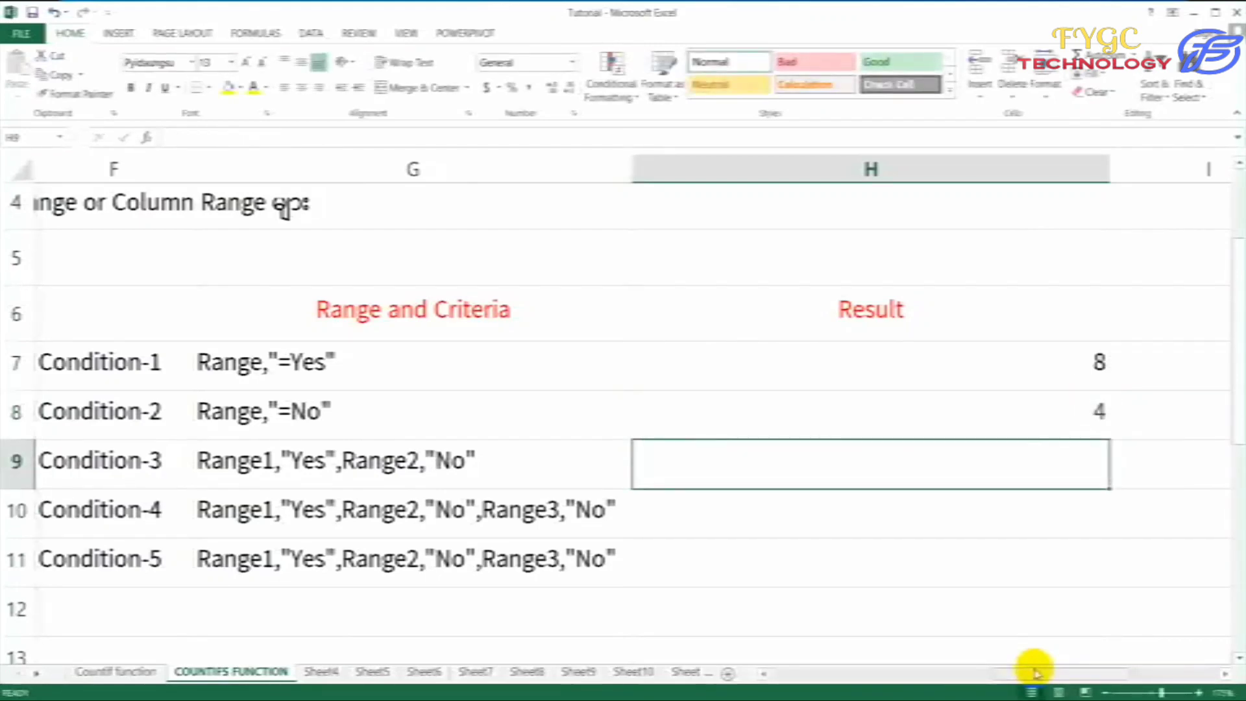
{"action": "left_click_drag", "start_coordinate": [1062, 673], "coordinate": [863, 678]}
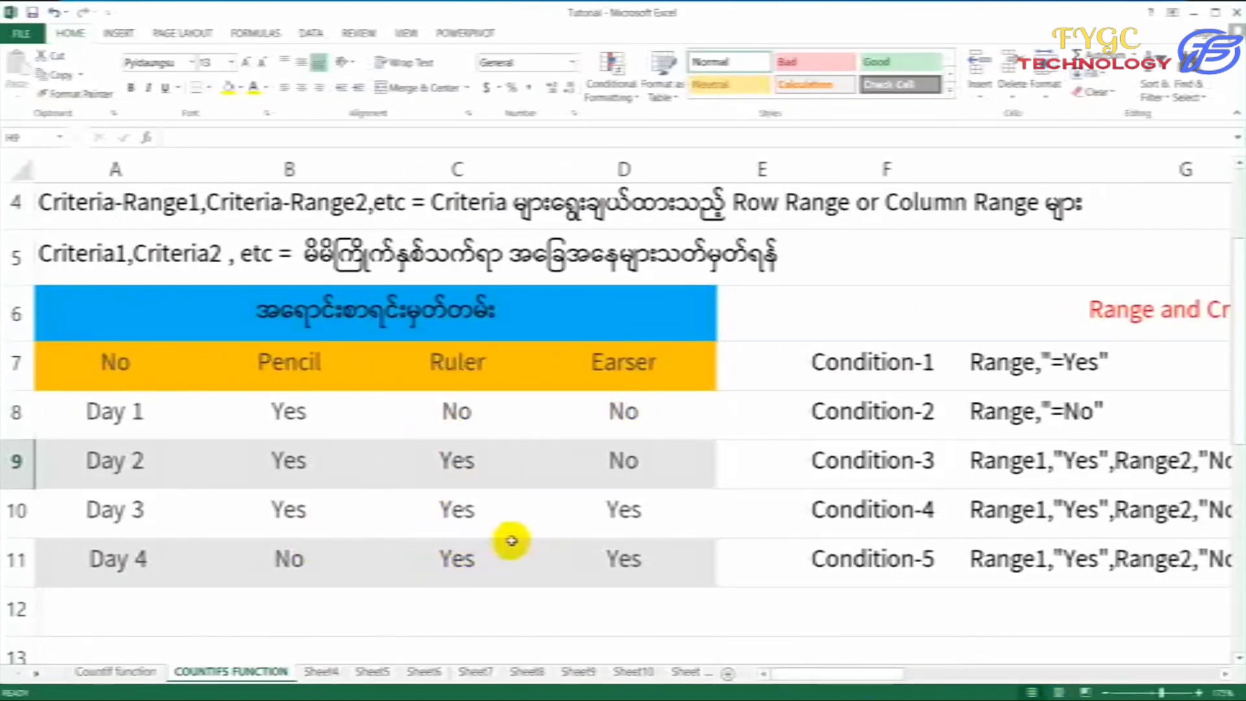
{"action": "left_click", "coordinate": [458, 420]}
{"action": "left_click", "coordinate": [626, 408]}
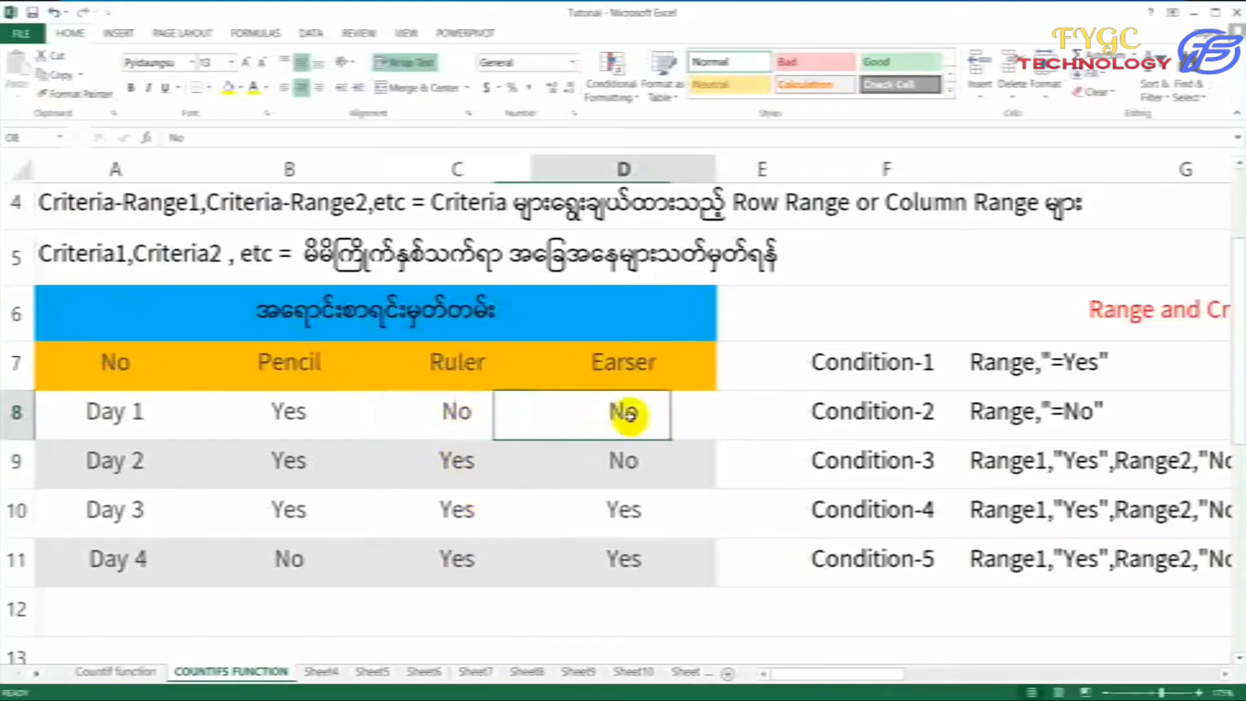
{"action": "left_click", "coordinate": [625, 464]}
{"action": "left_click", "coordinate": [305, 560]}
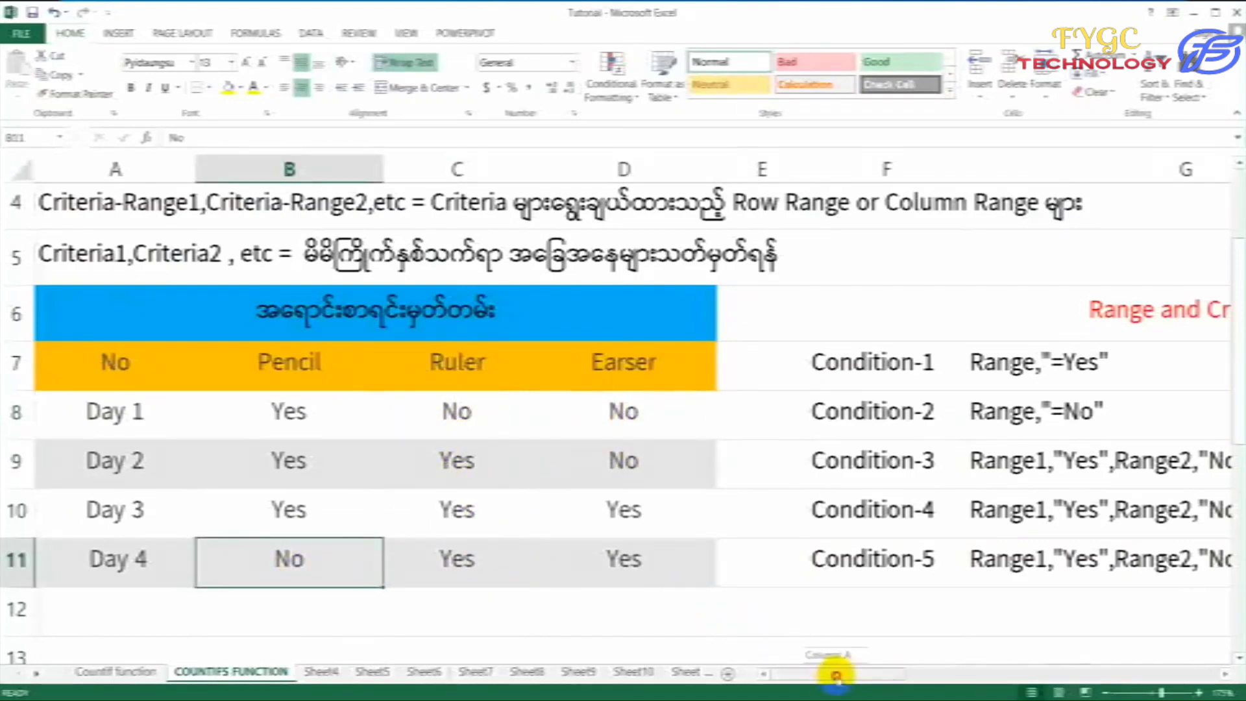
{"action": "left_click_drag", "start_coordinate": [835, 673], "coordinate": [1006, 659]}
{"action": "left_click", "coordinate": [896, 467]}
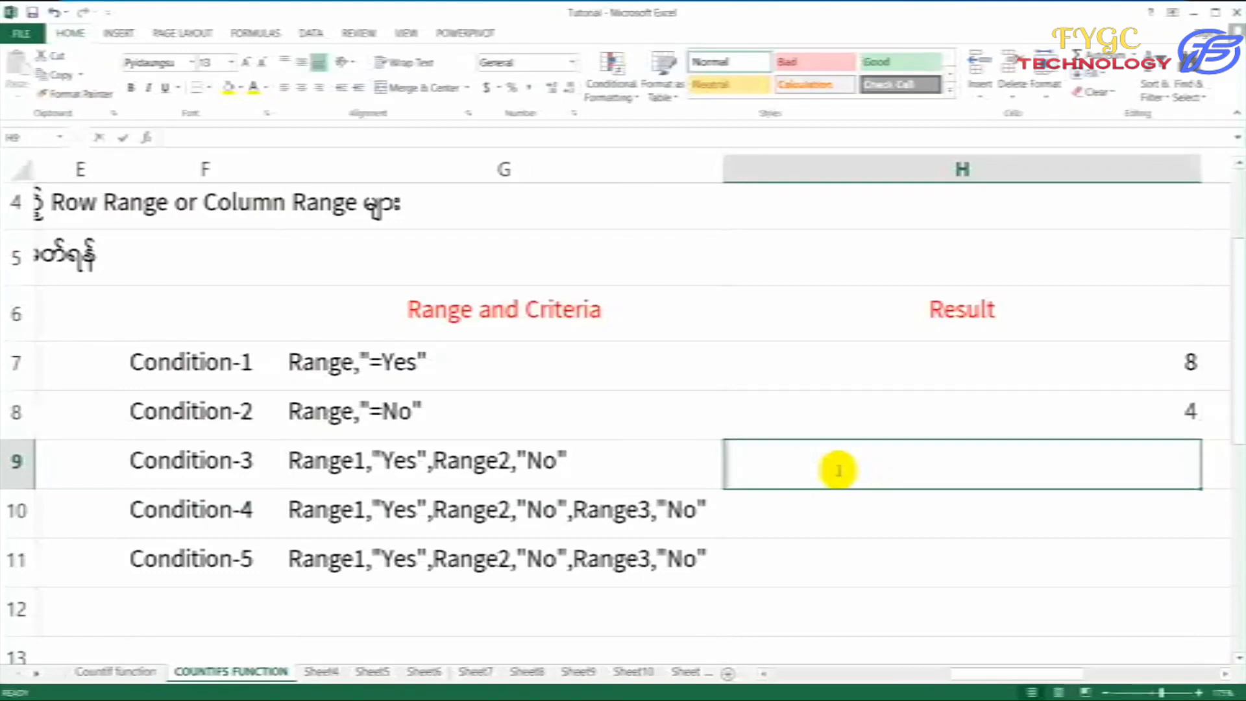
Build =COUNTIFS(B8:B11,"Yes",C8:C11,"No") in H9, returning 1 for Condition-3.
{"action": "type", "text": "=countif"}
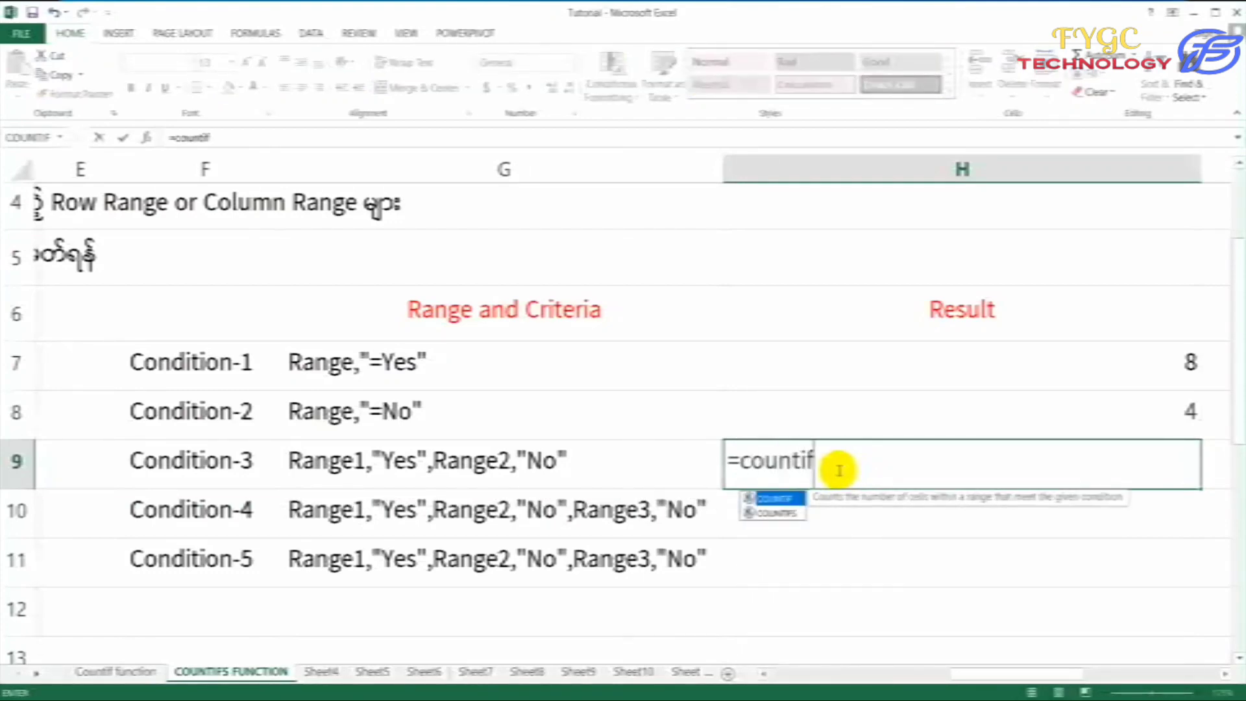
{"action": "type", "text": "s("}
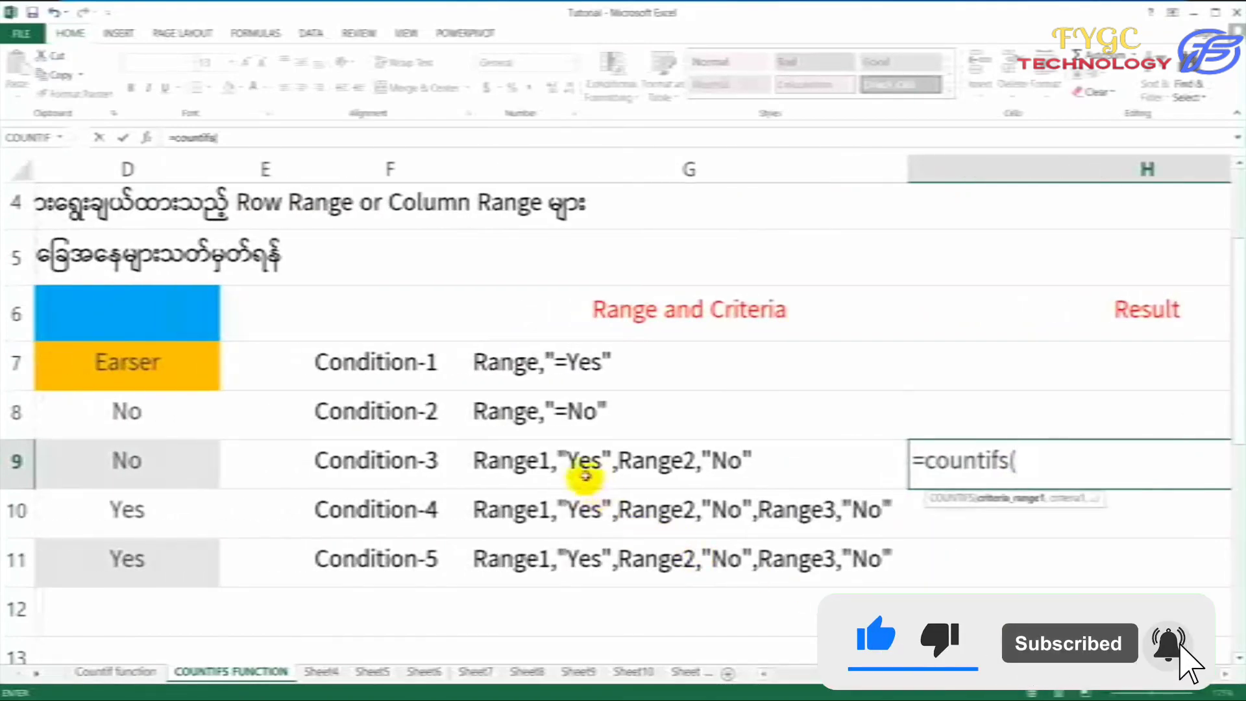
{"action": "left_click_drag", "start_coordinate": [965, 675], "coordinate": [836, 675]}
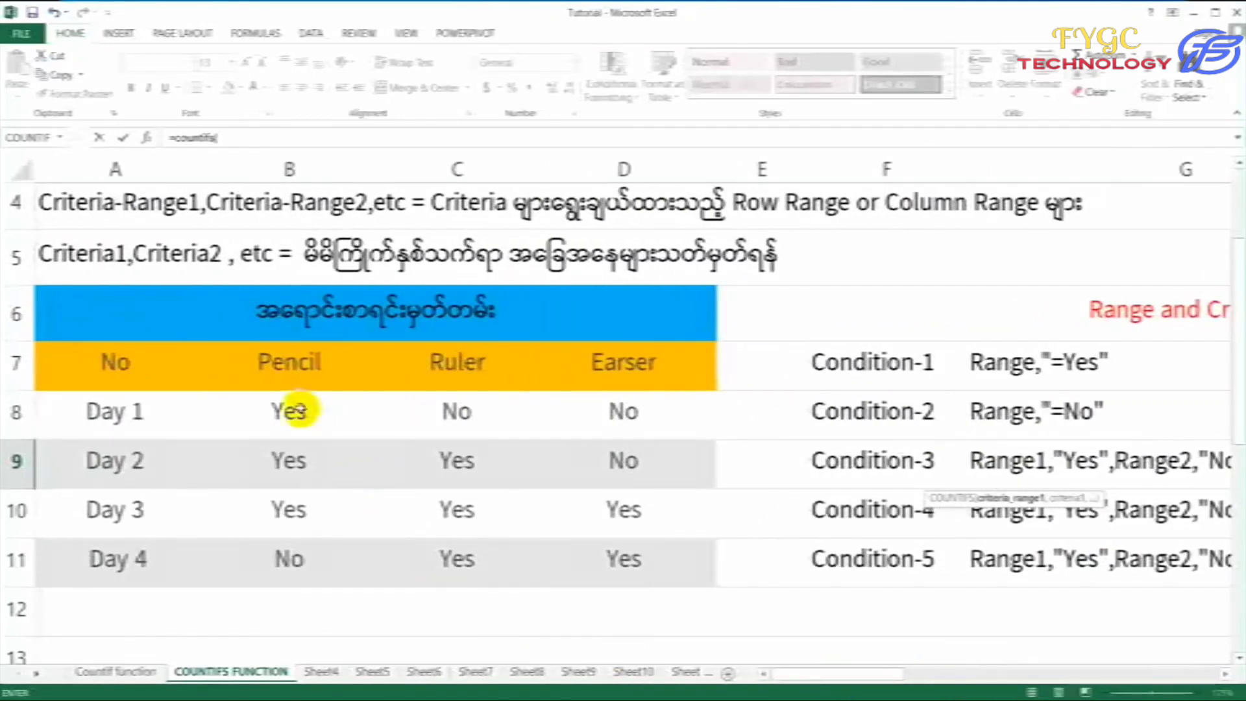
{"action": "left_click_drag", "start_coordinate": [296, 410], "coordinate": [315, 555]}
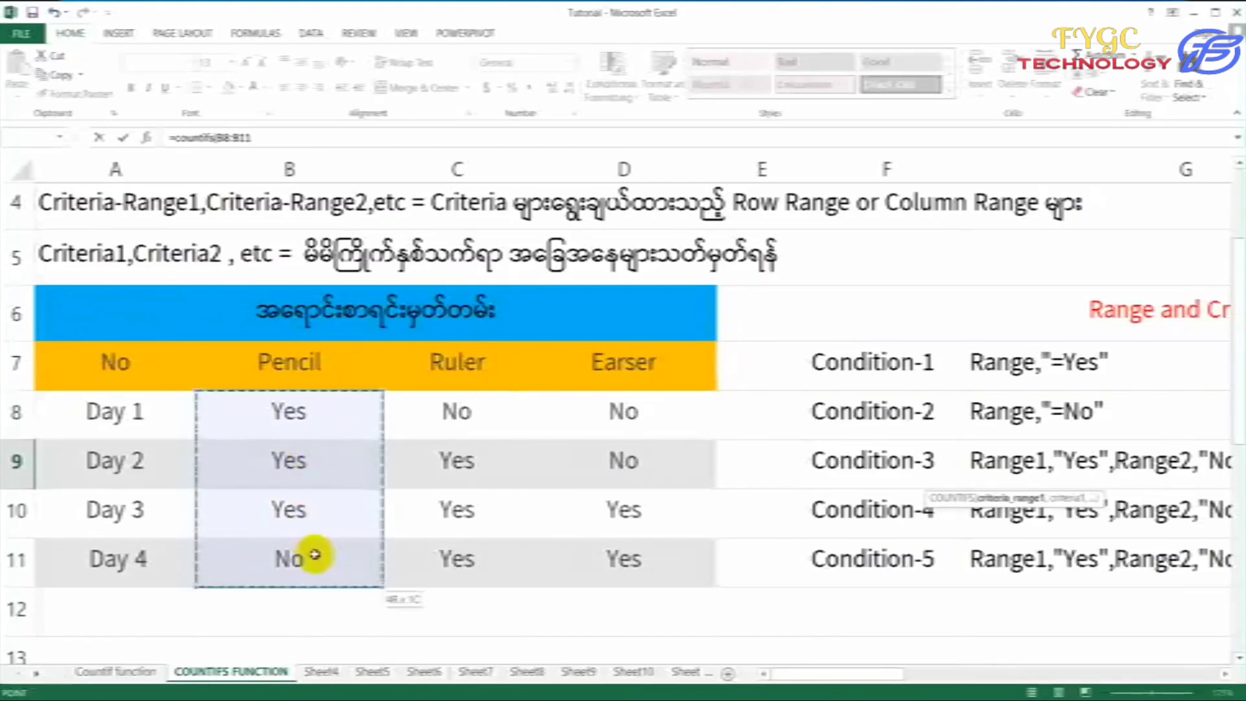
{"action": "left_click_drag", "start_coordinate": [836, 675], "coordinate": [1045, 675]}
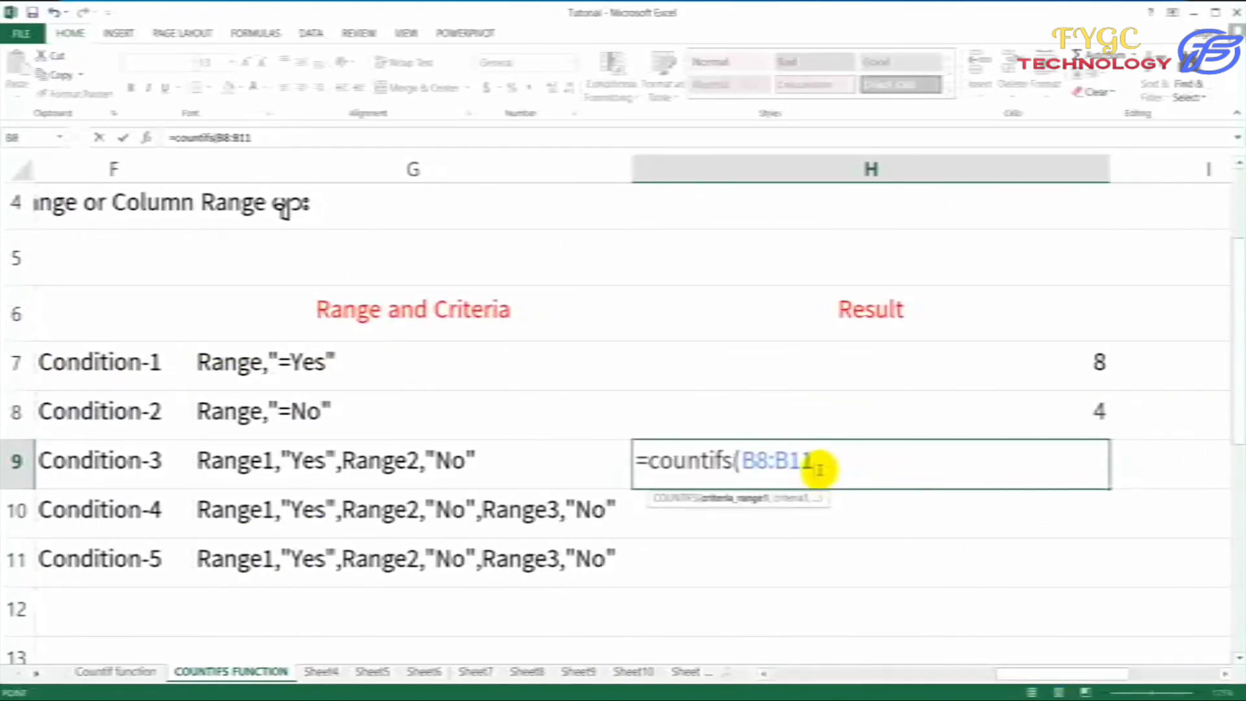
{"action": "type", "text": ",\"Yes"}
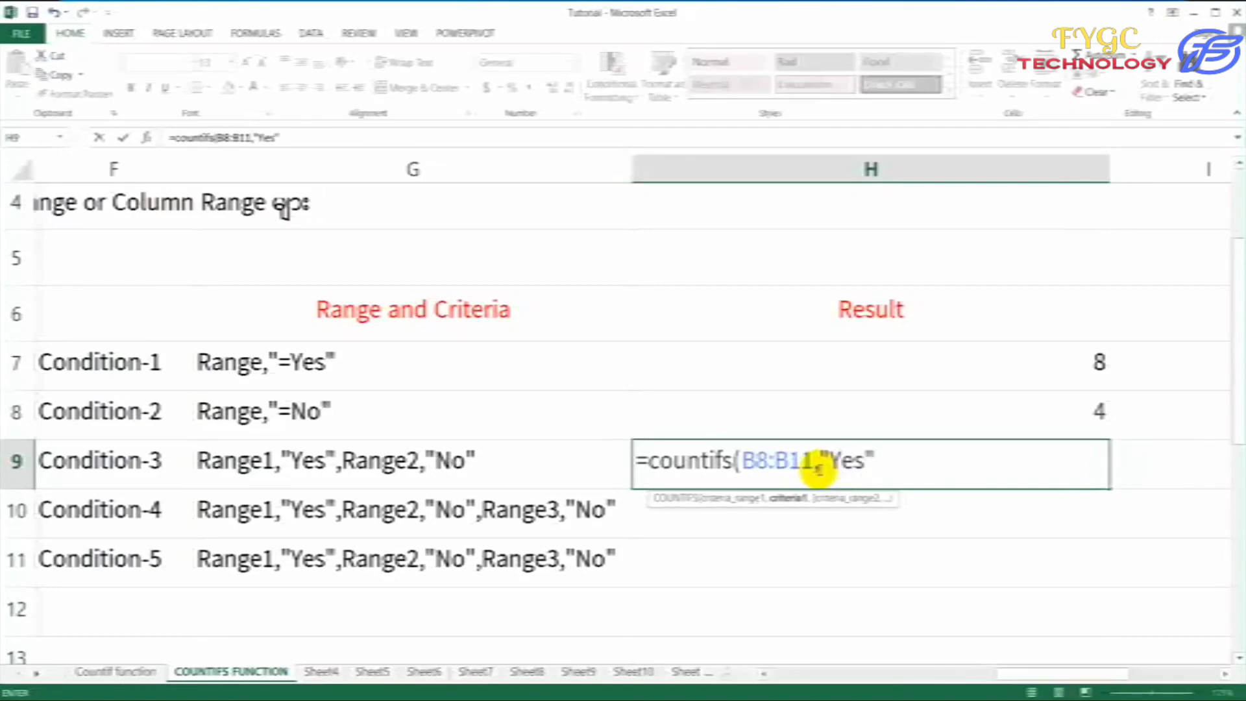
{"action": "type", "text": ","}
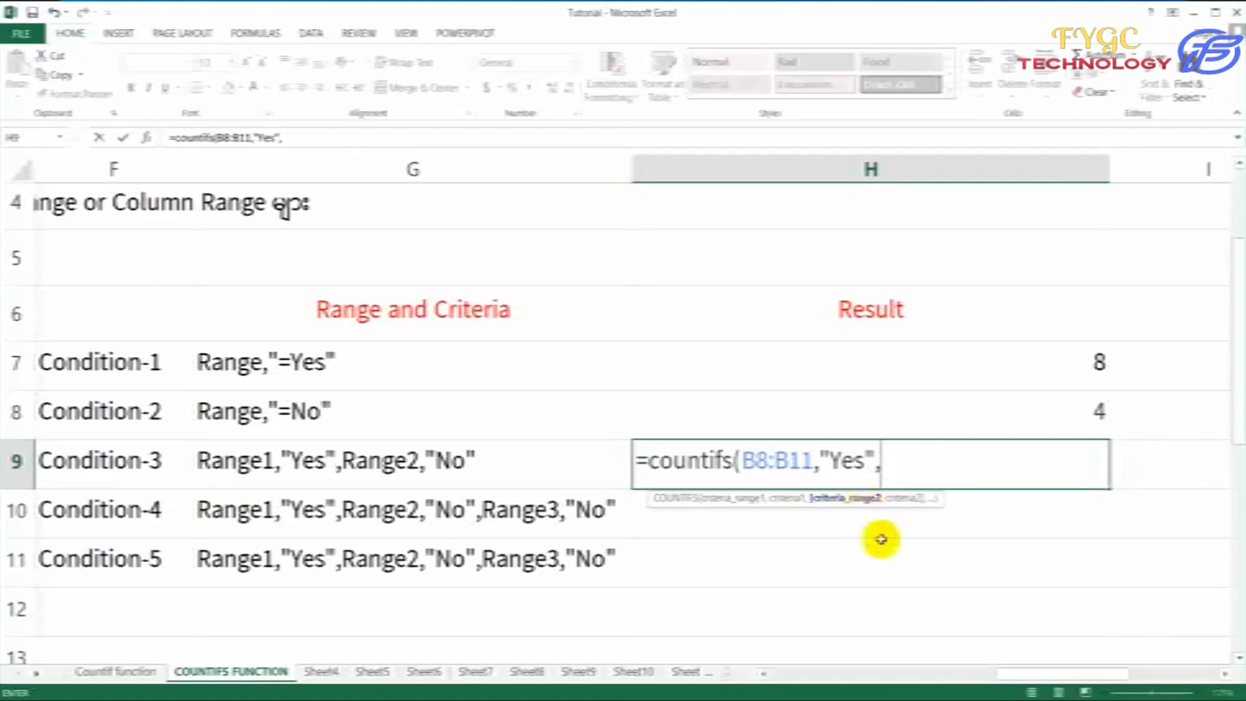
{"action": "left_click_drag", "start_coordinate": [1038, 673], "coordinate": [825, 672]}
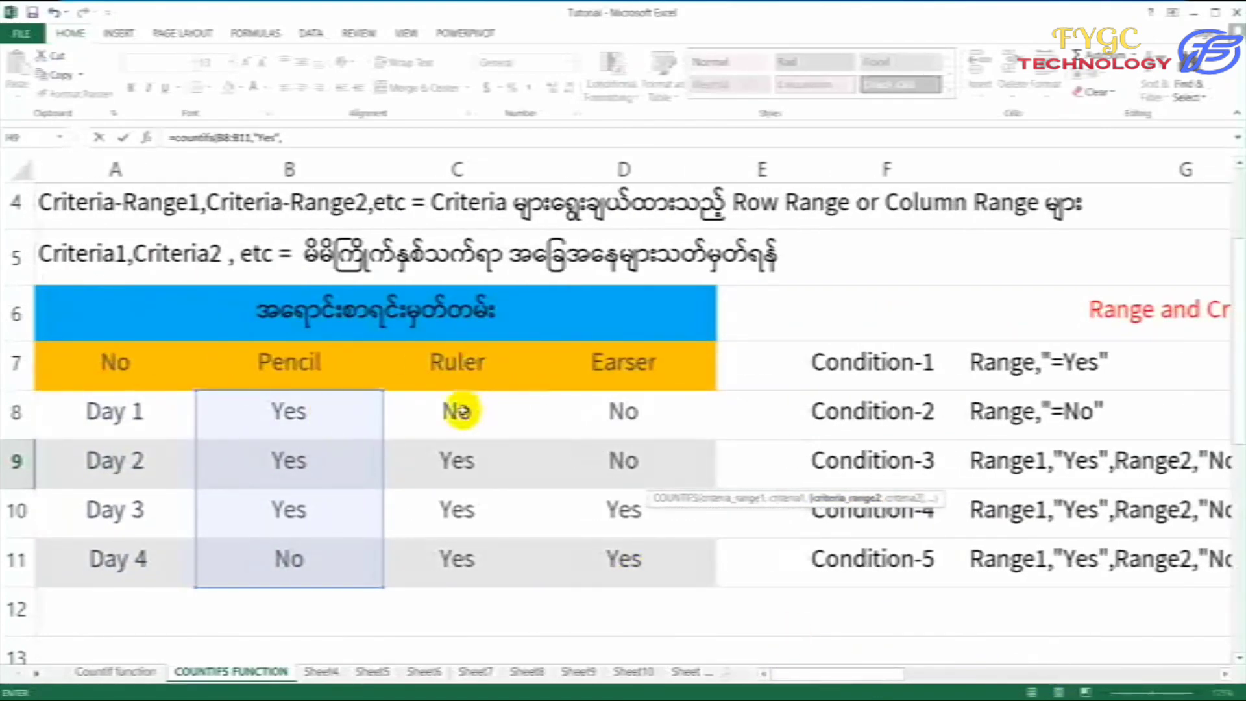
{"action": "mouse_move", "coordinate": [458, 411]}
{"action": "left_mouse_down"}
{"action": "mouse_move", "coordinate": [473, 411]}
{"action": "mouse_move", "coordinate": [477, 562]}
{"action": "left_mouse_up"}
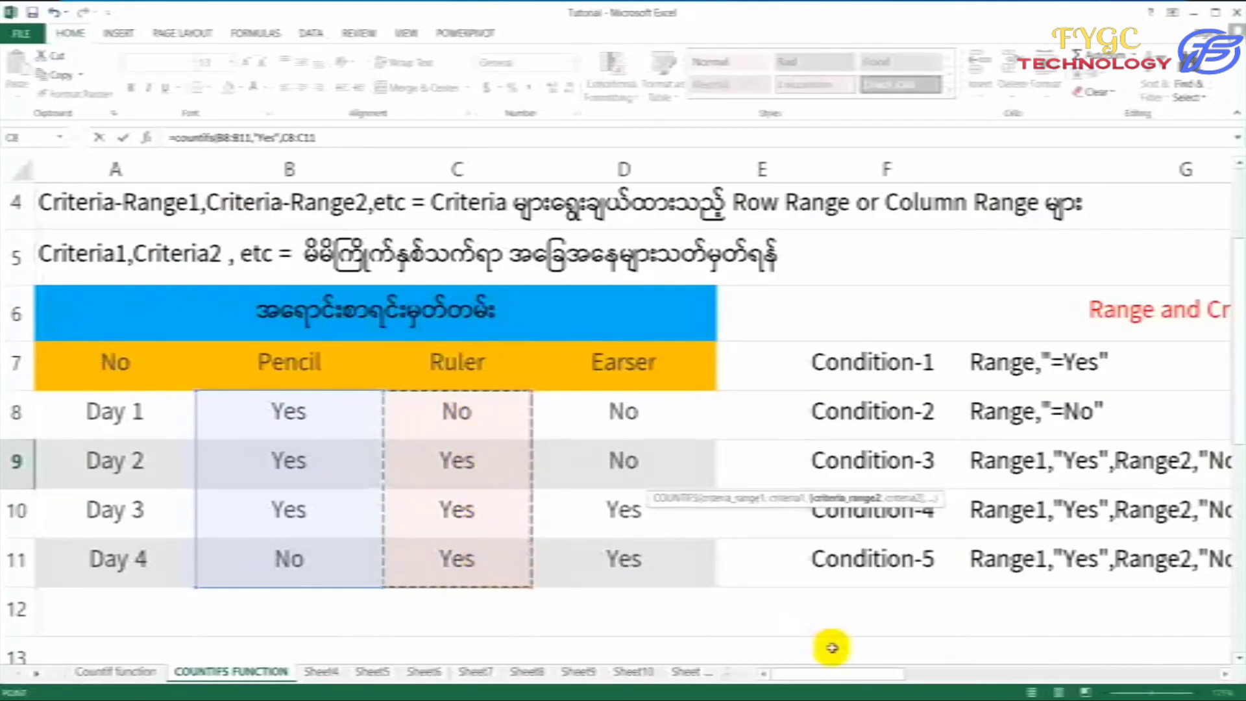
{"action": "left_click_drag", "start_coordinate": [829, 672], "coordinate": [1054, 669]}
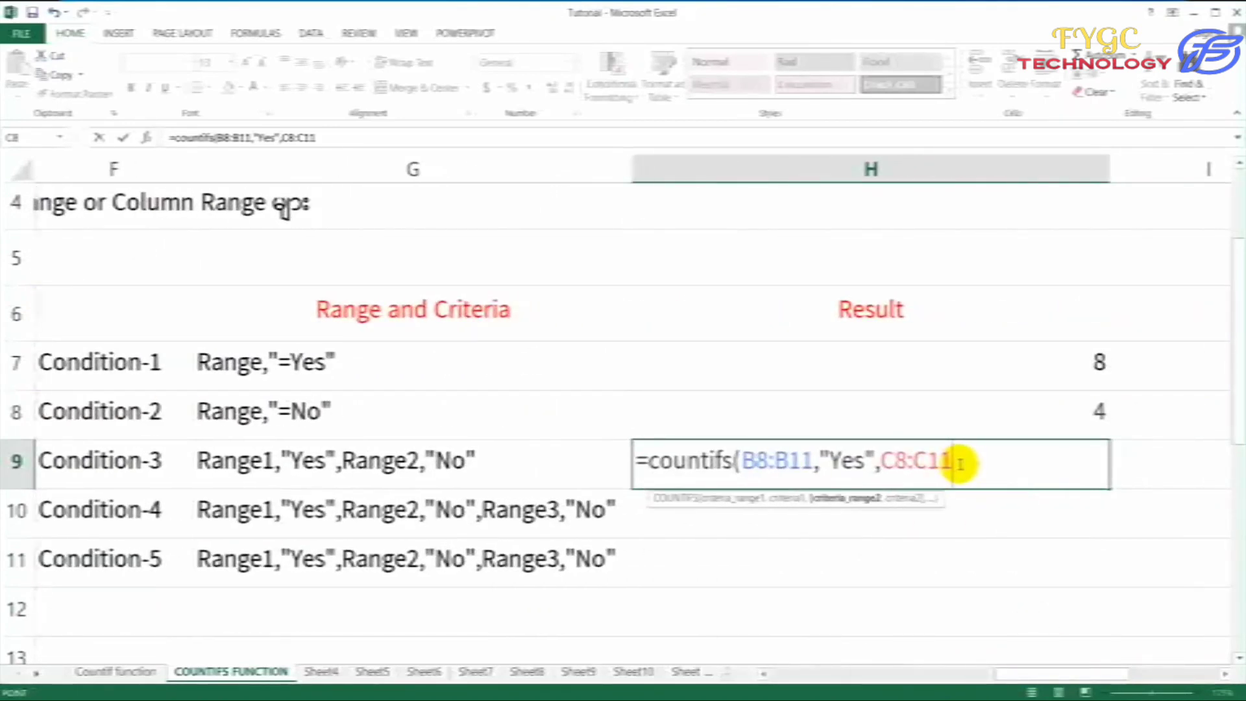
{"action": "type", "text": ",\"No"}
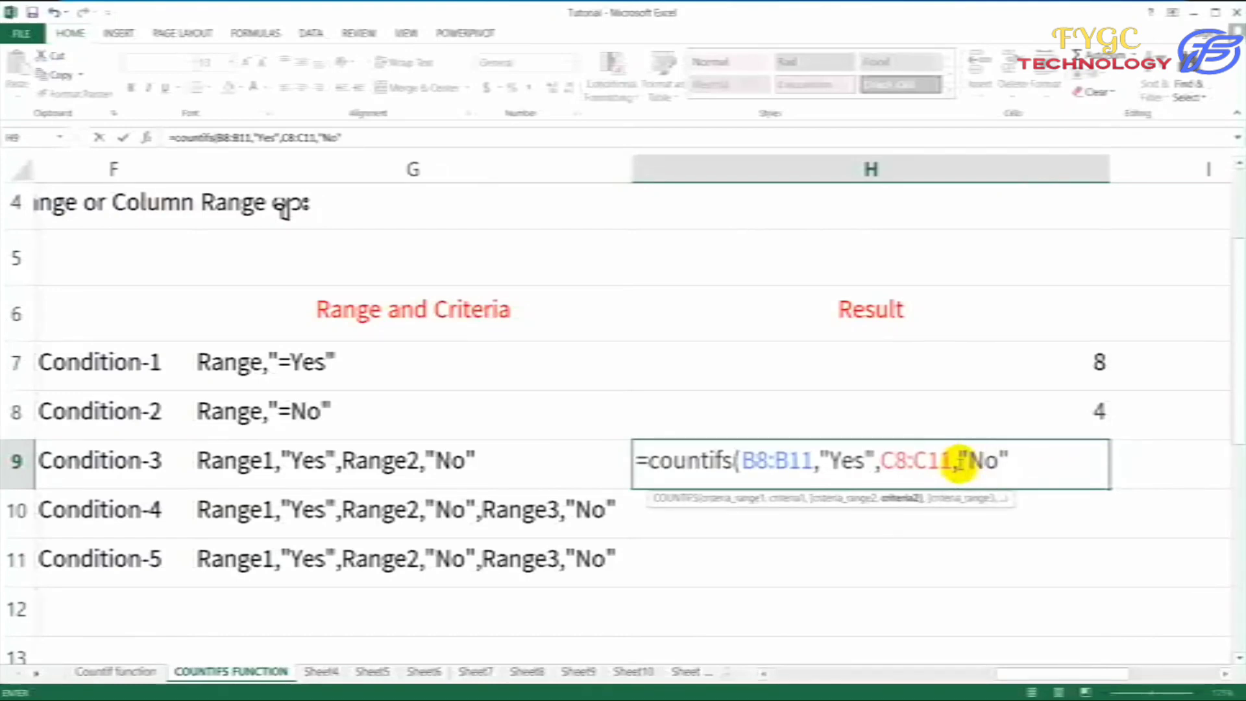
{"action": "key", "text": "Return"}
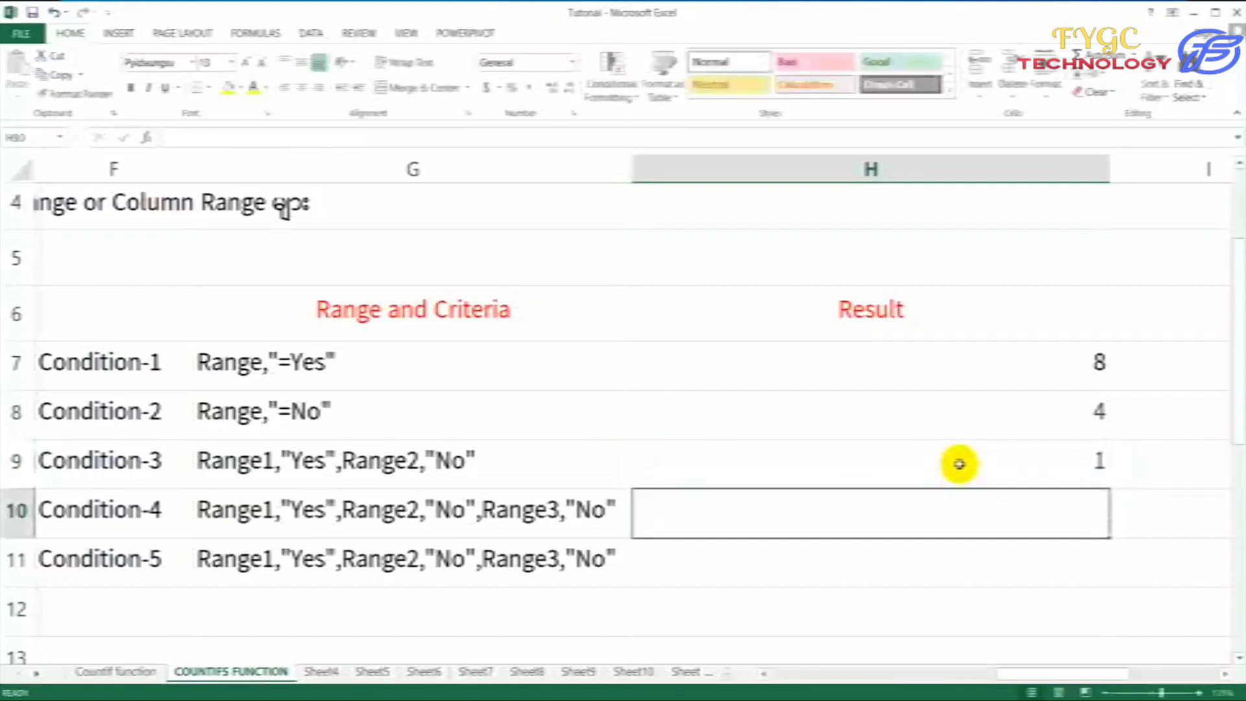
{"action": "left_click", "coordinate": [959, 464]}
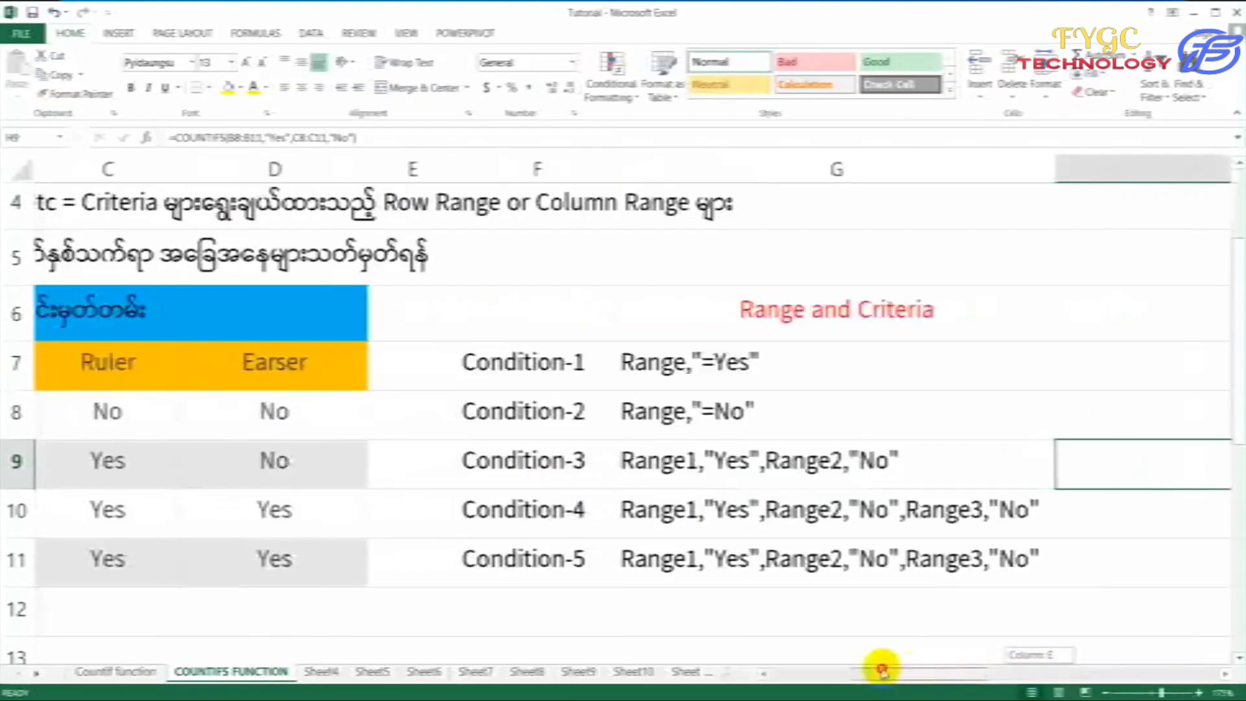
{"action": "left_click_drag", "start_coordinate": [1039, 673], "coordinate": [798, 673]}
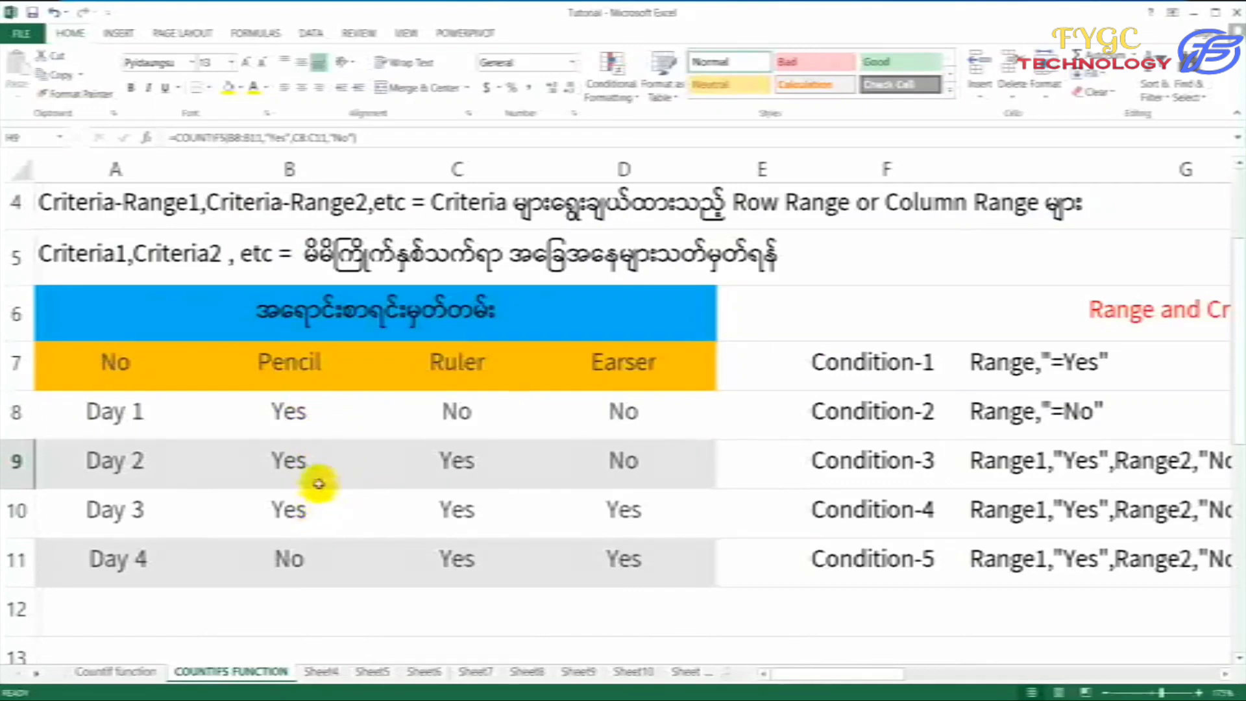
{"action": "left_click", "coordinate": [312, 416]}
{"action": "left_click", "coordinate": [309, 465]}
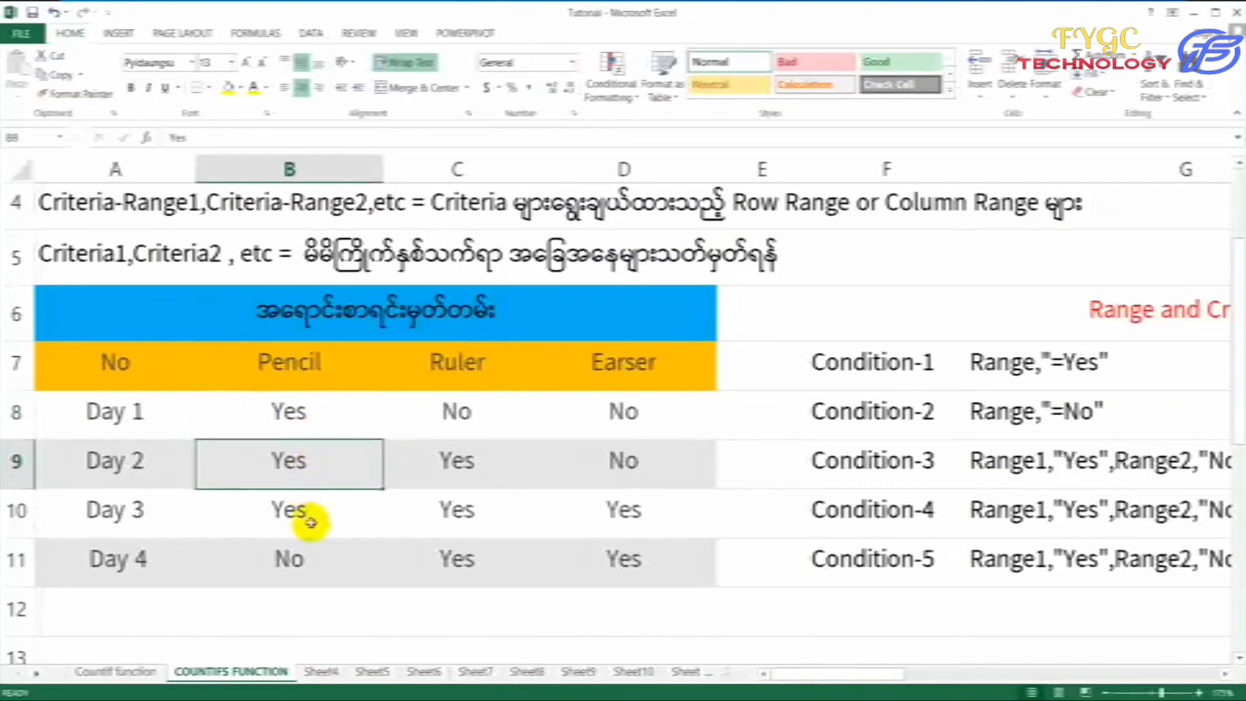
{"action": "left_click", "coordinate": [311, 523]}
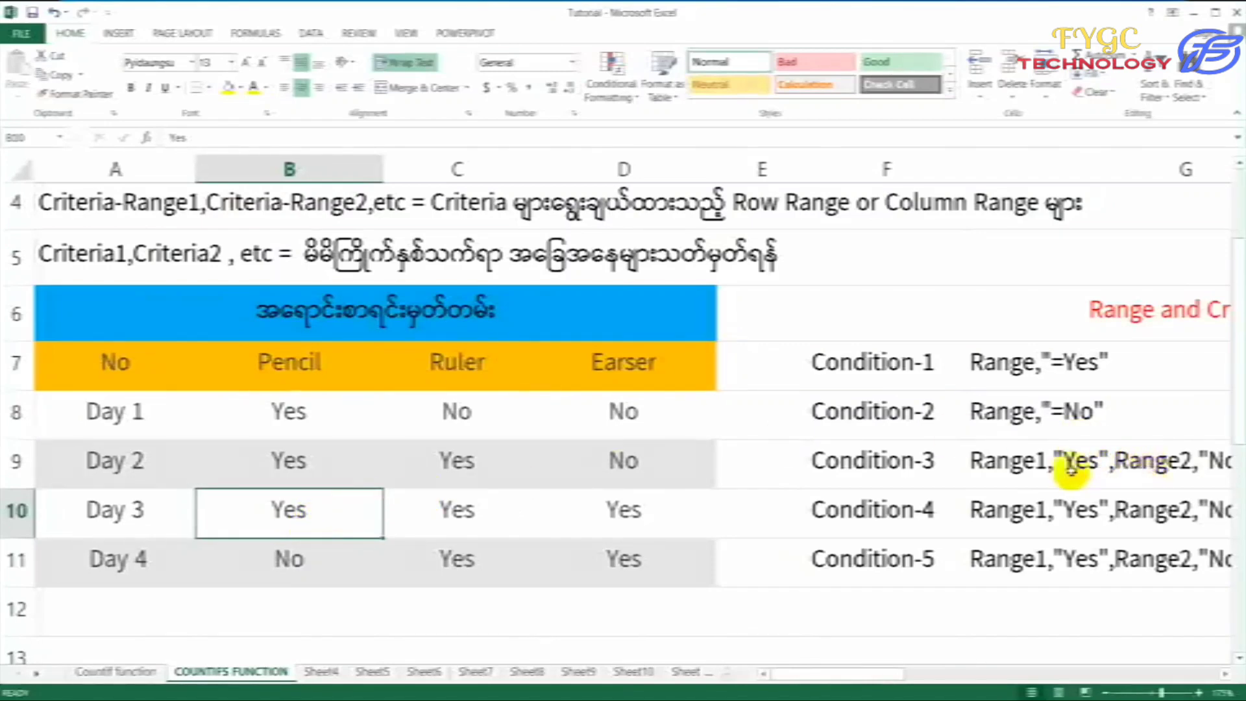
{"action": "left_click", "coordinate": [493, 417]}
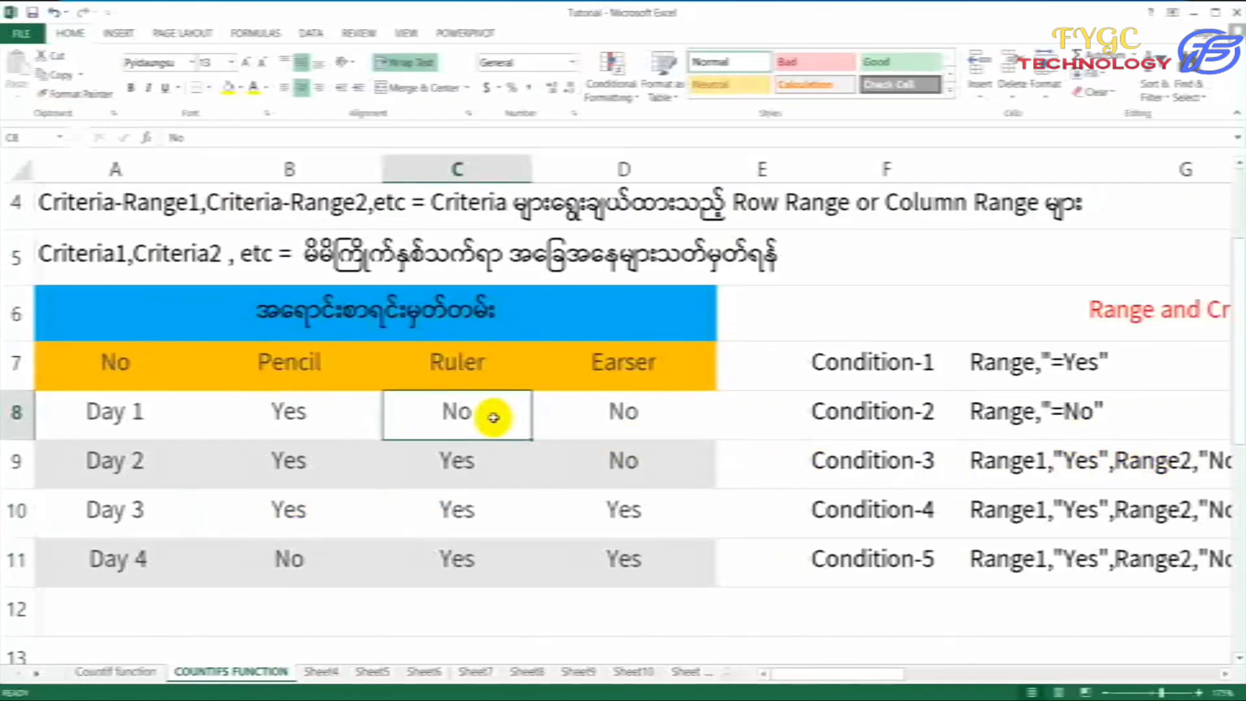
{"action": "left_click", "coordinate": [489, 466]}
{"action": "left_click", "coordinate": [500, 550]}
{"action": "left_click", "coordinate": [478, 413]}
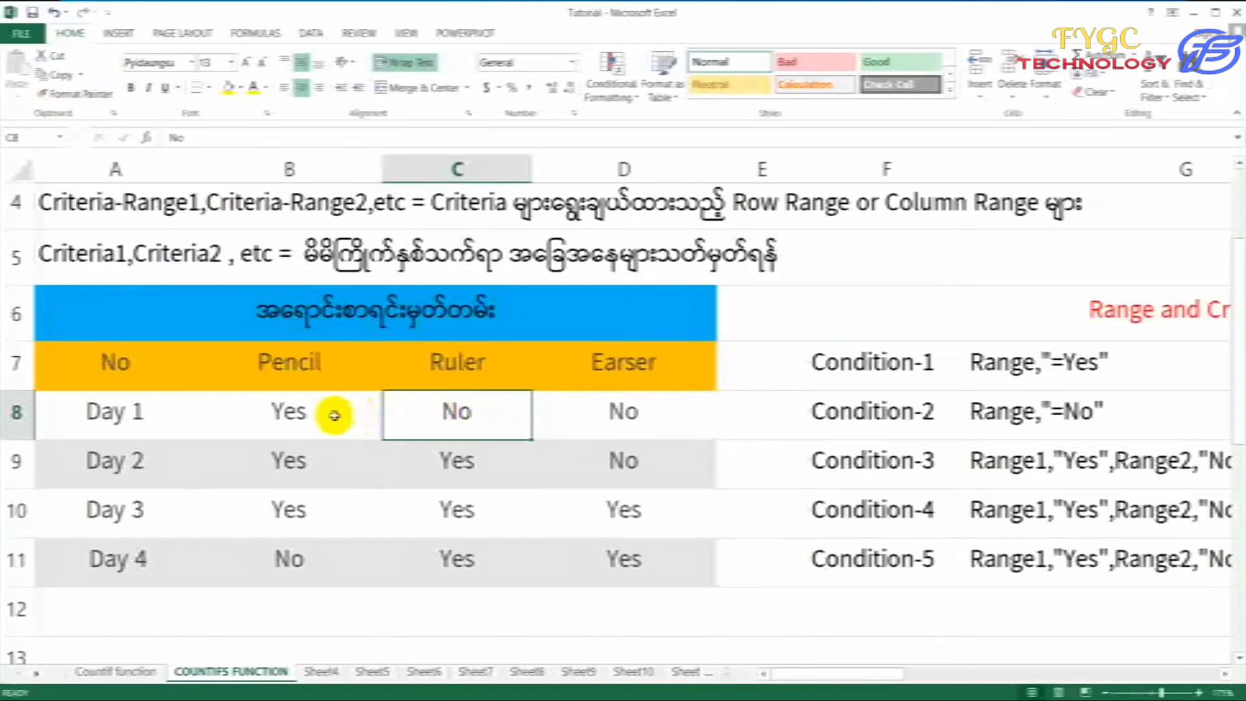
{"action": "left_click_drag", "start_coordinate": [334, 416], "coordinate": [423, 412]}
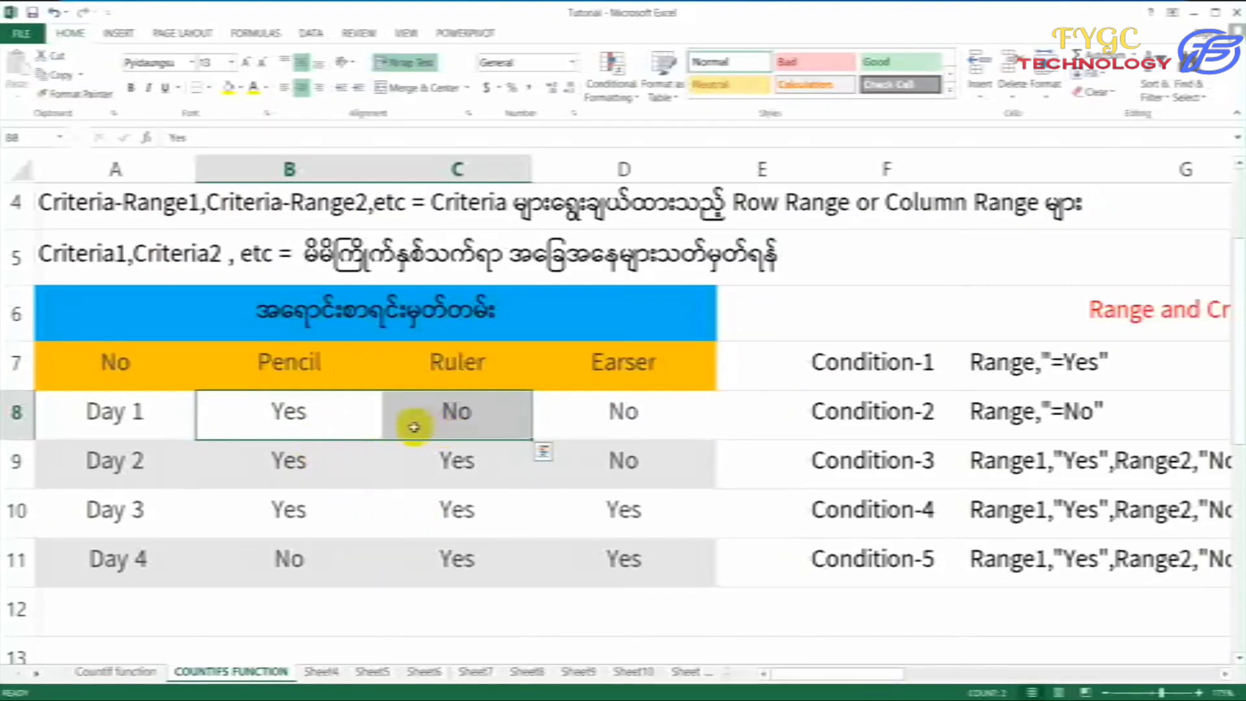
{"action": "left_click_drag", "start_coordinate": [803, 670], "coordinate": [1004, 639]}
{"action": "left_click", "coordinate": [1116, 470]}
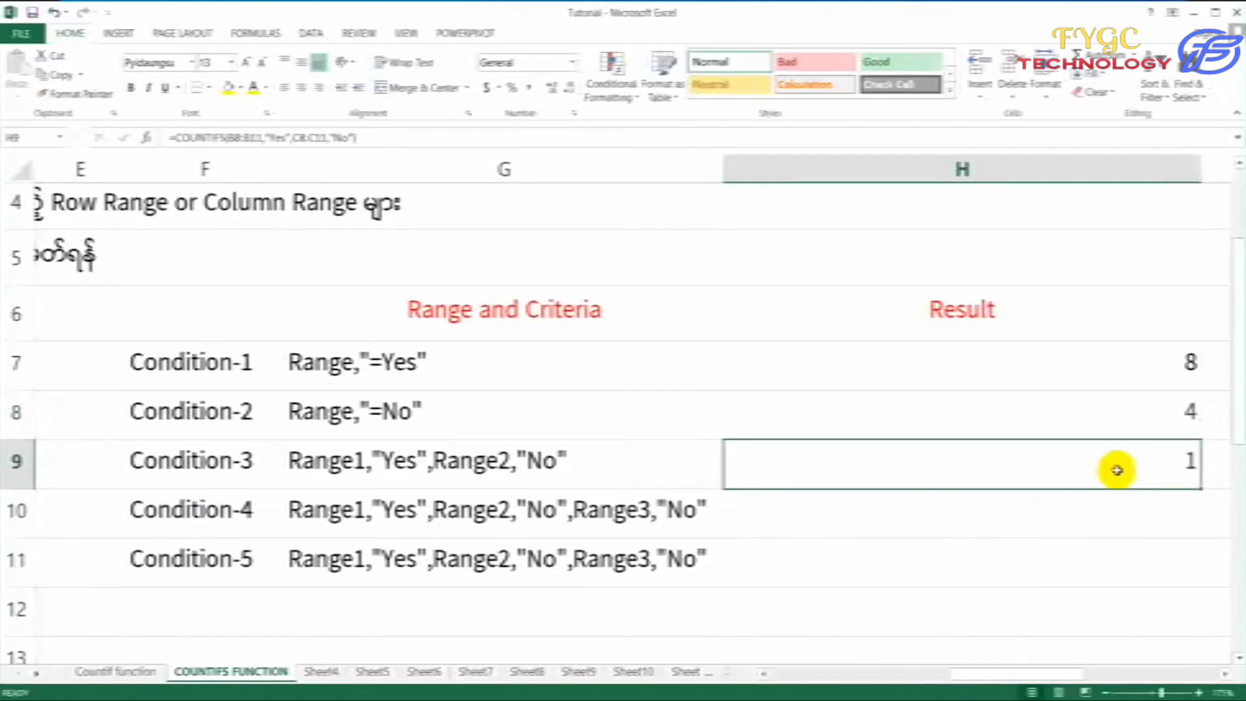
{"action": "left_click", "coordinate": [1020, 527]}
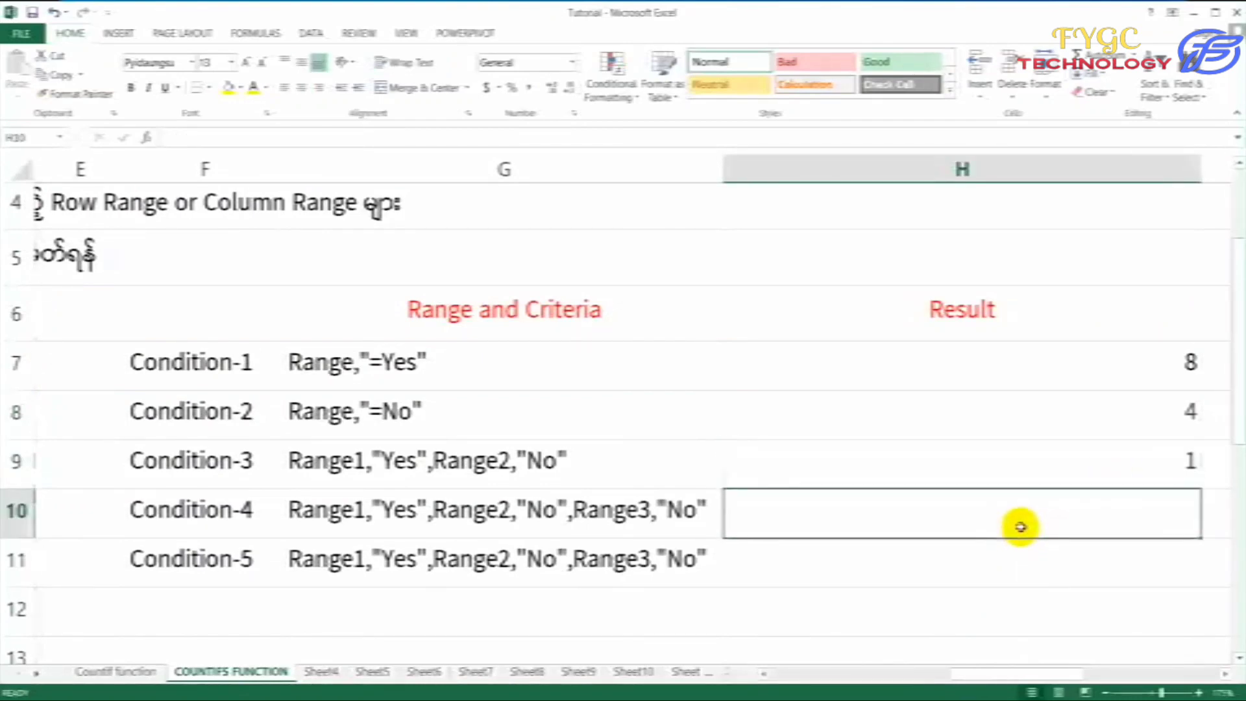
Start Condition-4's COUNTIFS in H10 with B8:B11 as the first criteria range.
{"action": "type", "text": "="}
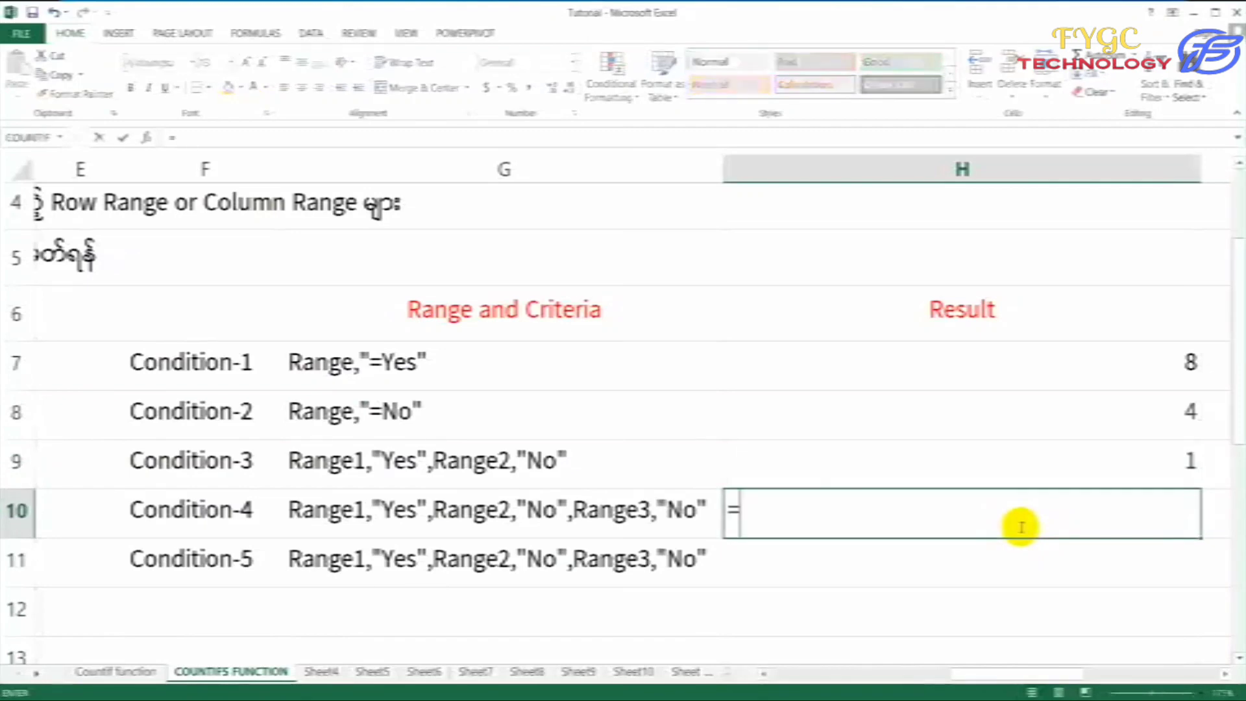
{"action": "type", "text": "xou"}
{"action": "key", "text": "BackSpace"}
{"action": "key", "text": "BackSpace"}
{"action": "key", "text": "BackSpace"}
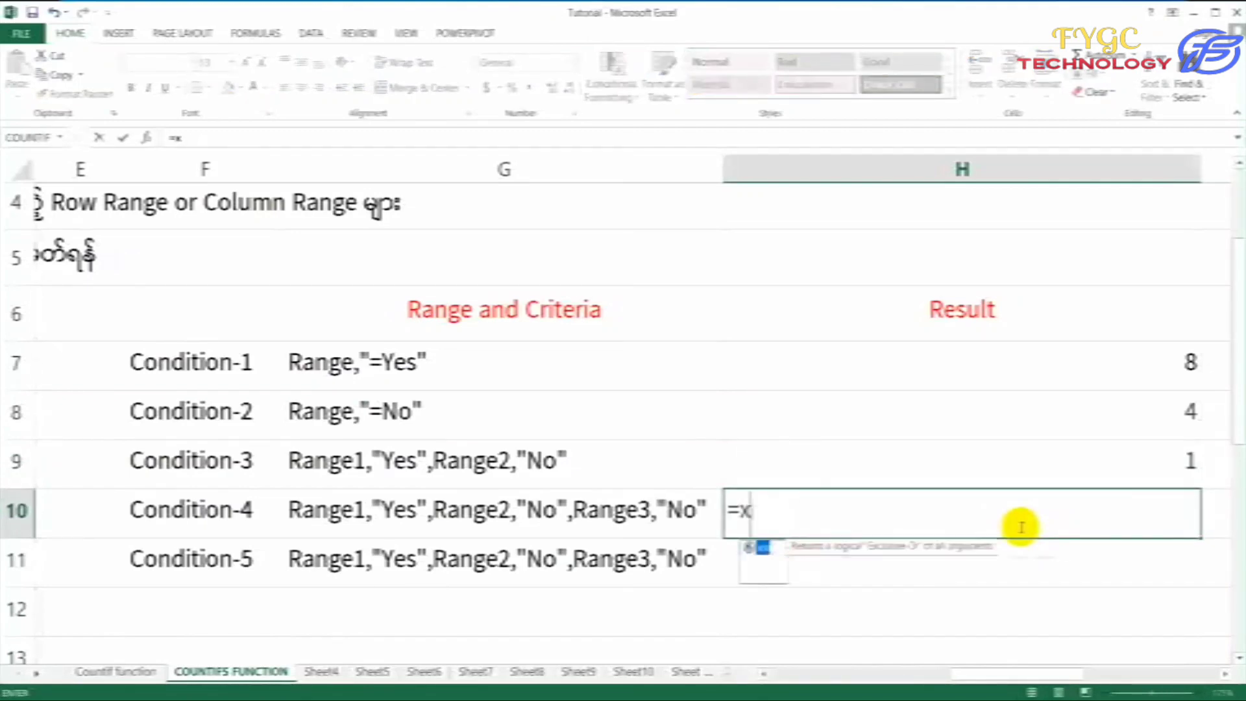
{"action": "key", "text": "BackSpace"}
{"action": "type", "text": "coun"}
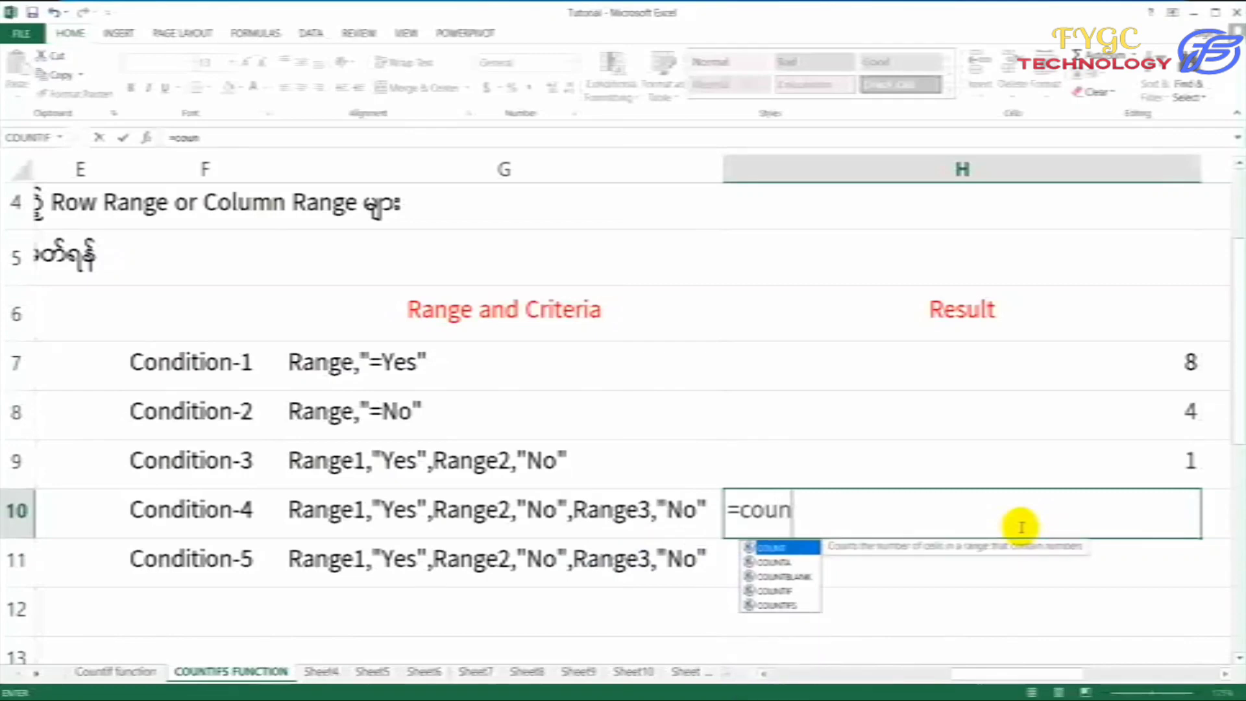
{"action": "type", "text": "tifs"}
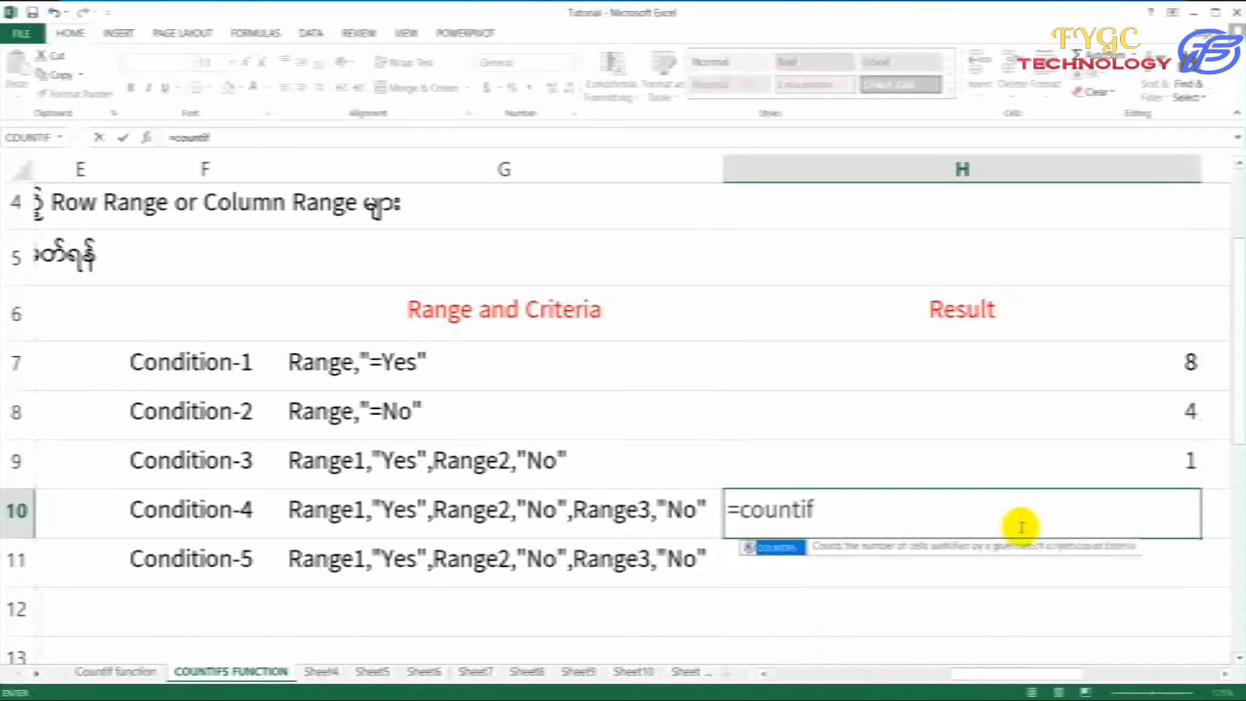
{"action": "type", "text": "("}
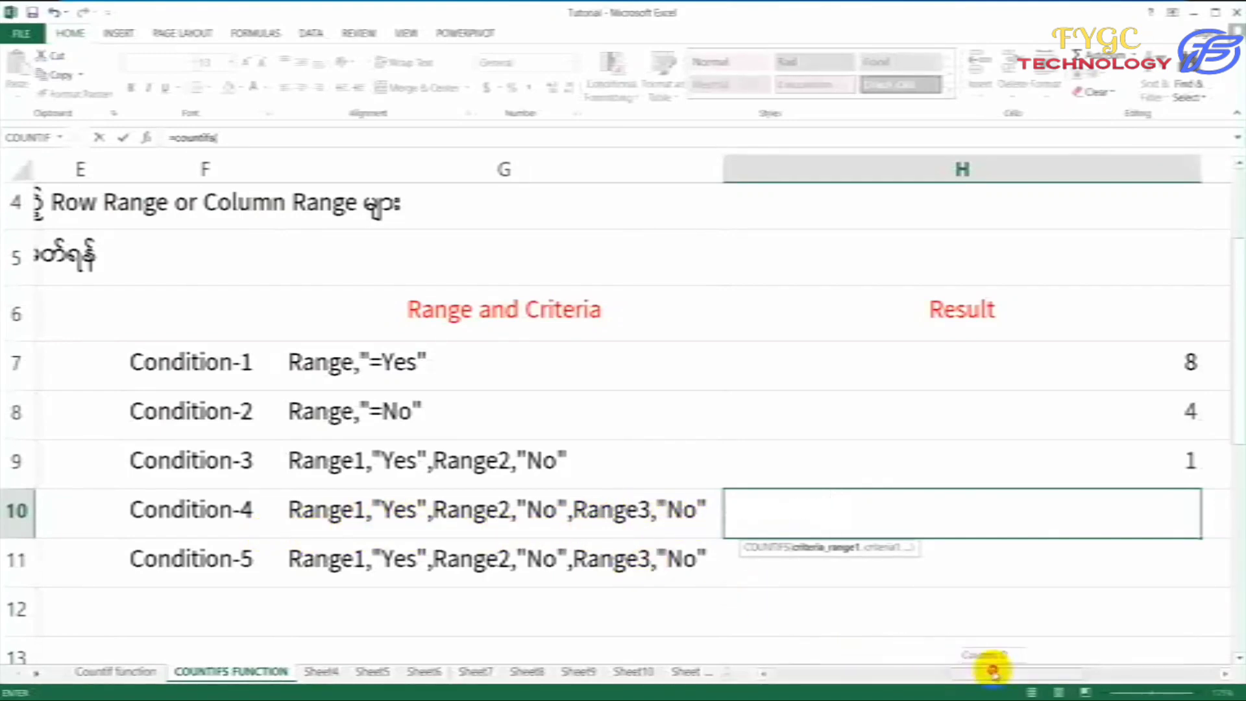
{"action": "left_click_drag", "start_coordinate": [987, 673], "coordinate": [798, 668]}
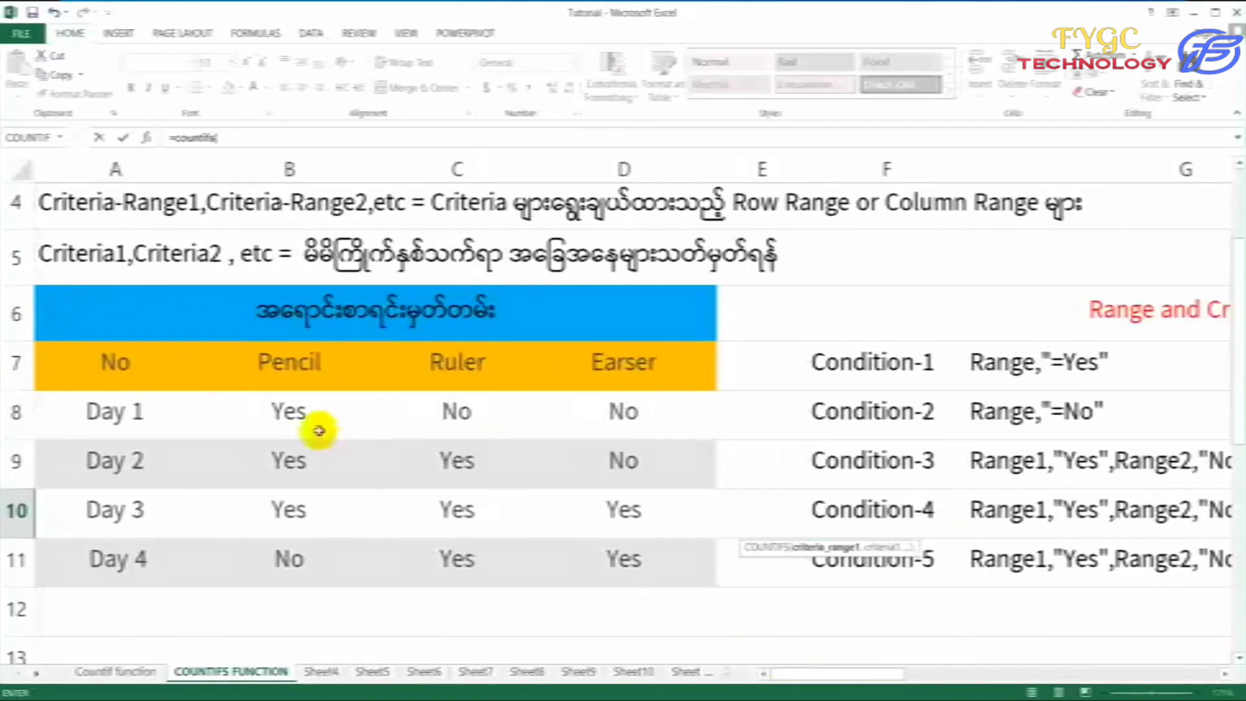
{"action": "left_click_drag", "start_coordinate": [320, 425], "coordinate": [314, 548]}
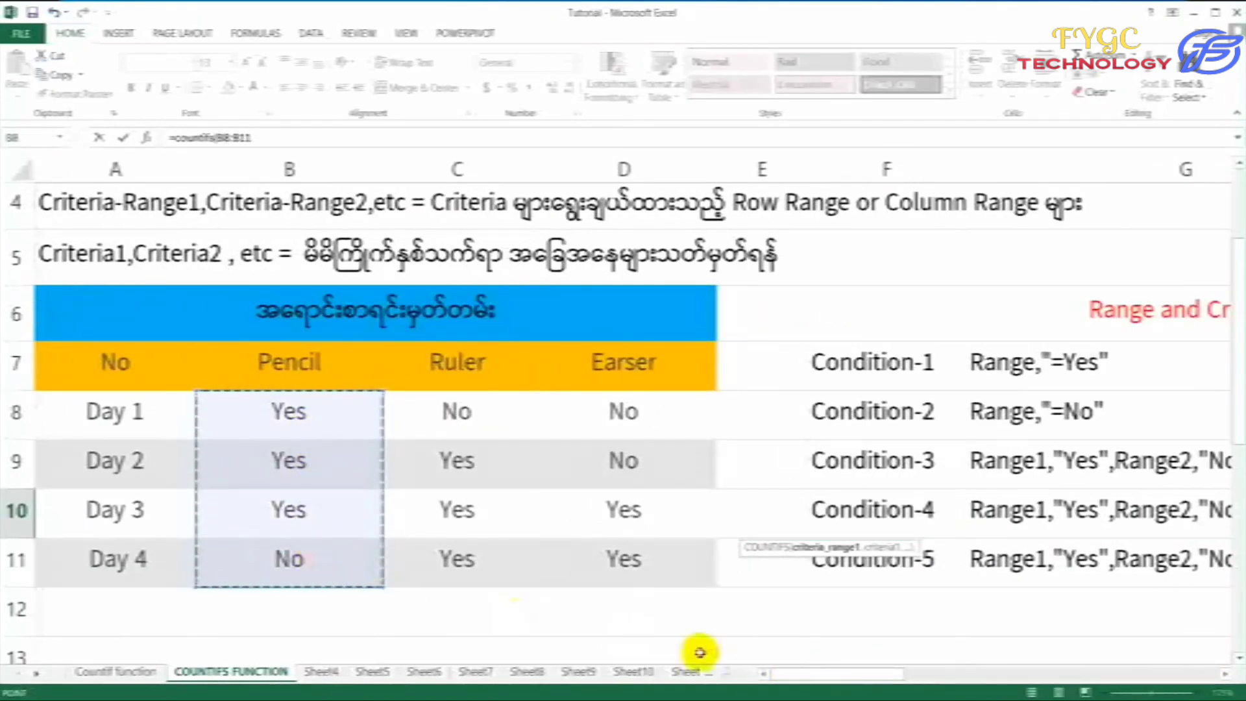
{"action": "left_click_drag", "start_coordinate": [801, 674], "coordinate": [972, 674]}
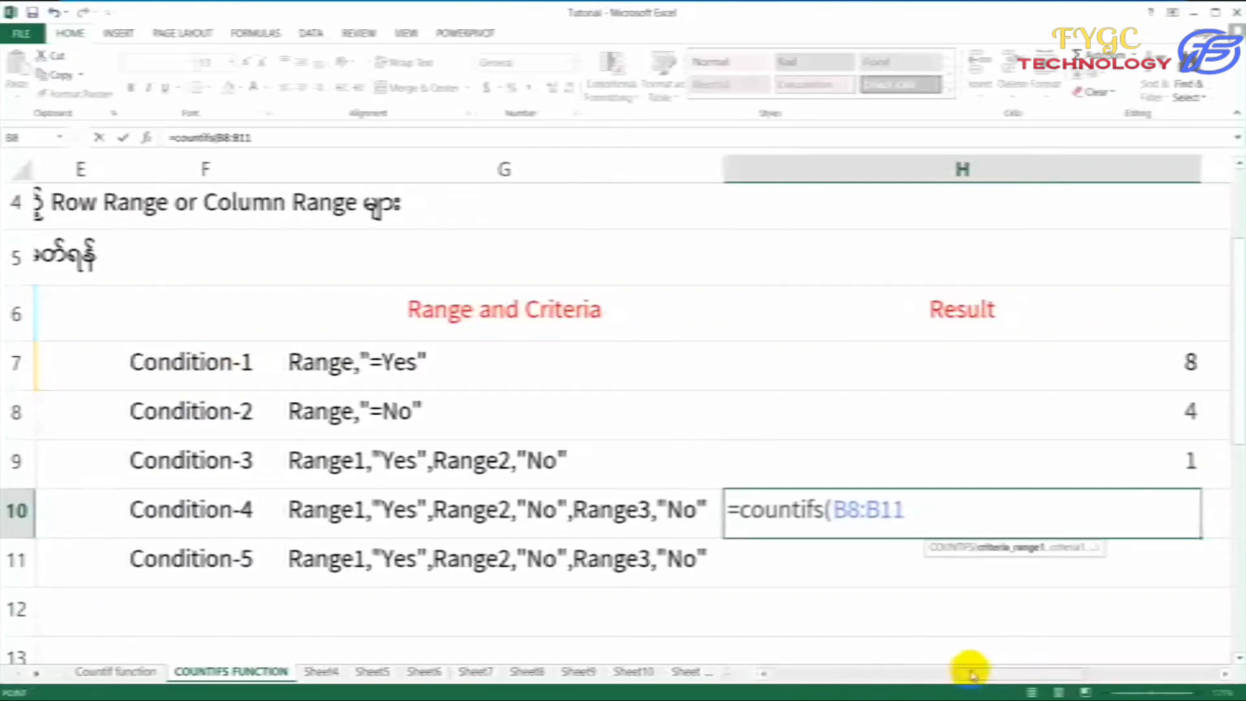
{"action": "key", "text": "F8"}
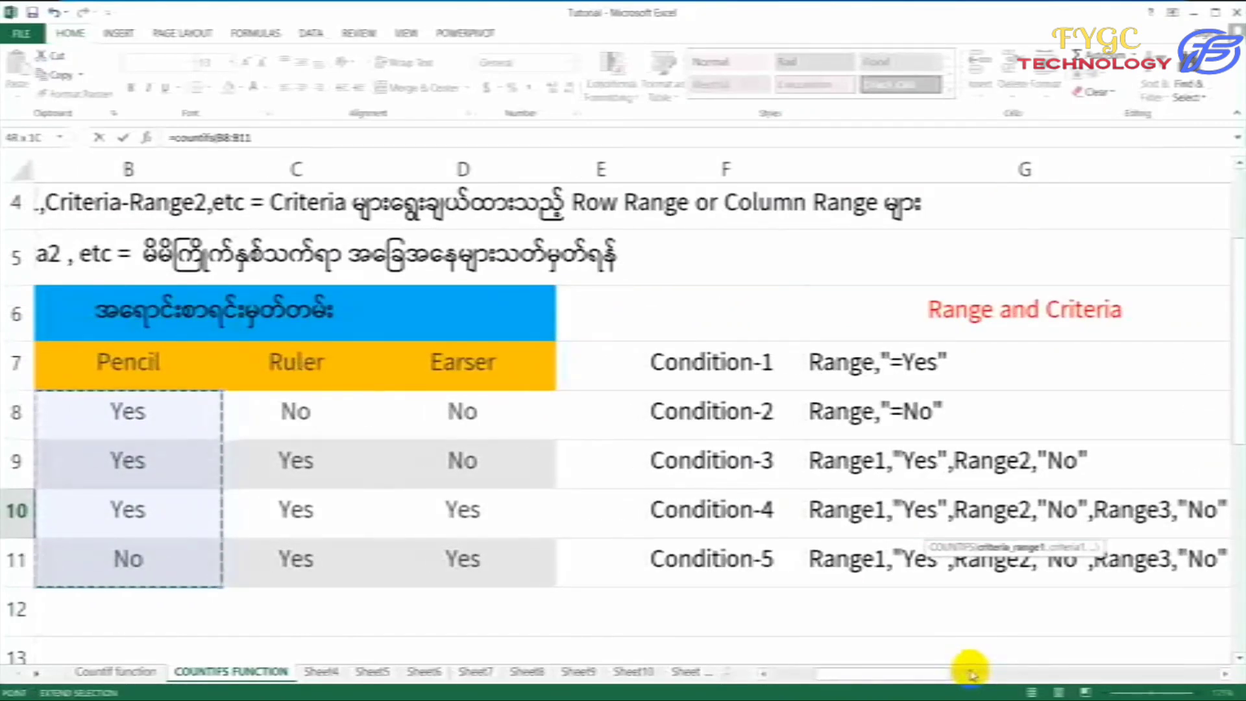
{"action": "left_click_drag", "start_coordinate": [971, 674], "coordinate": [1059, 652]}
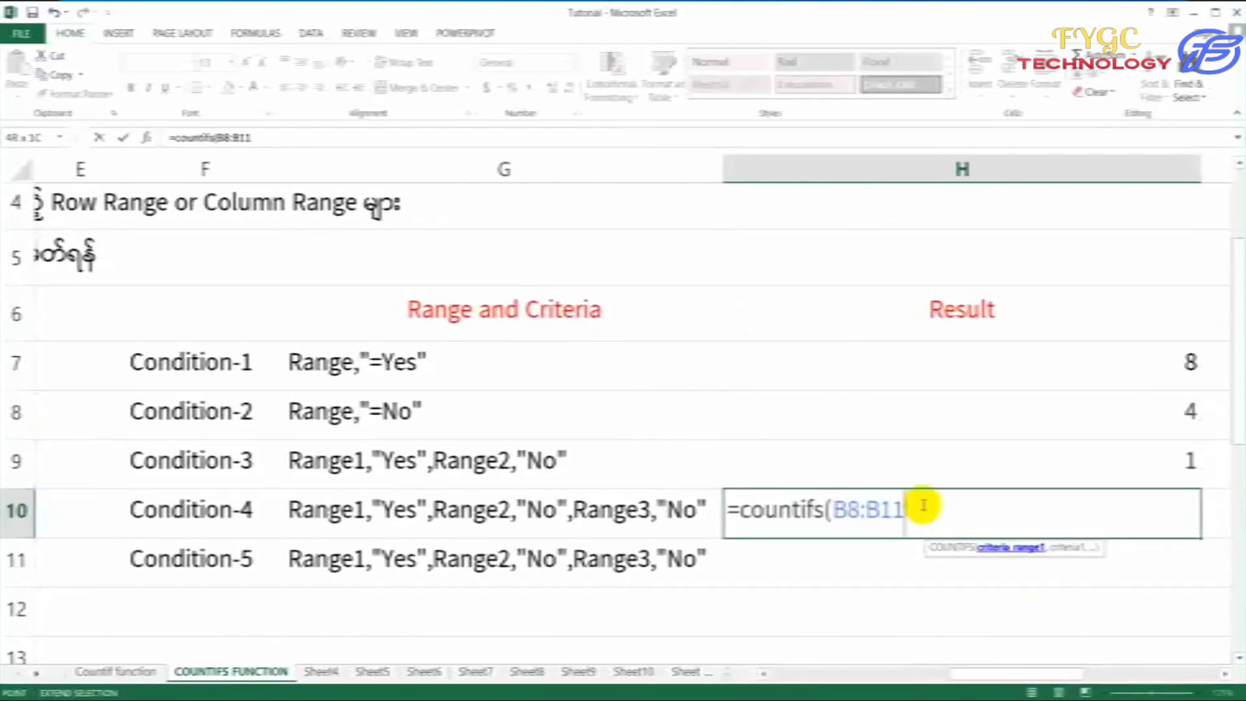
{"action": "type", "text": ",\"Yes"}
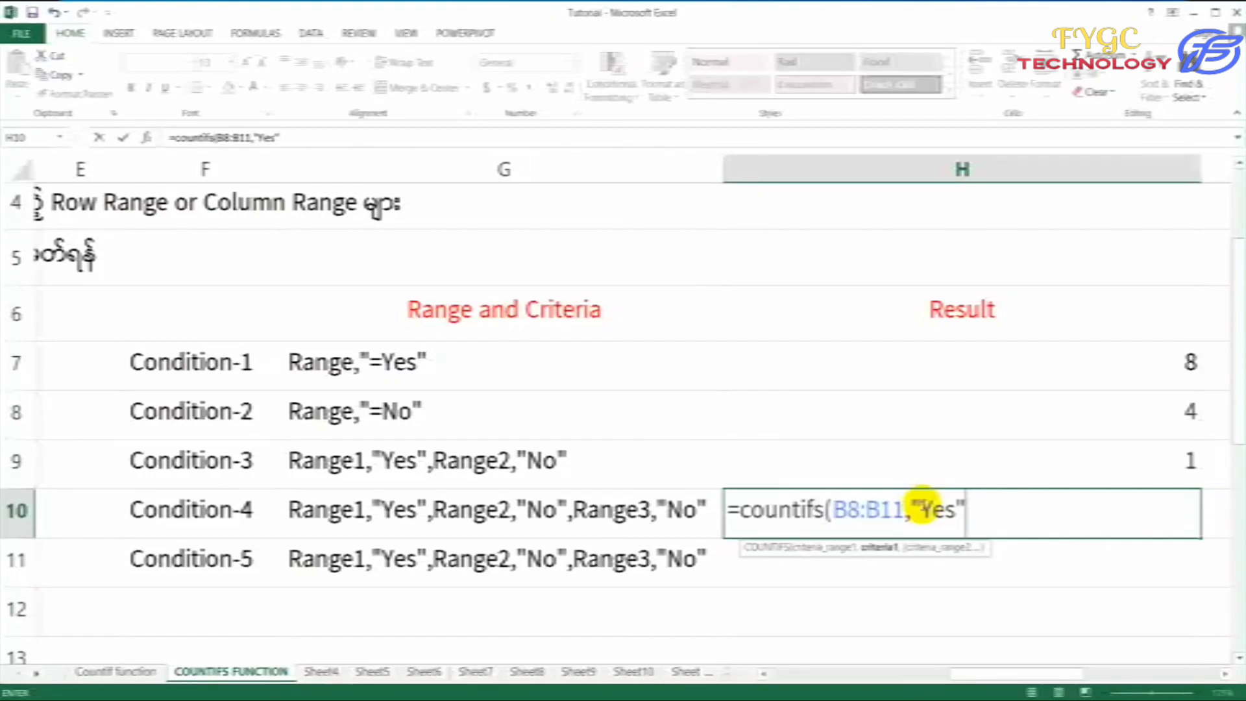
Add C8:C11 with "No" and begin the D8:D11 "No" condition in H10's formula.
{"action": "type", "text": ","}
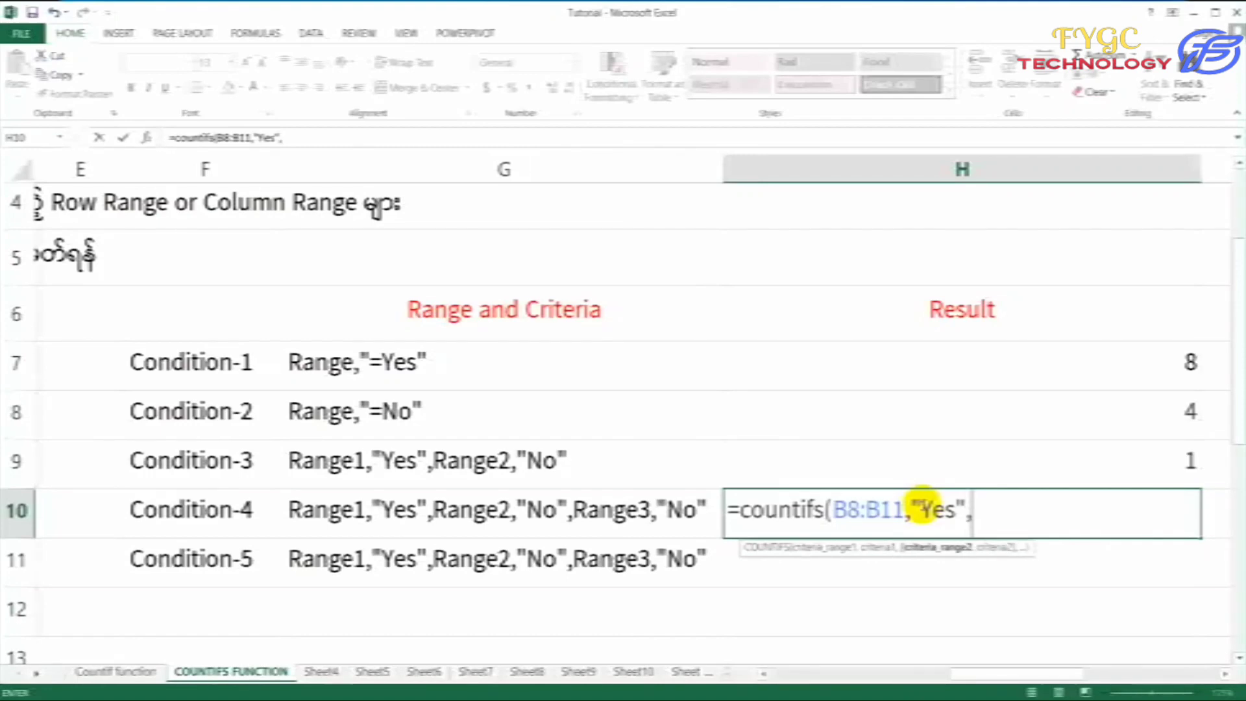
{"action": "left_click_drag", "start_coordinate": [1028, 667], "coordinate": [771, 672]}
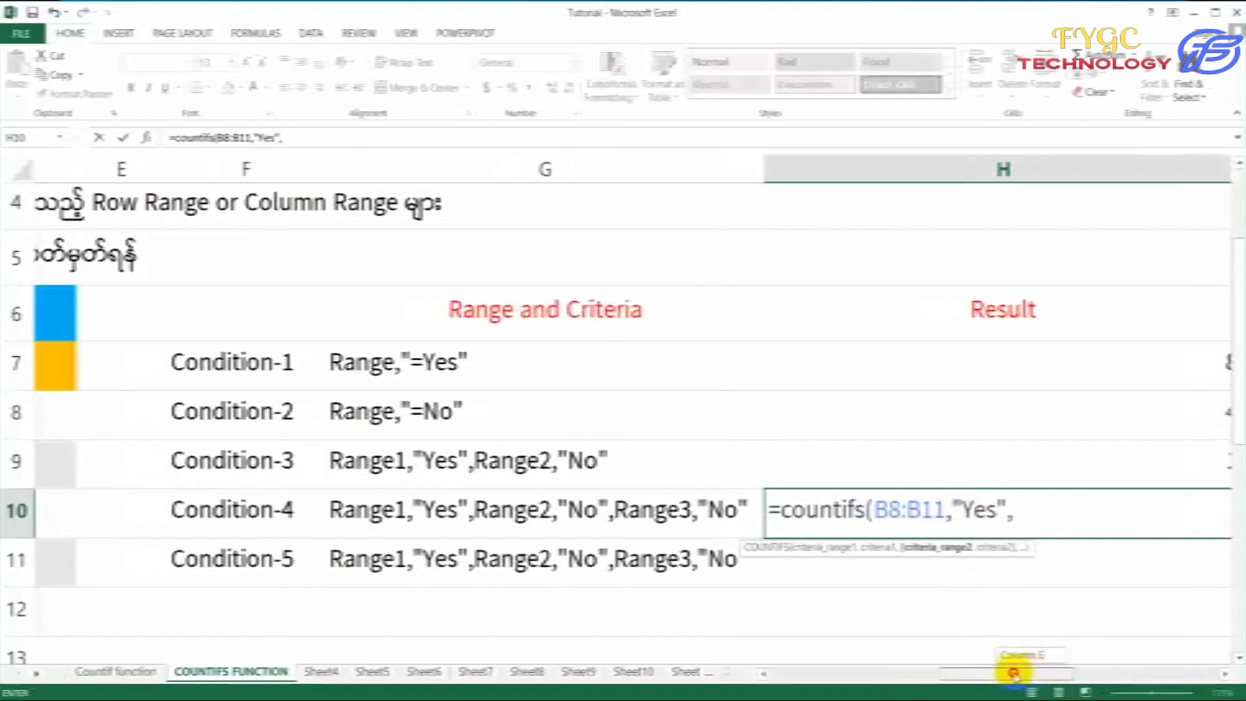
{"action": "left_click_drag", "start_coordinate": [449, 413], "coordinate": [462, 559]}
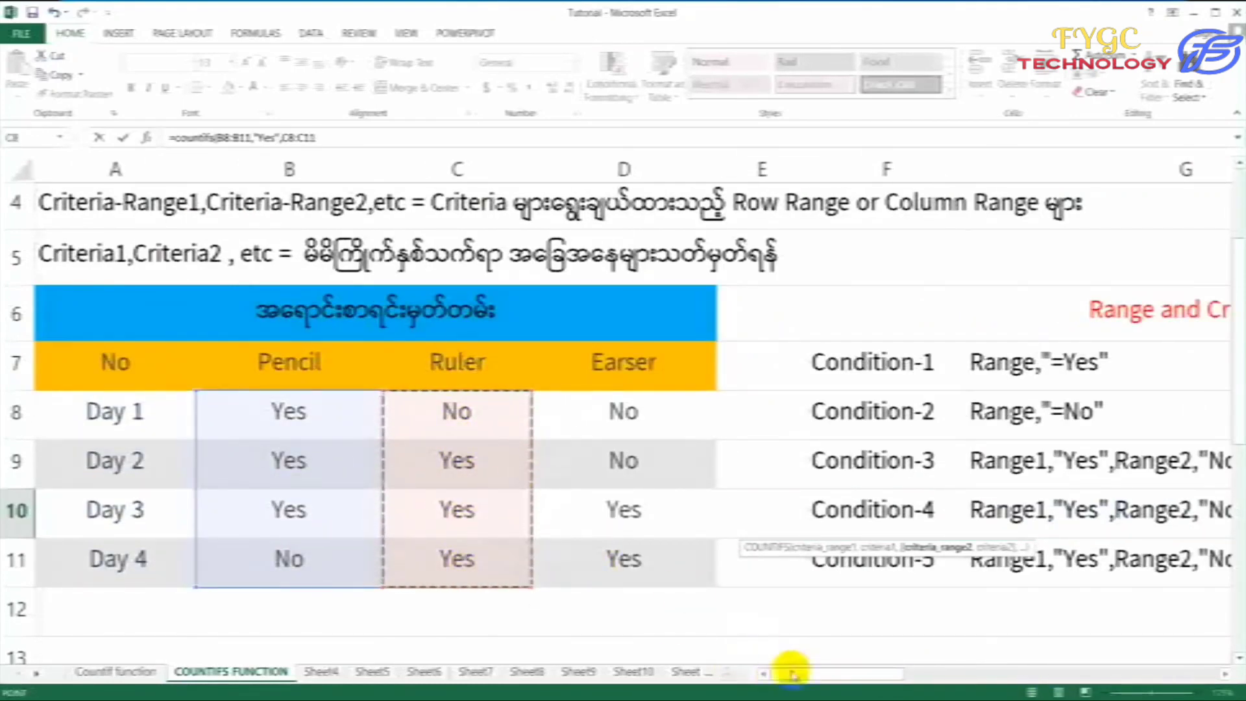
{"action": "mouse_move", "coordinate": [793, 670]}
{"action": "left_mouse_down"}
{"action": "mouse_move", "coordinate": [821, 671]}
{"action": "mouse_move", "coordinate": [1078, 556]}
{"action": "left_mouse_up"}
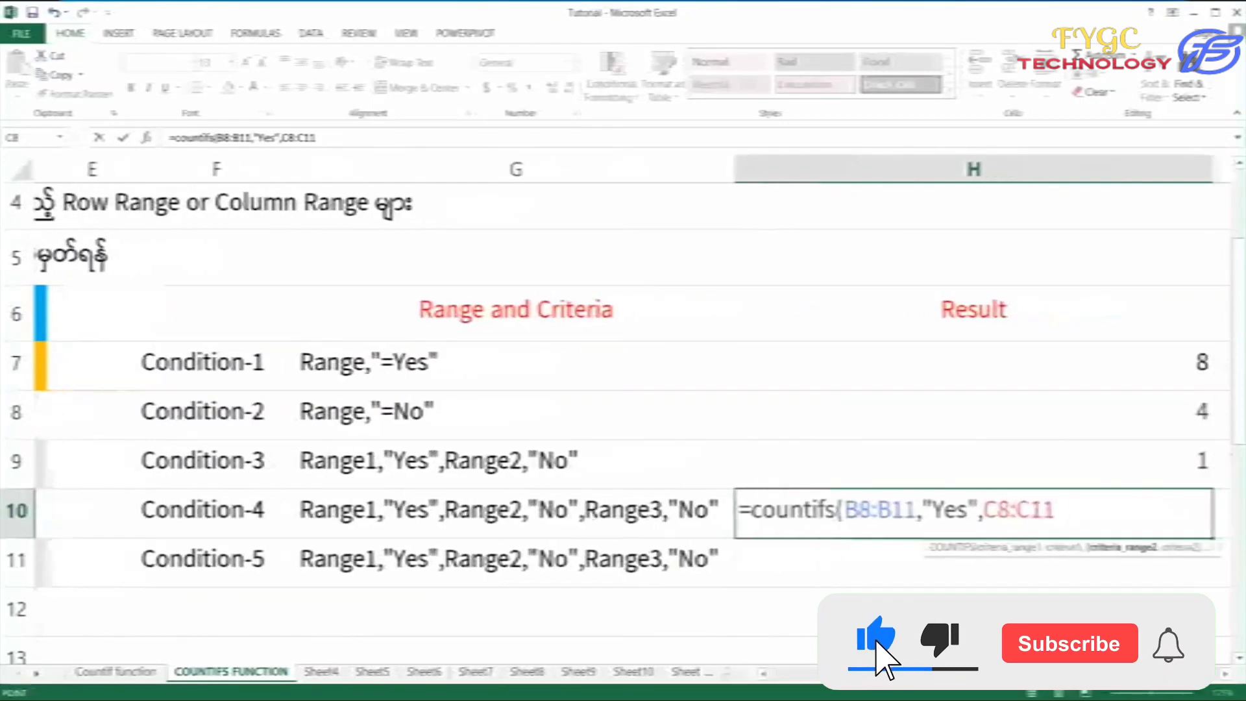
{"action": "type", "text": ","}
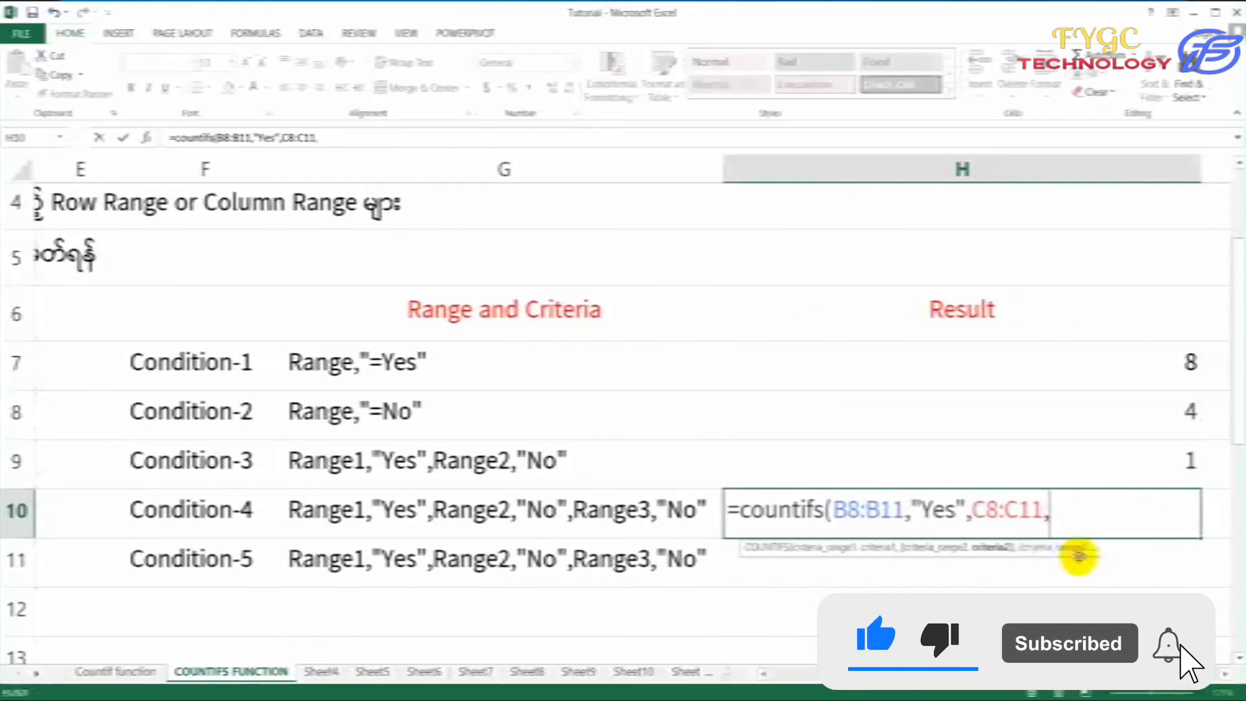
{"action": "type", "text": "\"N"}
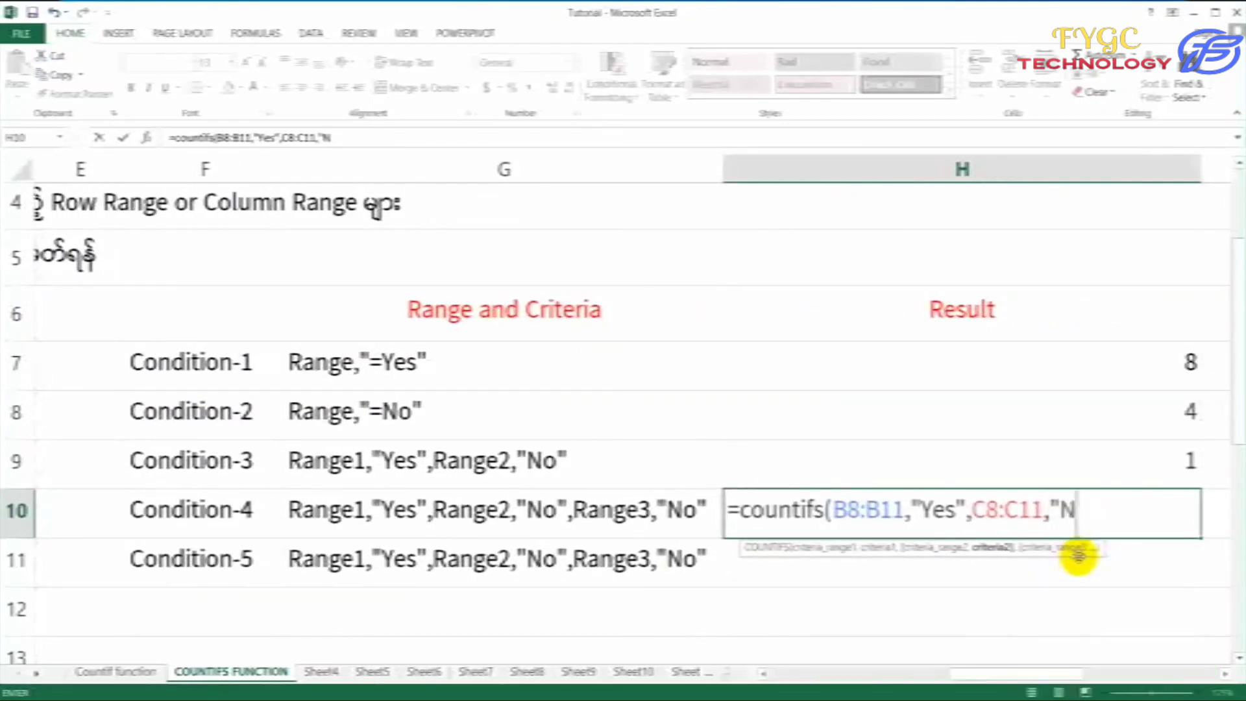
{"action": "type", "text": "o\","}
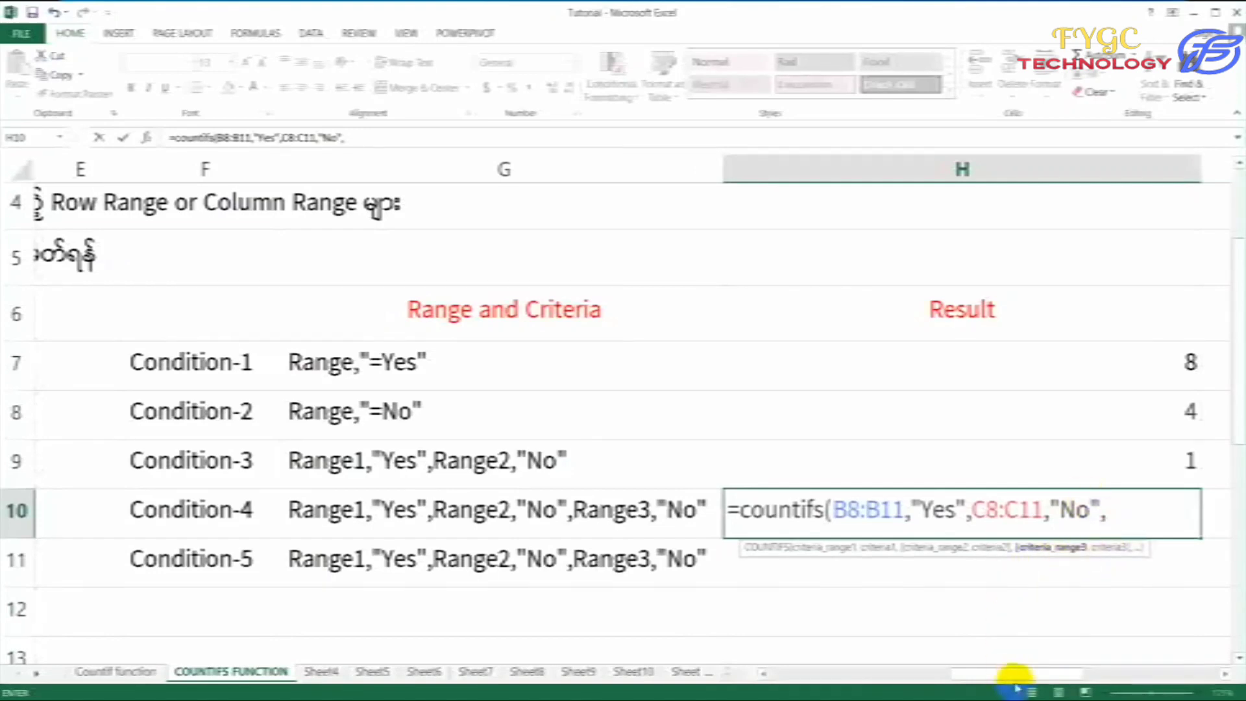
{"action": "left_click_drag", "start_coordinate": [1015, 673], "coordinate": [940, 675]}
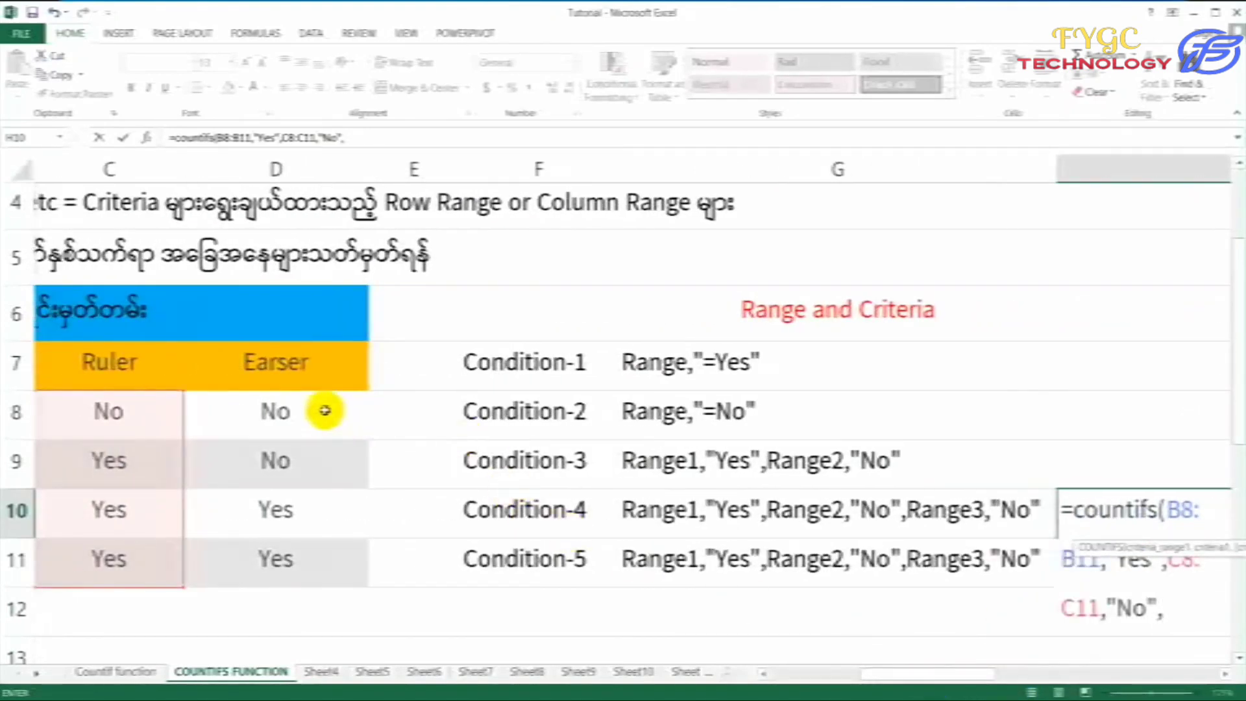
{"action": "left_click_drag", "start_coordinate": [319, 406], "coordinate": [328, 556]}
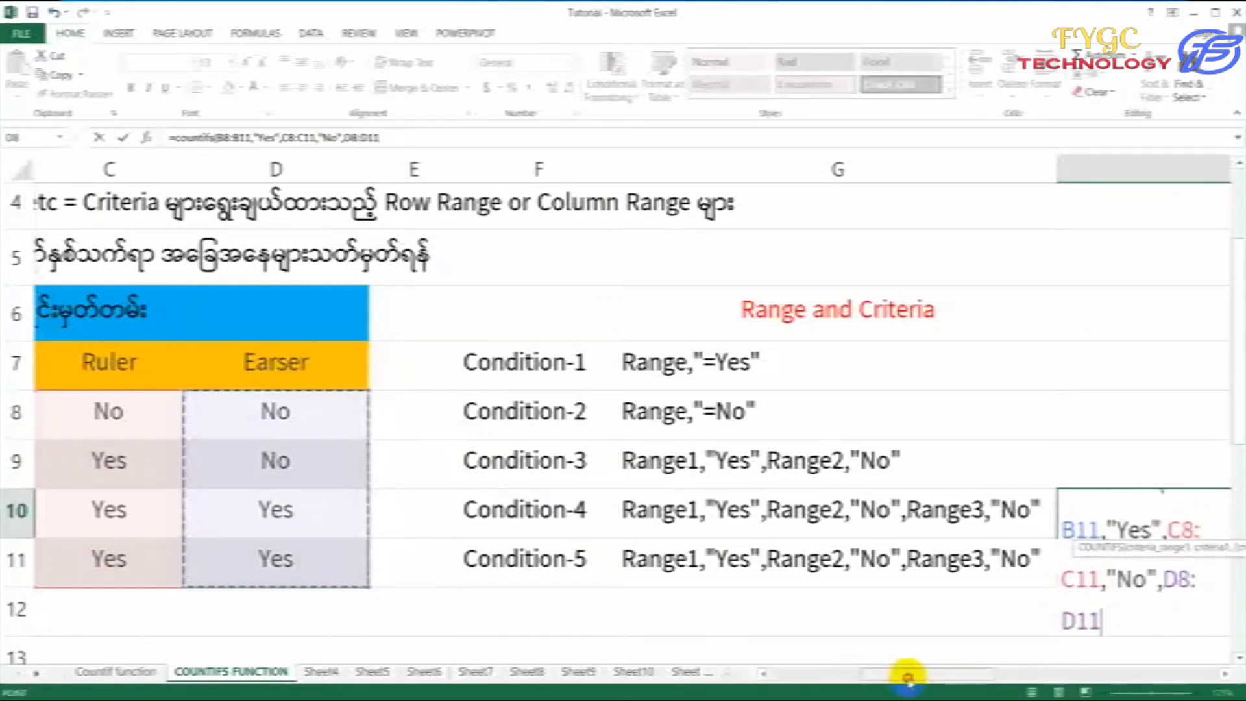
{"action": "left_click_drag", "start_coordinate": [904, 673], "coordinate": [1029, 672]}
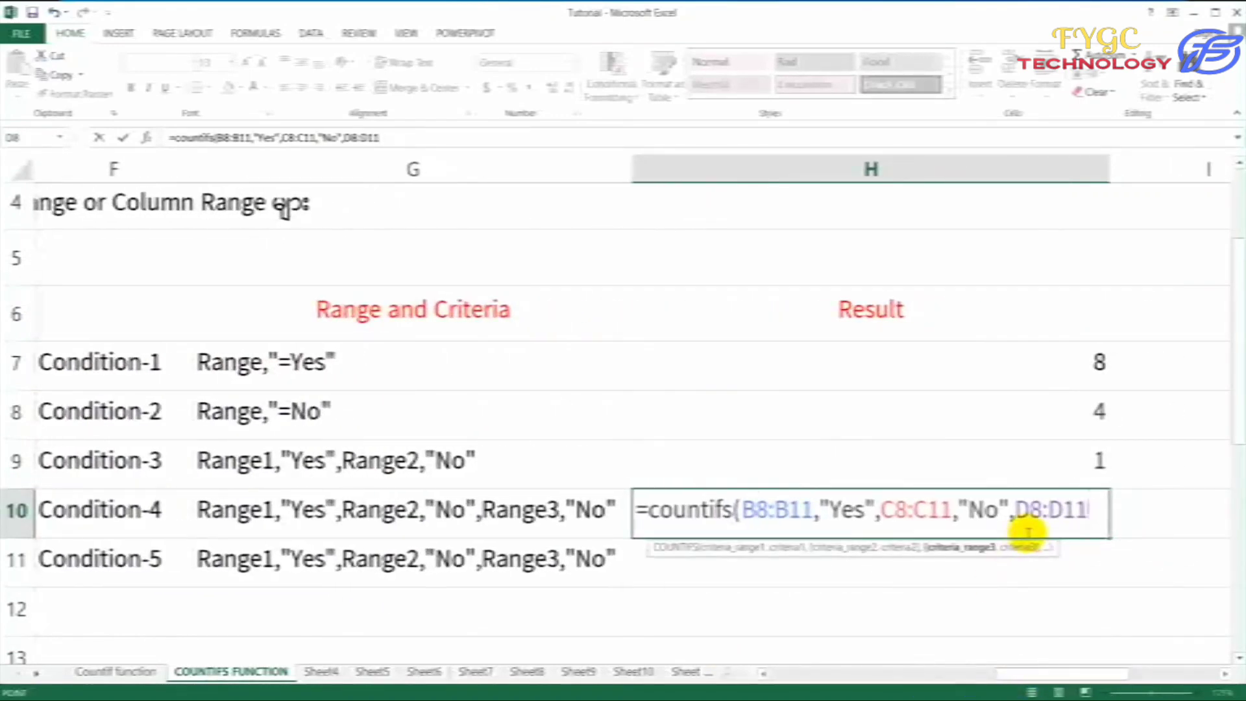
{"action": "type", "text": ","}
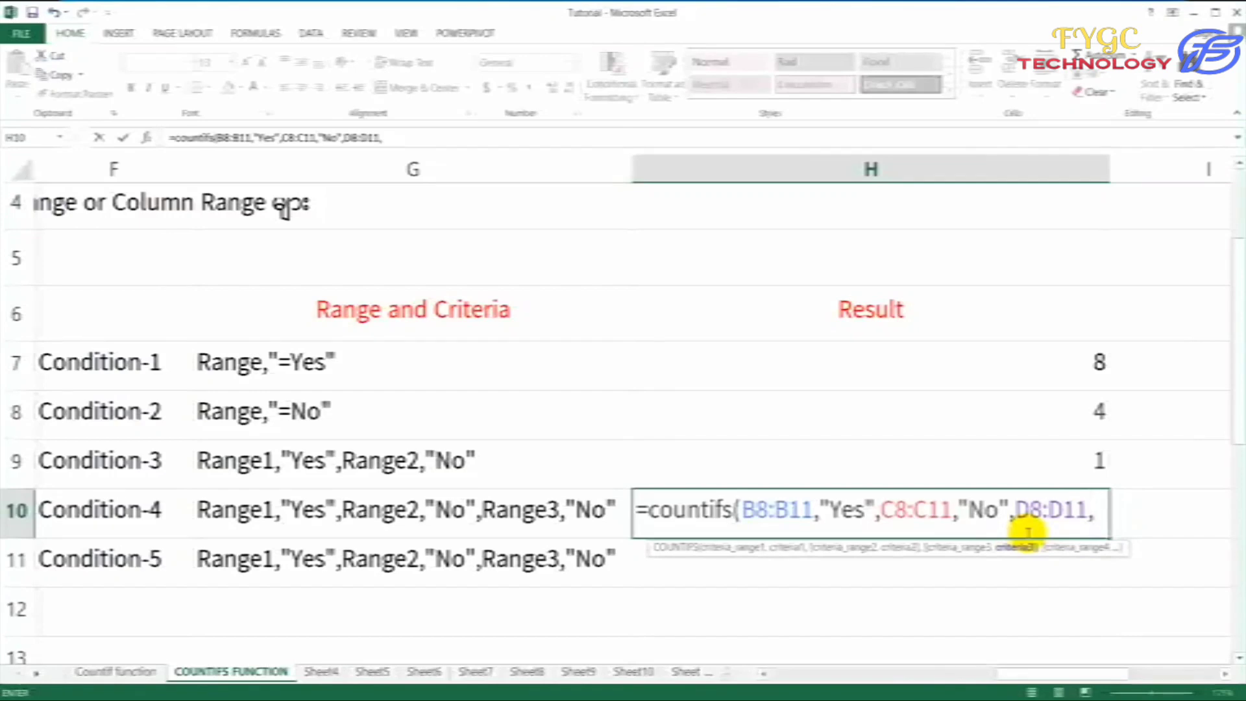
{"action": "type", "text": "\"N"}
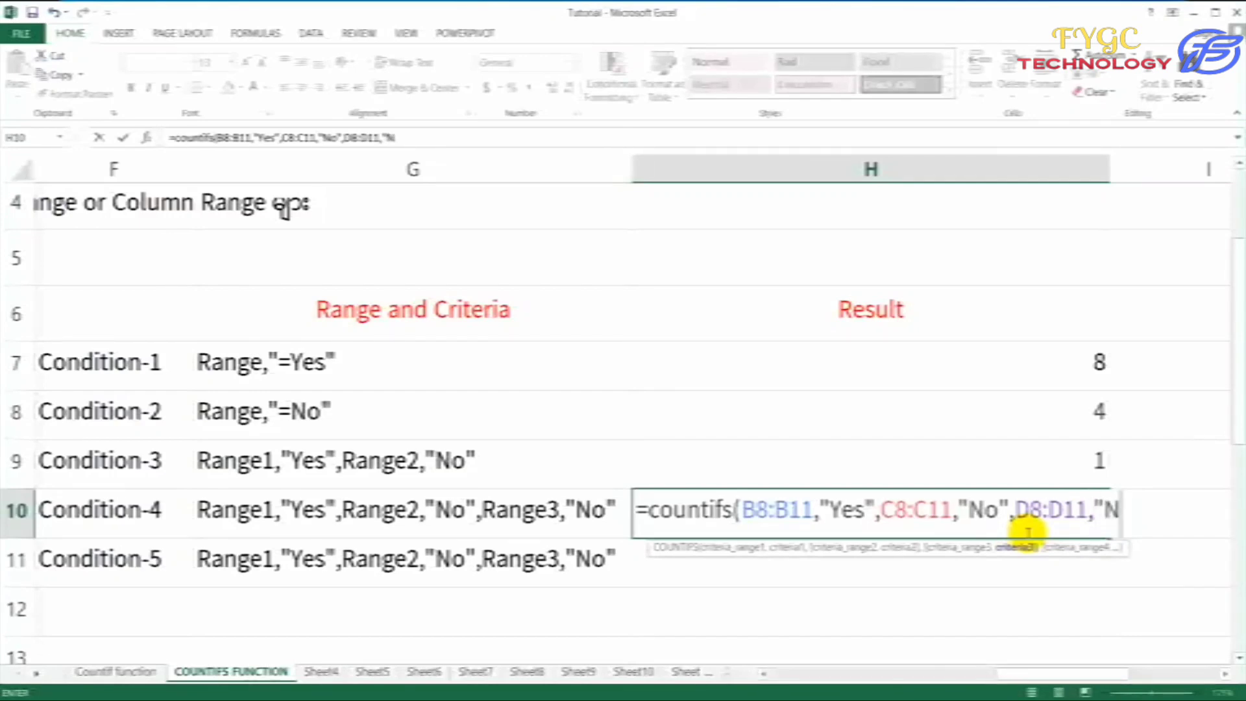
{"action": "type", "text": "o"}
{"action": "key", "text": "Return"}
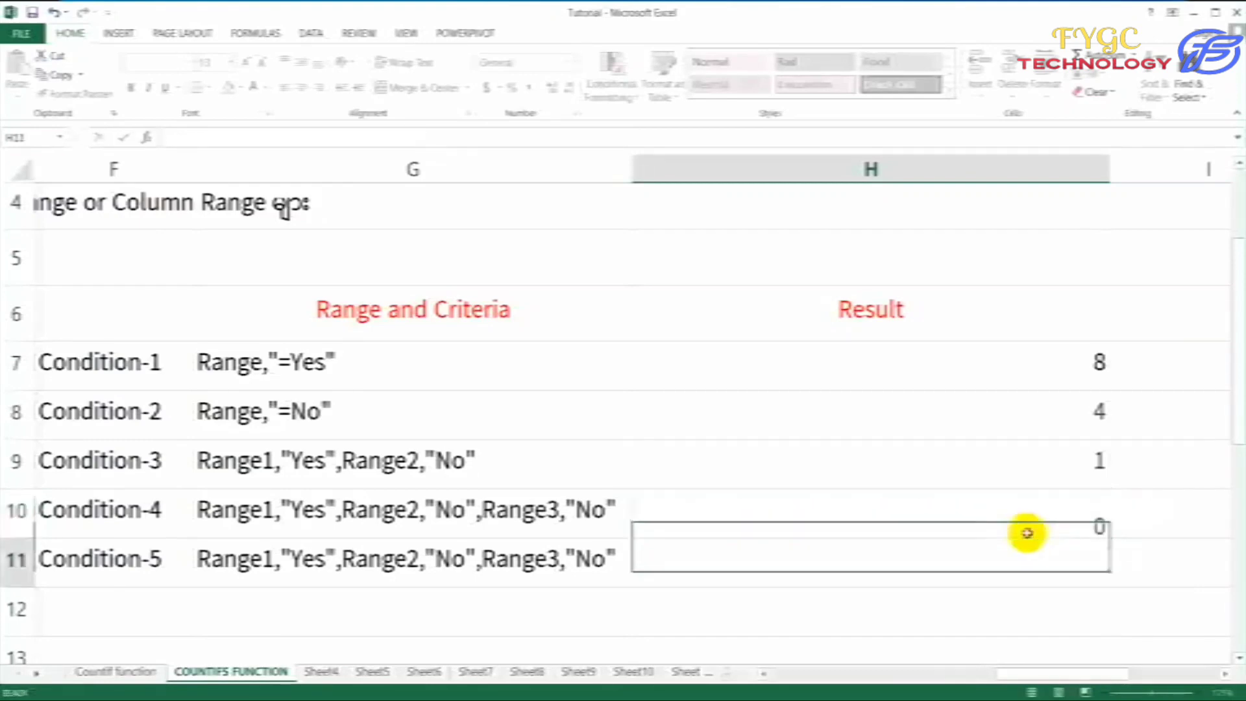
{"action": "left_click", "coordinate": [1035, 524]}
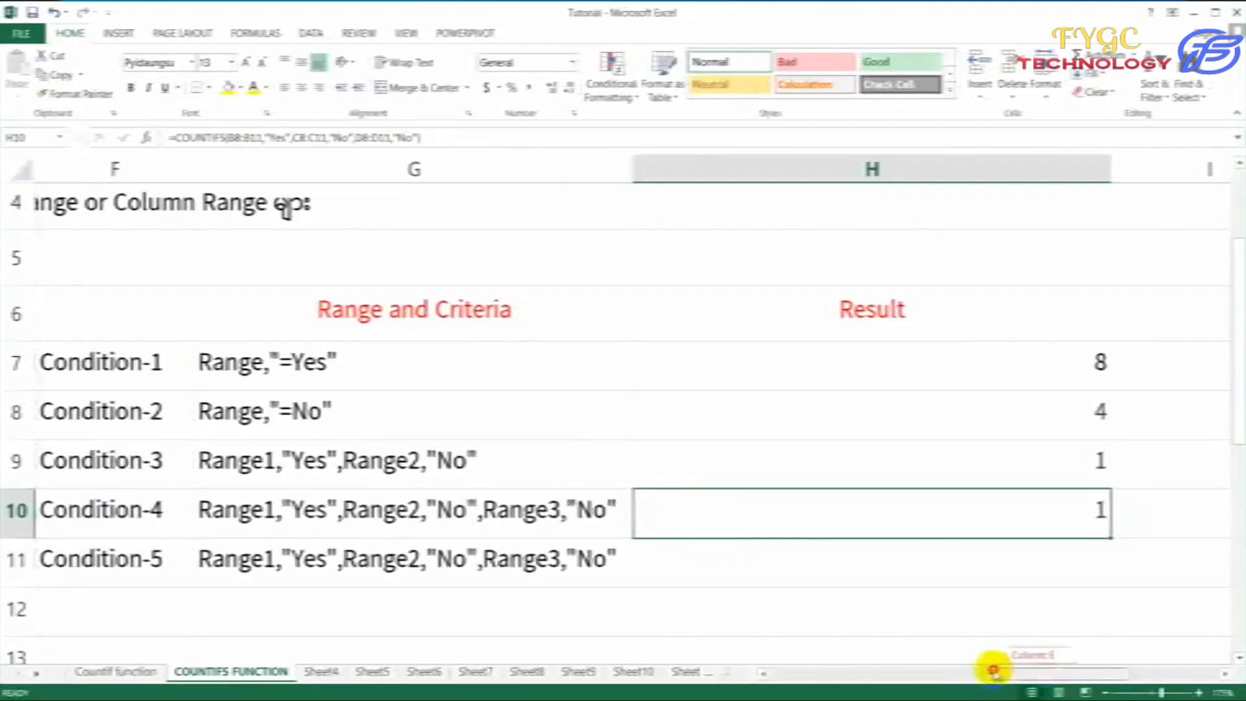
{"action": "left_click_drag", "start_coordinate": [993, 669], "coordinate": [840, 667]}
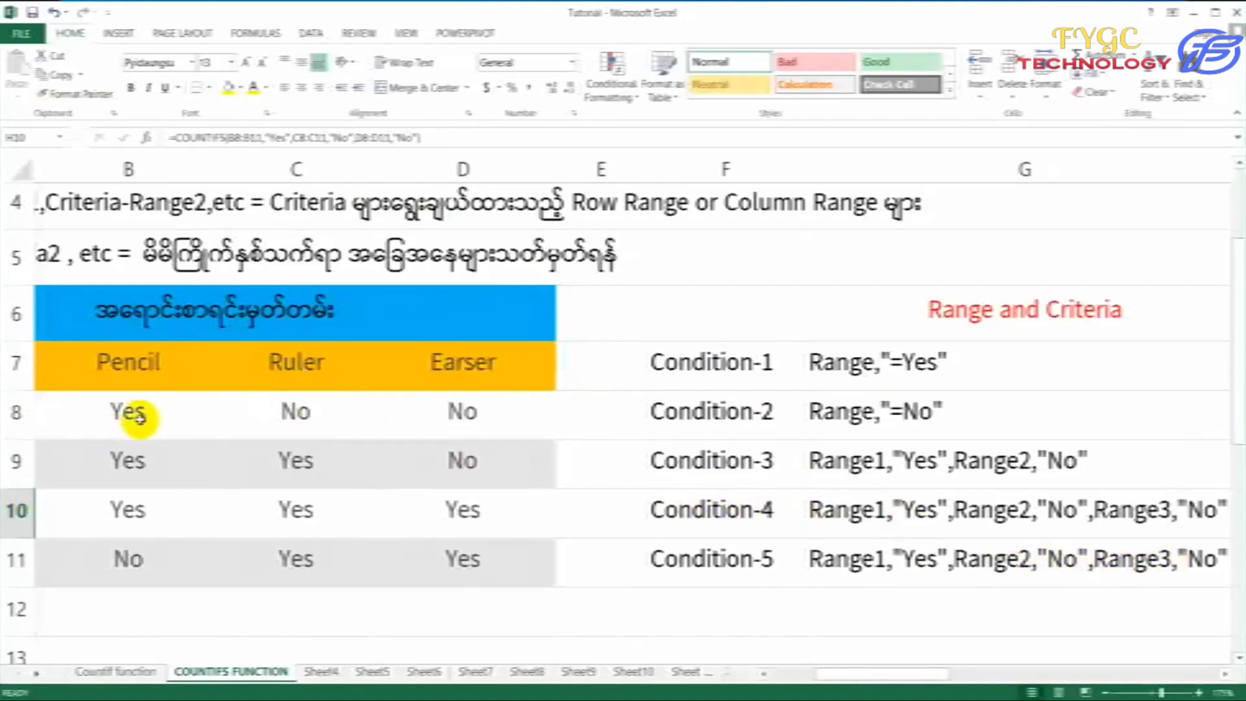
{"action": "left_click_drag", "start_coordinate": [136, 415], "coordinate": [428, 411]}
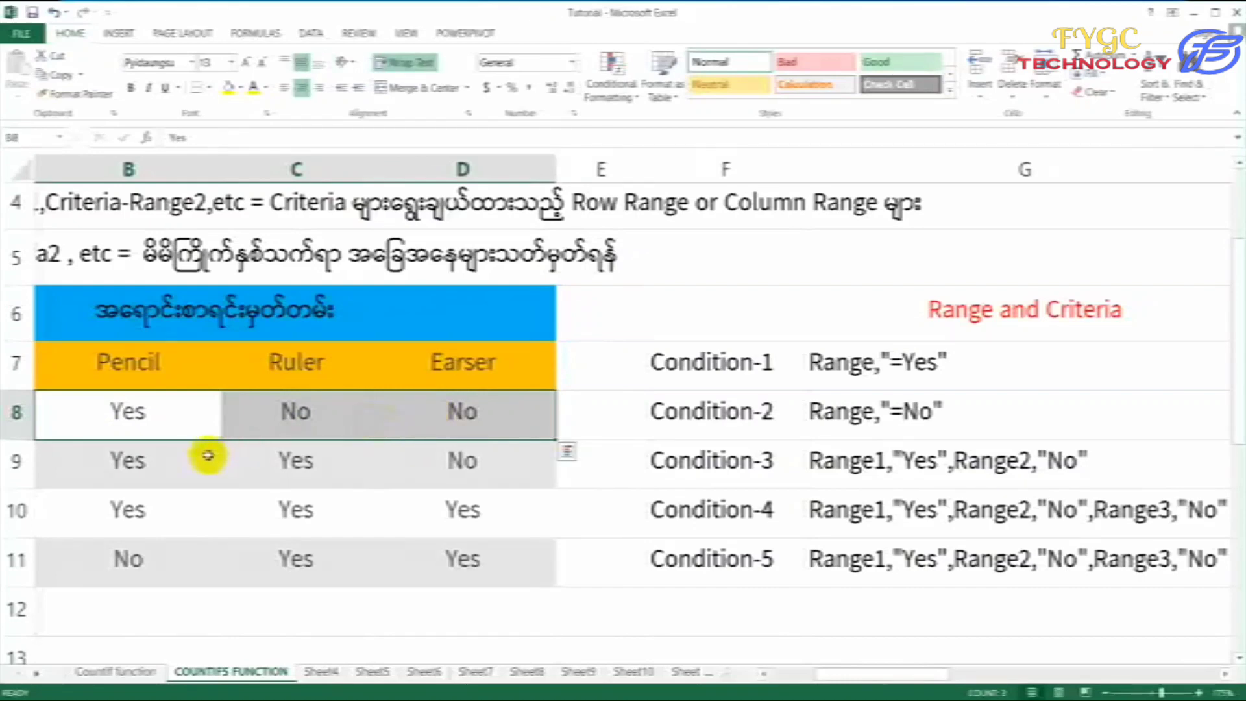
{"action": "left_click_drag", "start_coordinate": [139, 462], "coordinate": [422, 466]}
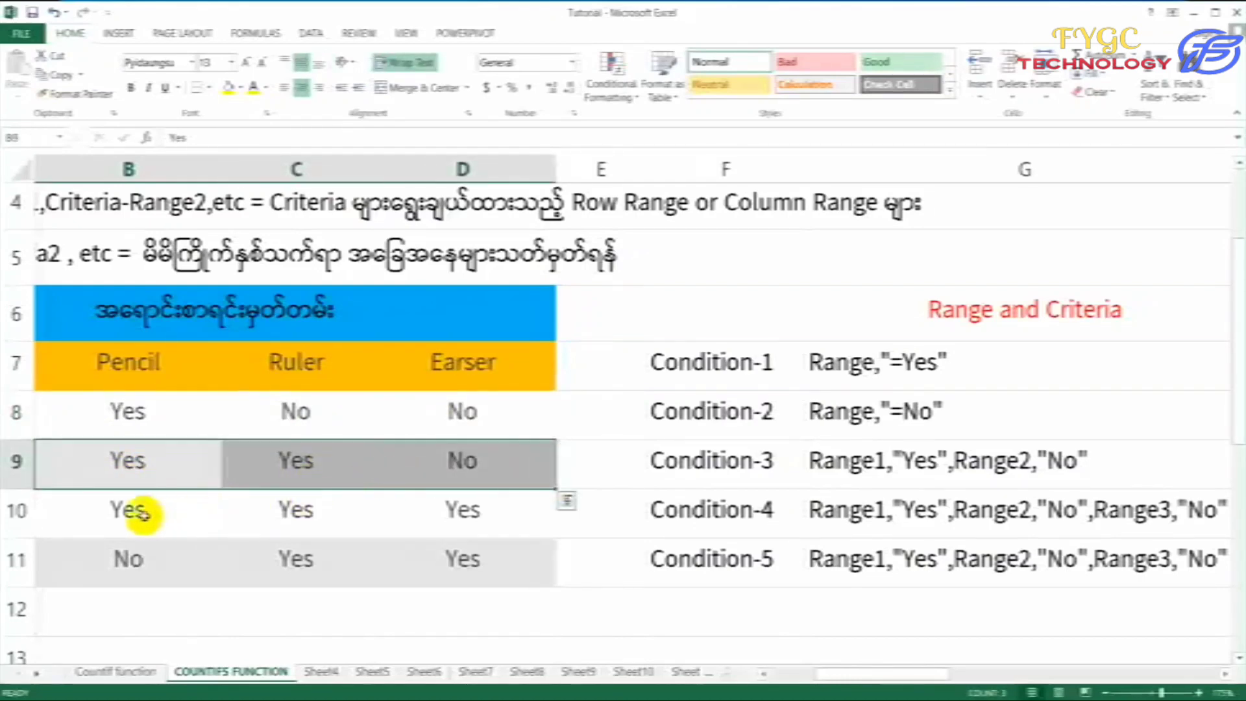
{"action": "left_click_drag", "start_coordinate": [142, 513], "coordinate": [445, 522]}
{"action": "left_click_drag", "start_coordinate": [127, 557], "coordinate": [355, 575]}
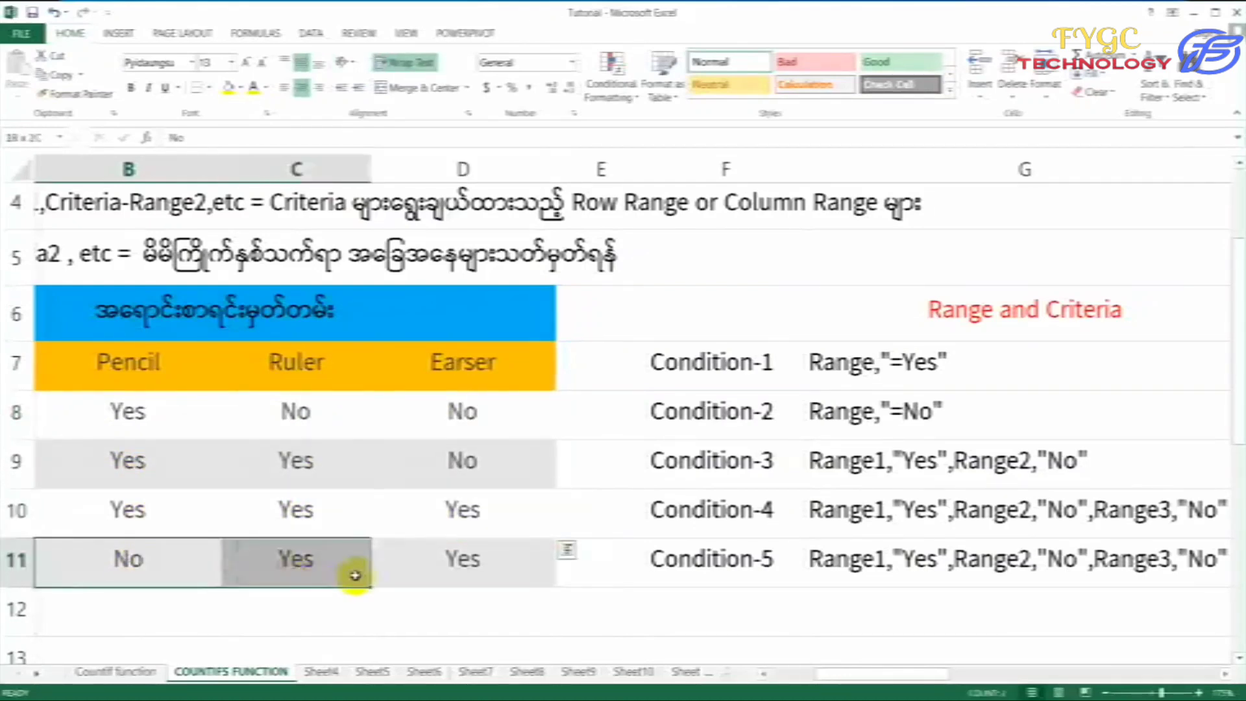
{"action": "left_click_drag", "start_coordinate": [908, 674], "coordinate": [1060, 676]}
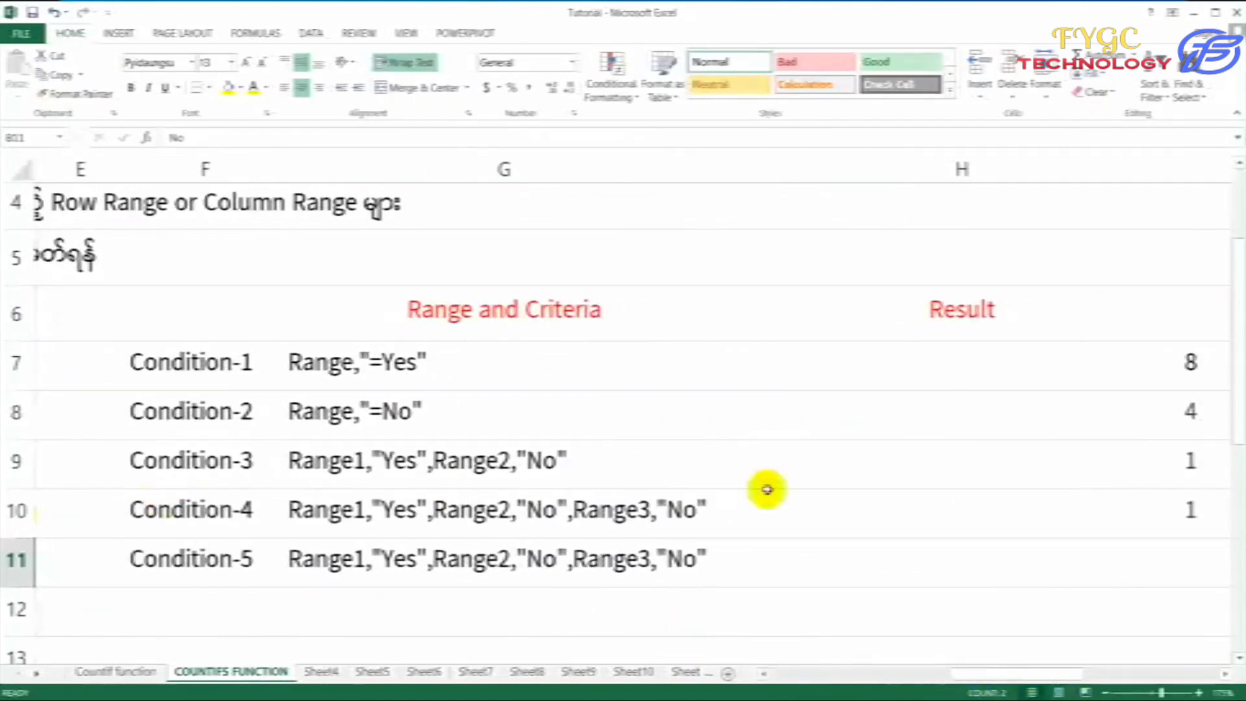
{"action": "left_click", "coordinate": [1120, 519]}
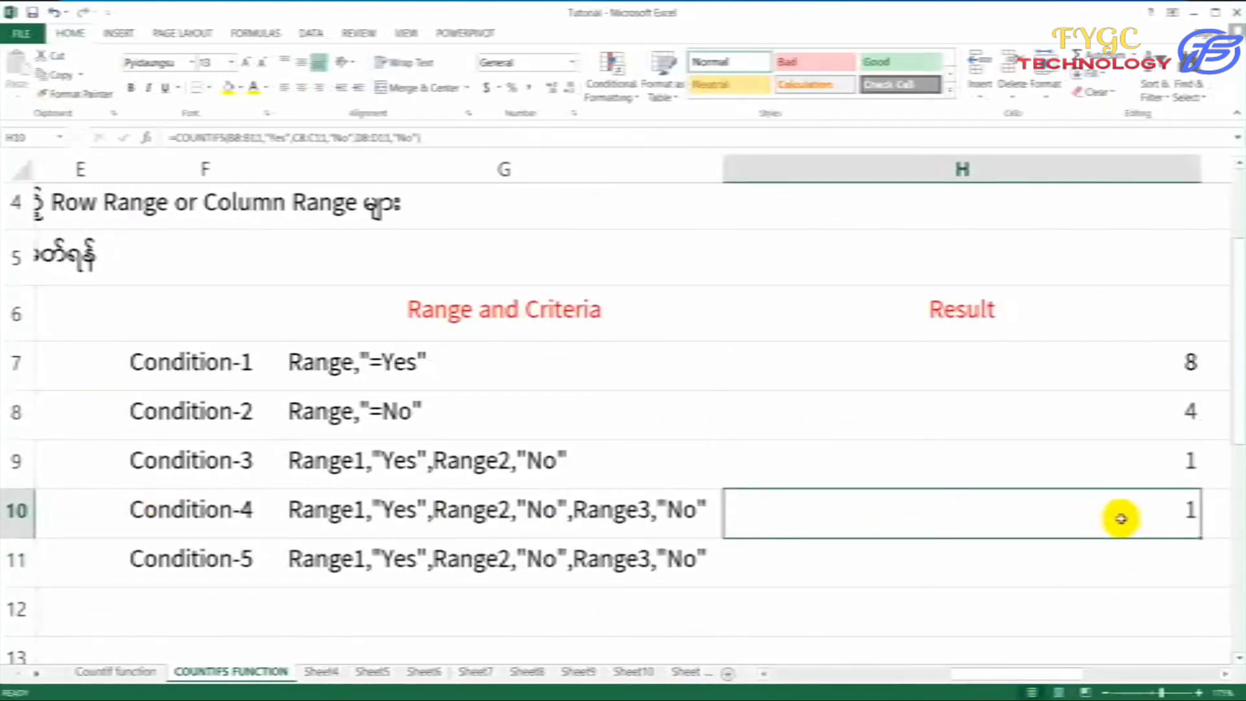
{"action": "left_click", "coordinate": [825, 568]}
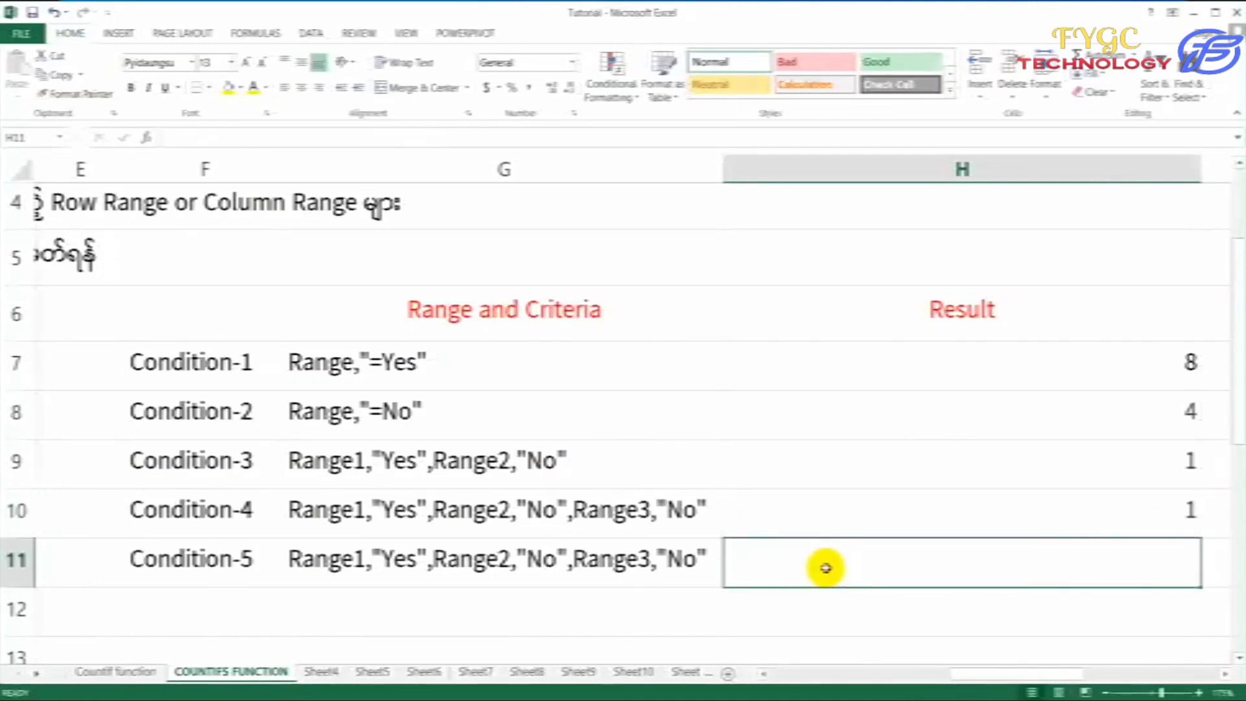
{"action": "type", "text": "=count"}
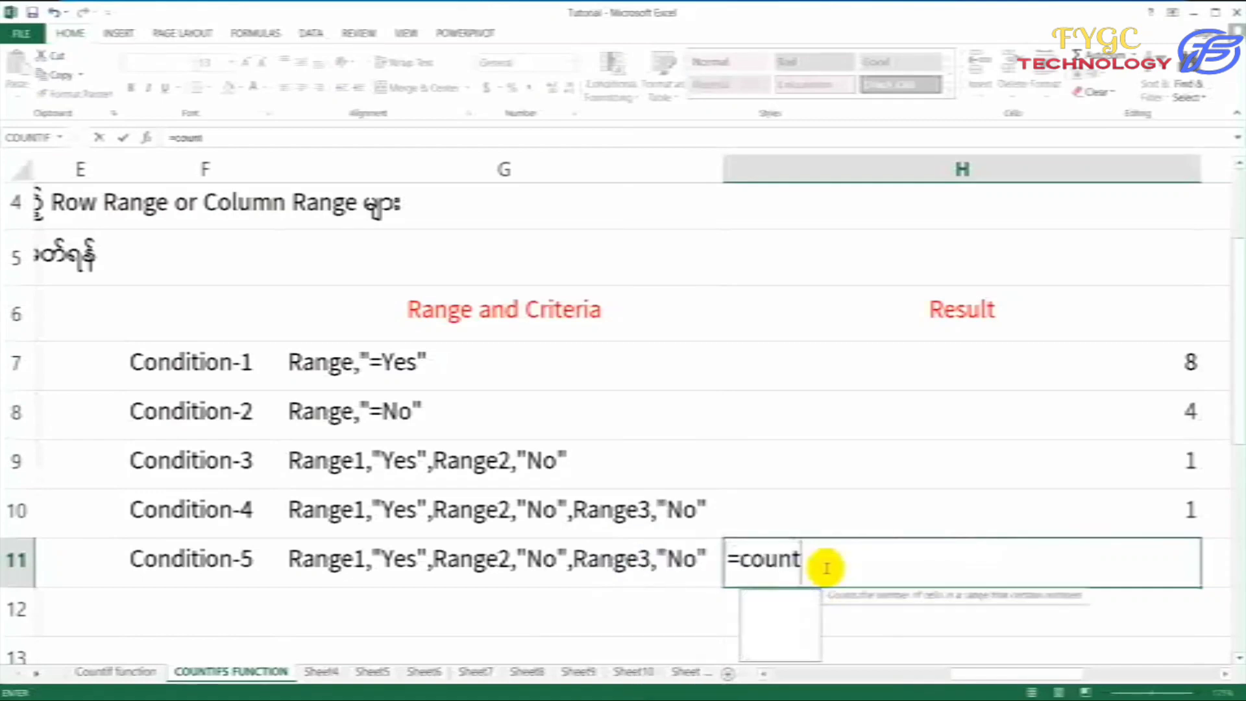
{"action": "type", "text": "ifs"}
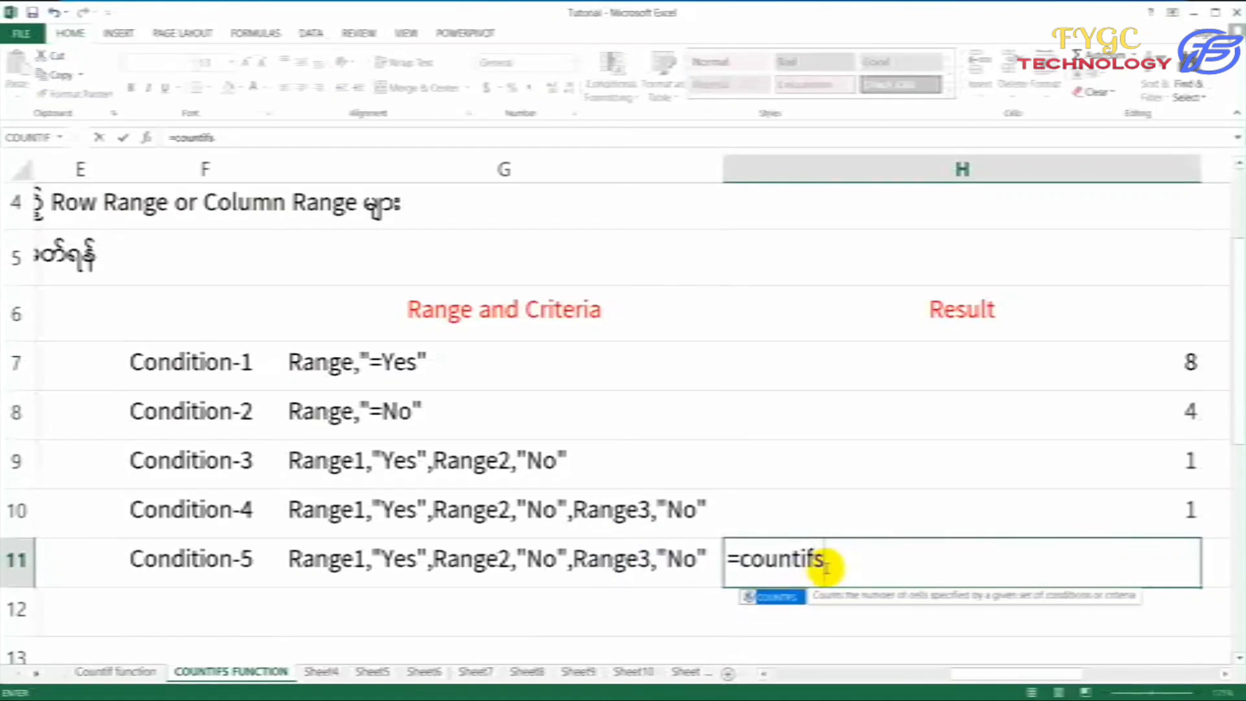
{"action": "type", "text": "("}
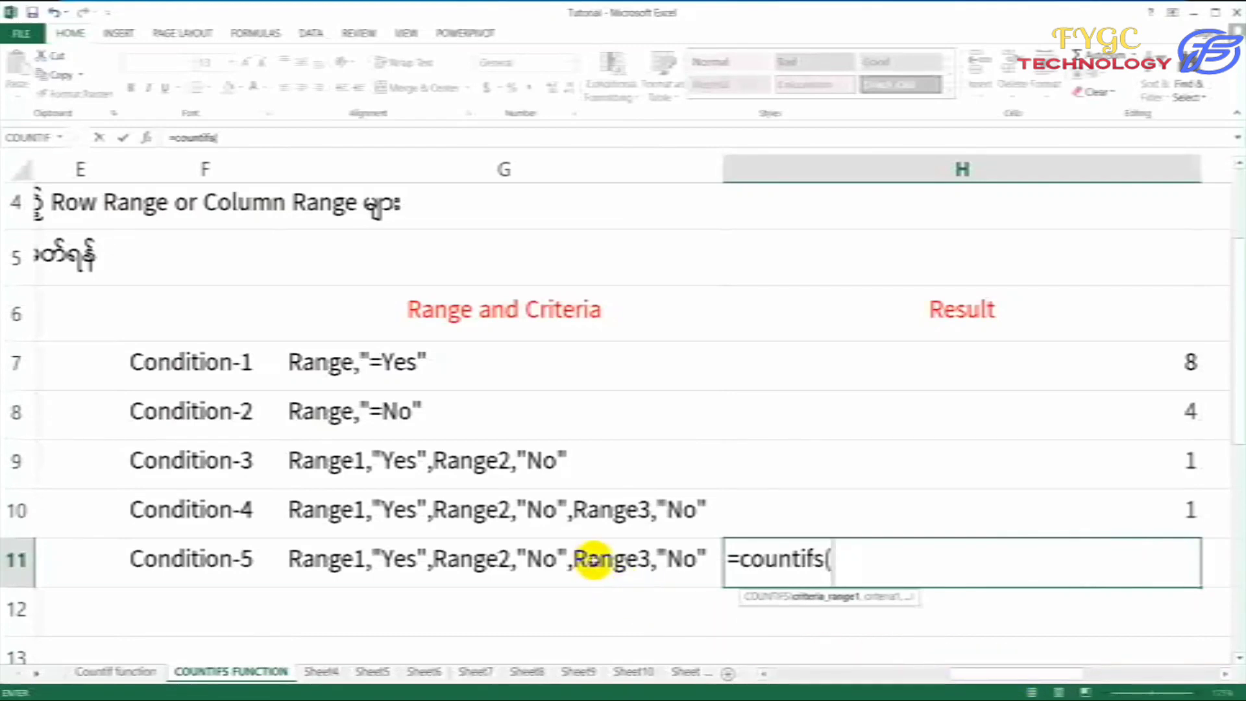
{"action": "left_click", "coordinate": [594, 559]}
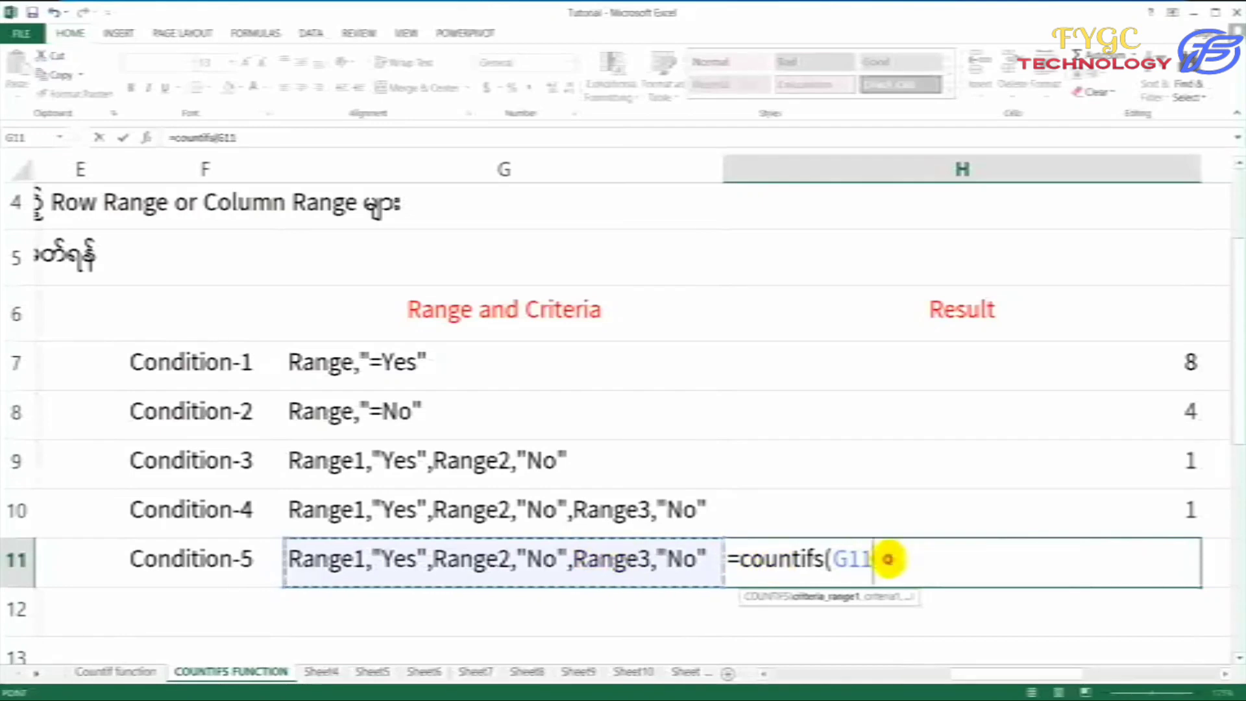
{"action": "double_click", "coordinate": [847, 561]}
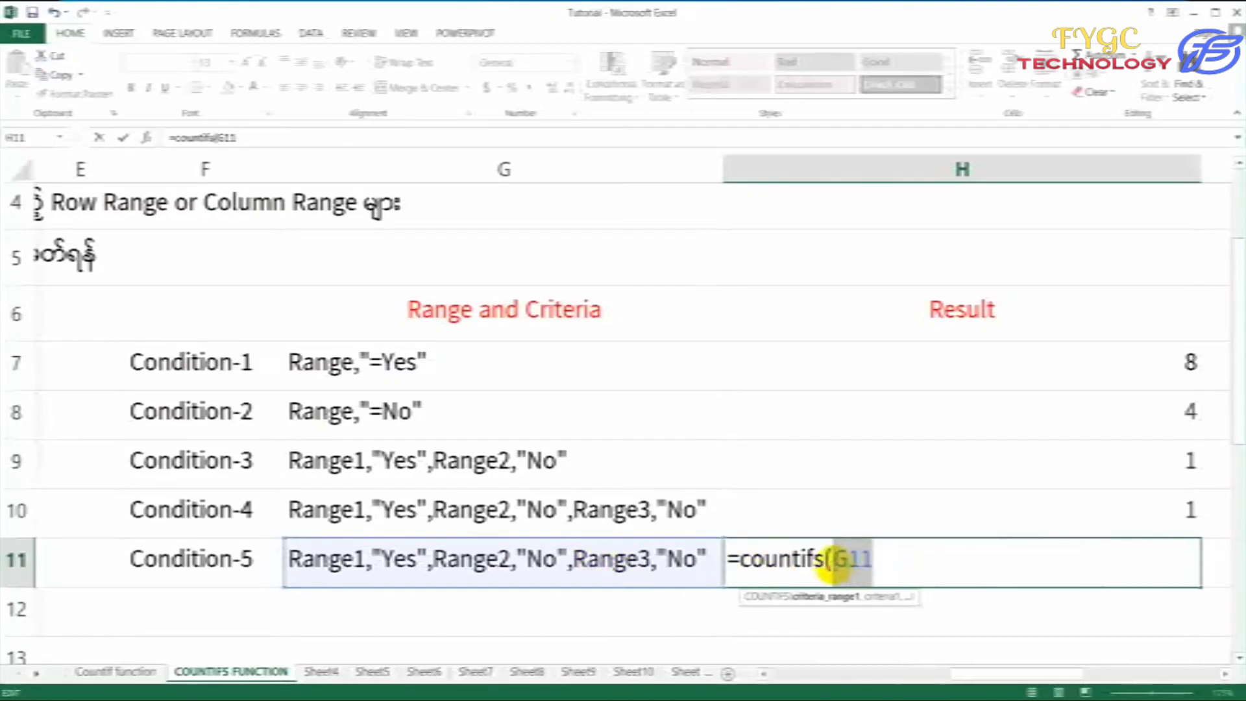
{"action": "key", "text": "BackSpace"}
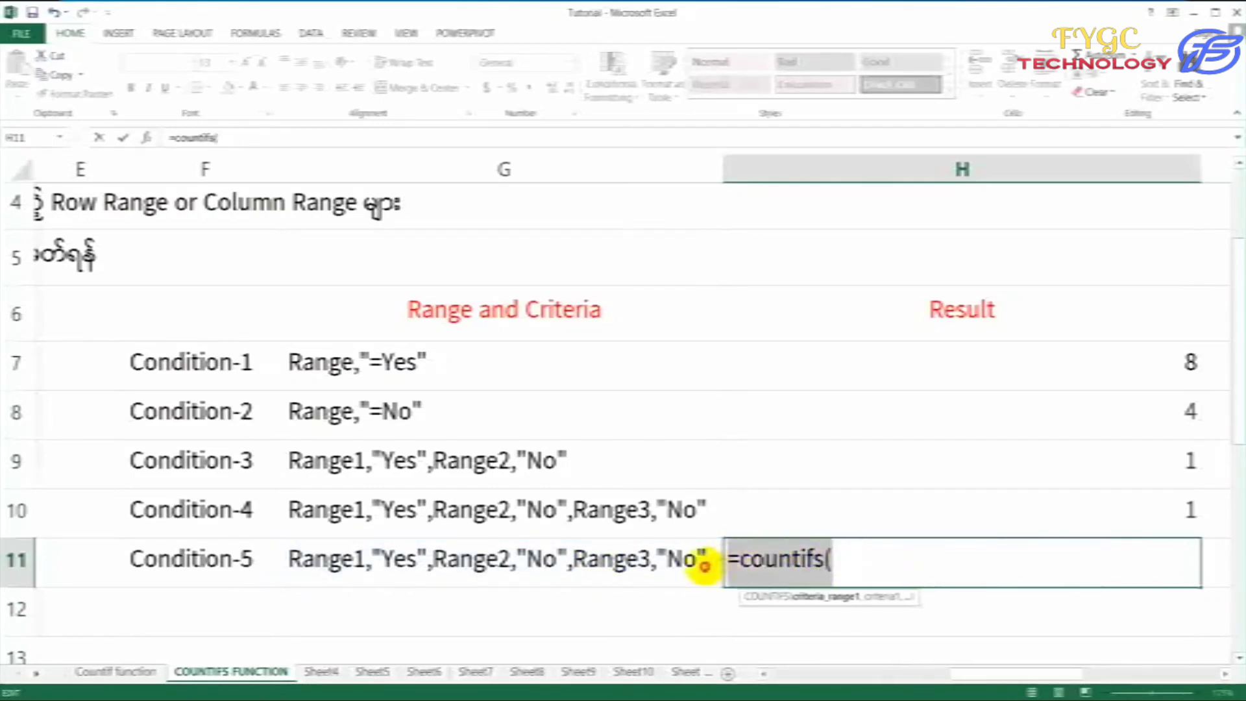
{"action": "key", "text": "Escape"}
{"action": "left_click", "coordinate": [642, 563]}
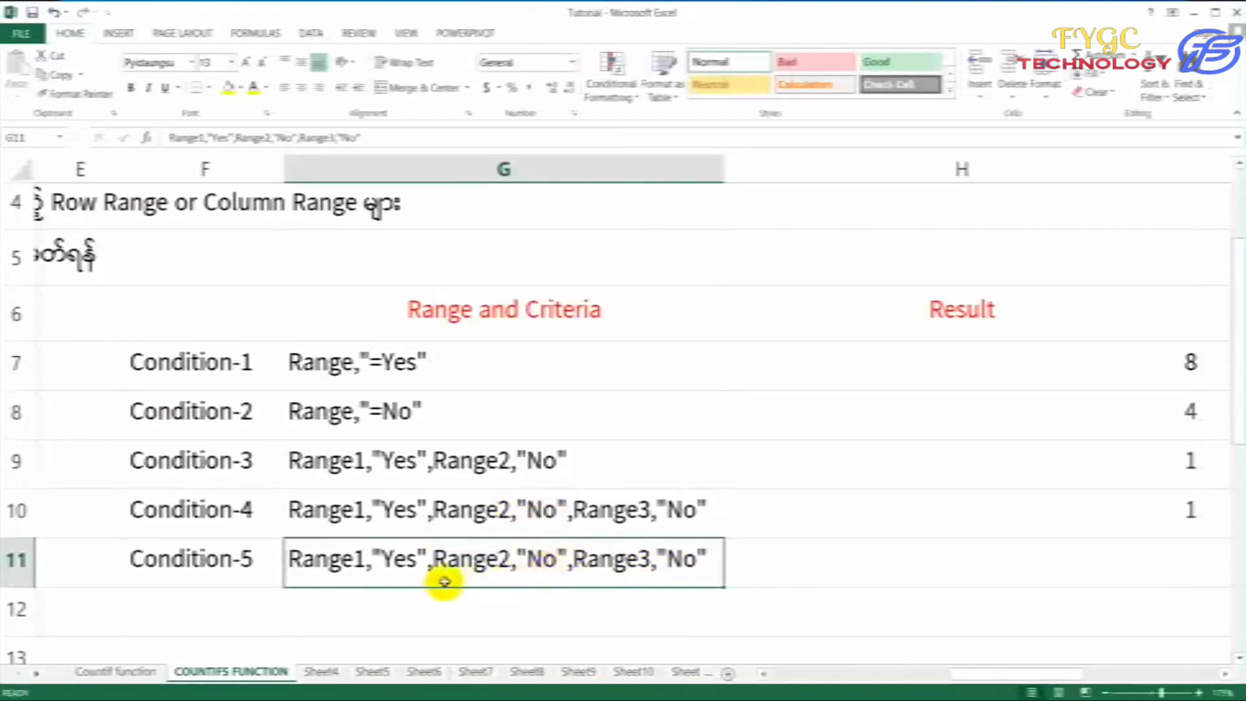
Change the second criterion in G11 from "No" to "Yes".
{"action": "double_click", "coordinate": [552, 559]}
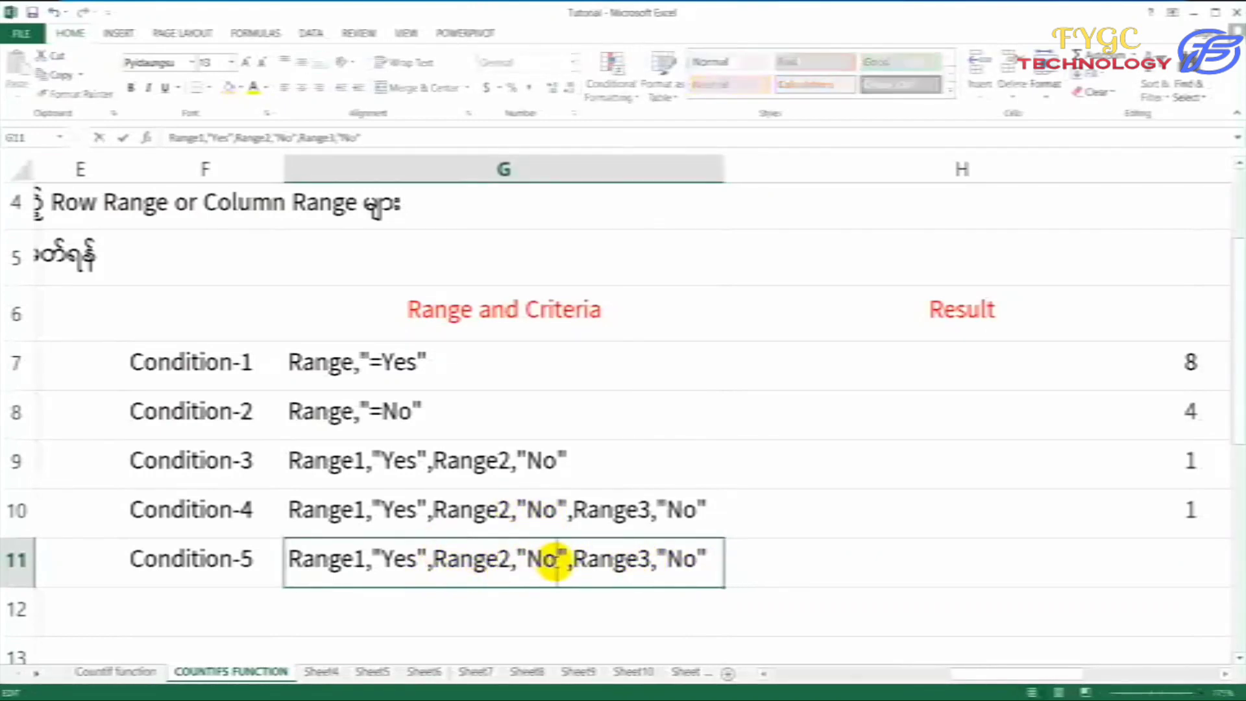
{"action": "double_click", "coordinate": [538, 562]}
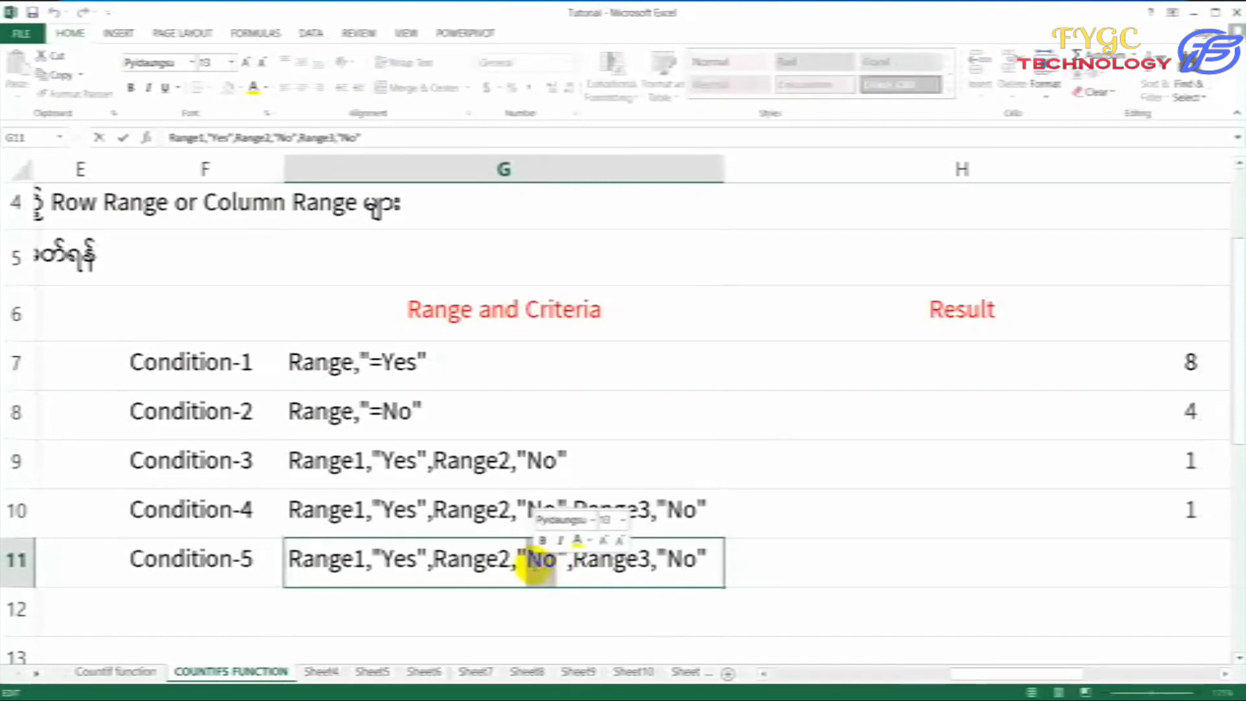
{"action": "type", "text": "Yes"}
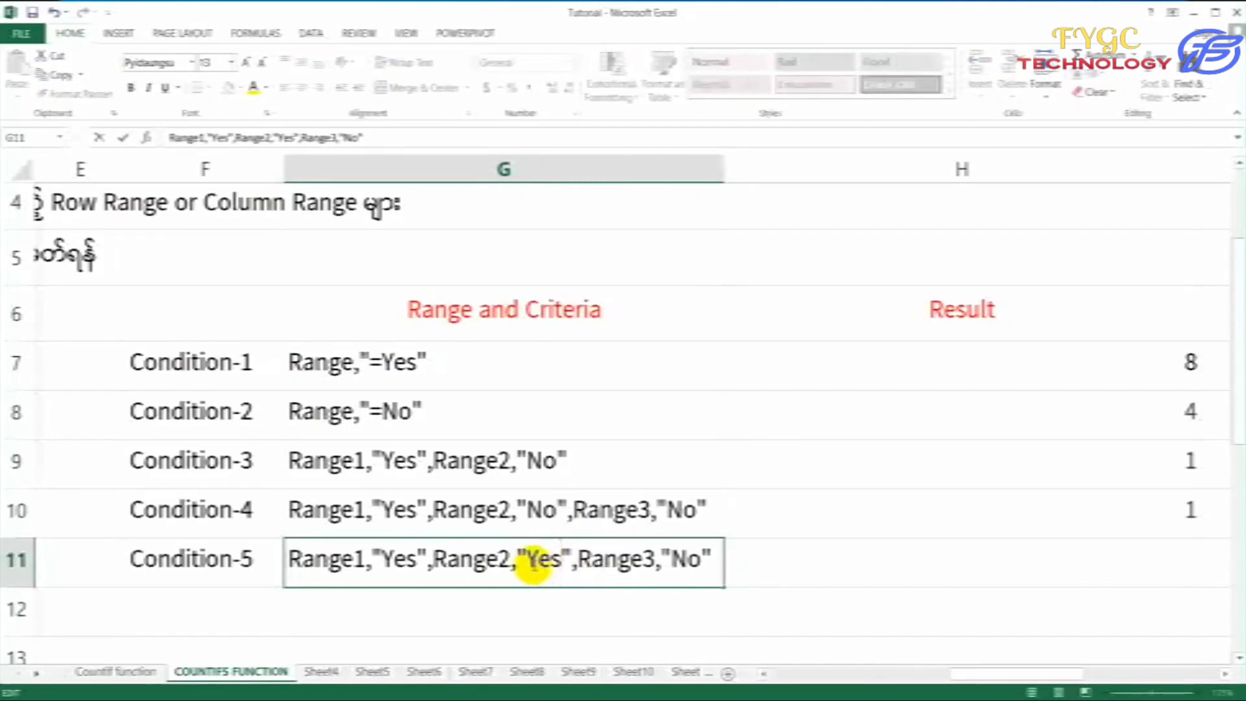
{"action": "left_click", "coordinate": [829, 566]}
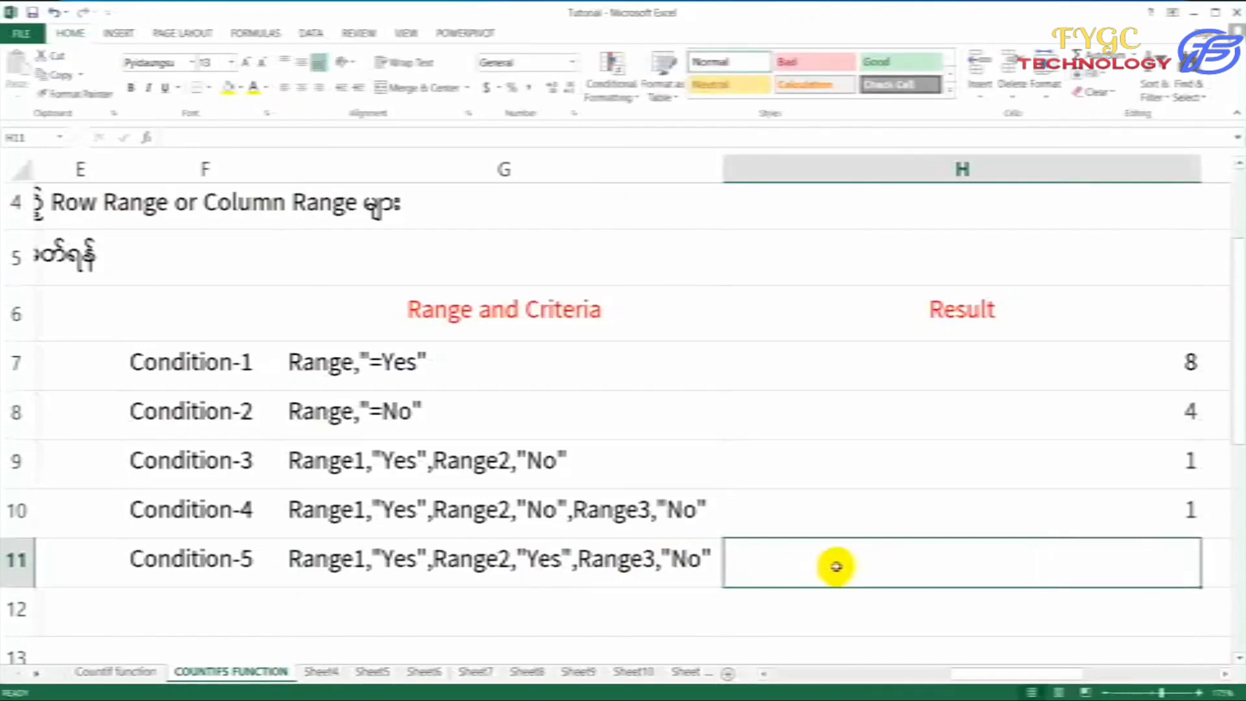
Start H11's COUNTIFS with the Pencil range B8:B11 as the first criteria range.
{"action": "type", "text": "=co"}
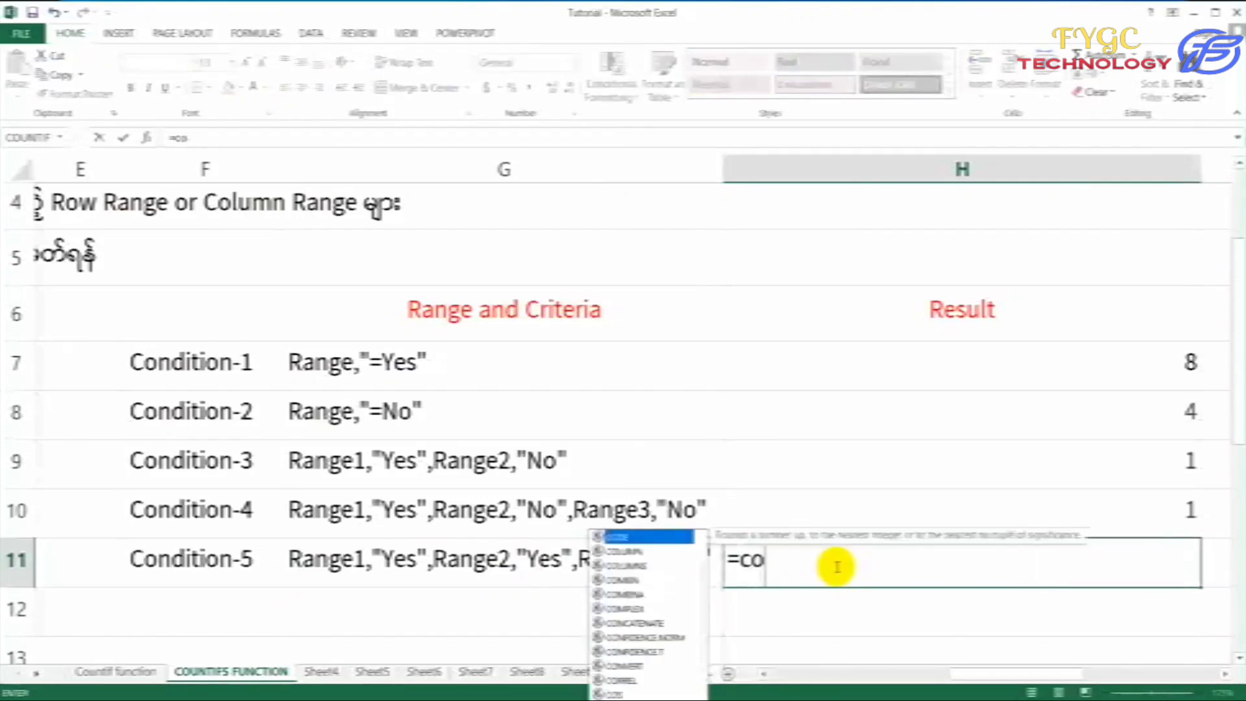
{"action": "type", "text": "untif"}
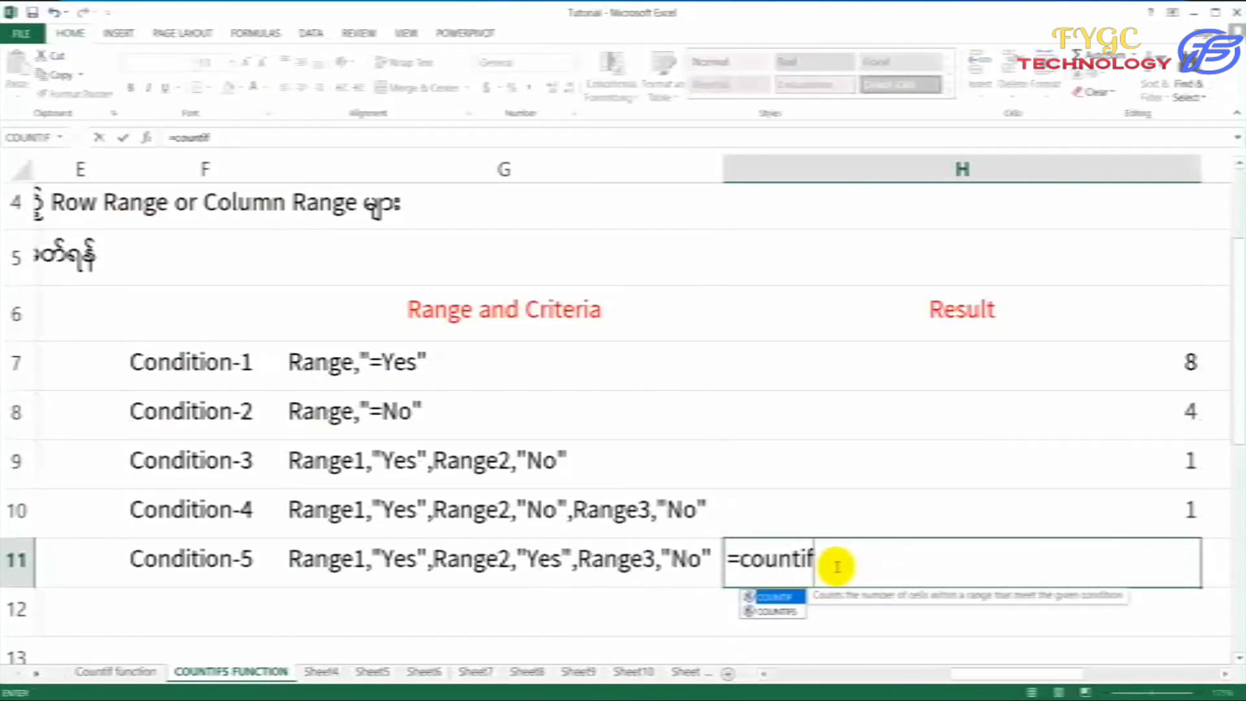
{"action": "type", "text": "s("}
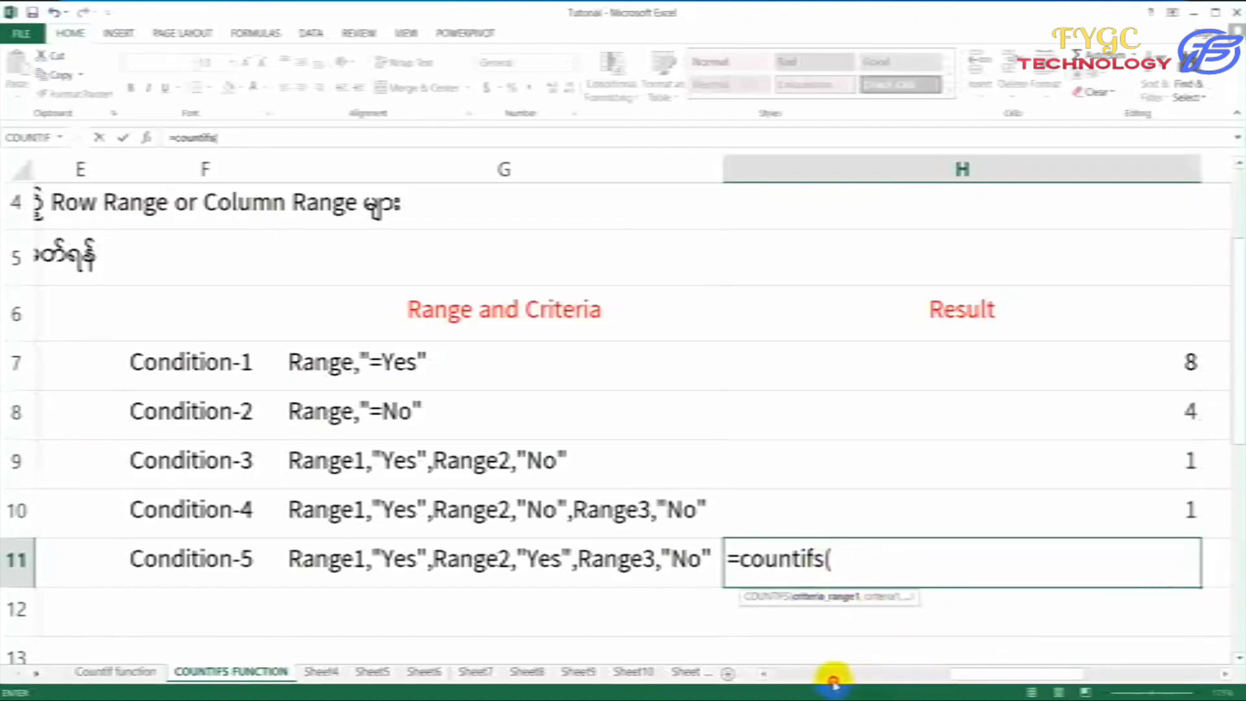
{"action": "left_click_drag", "start_coordinate": [993, 673], "coordinate": [859, 670]}
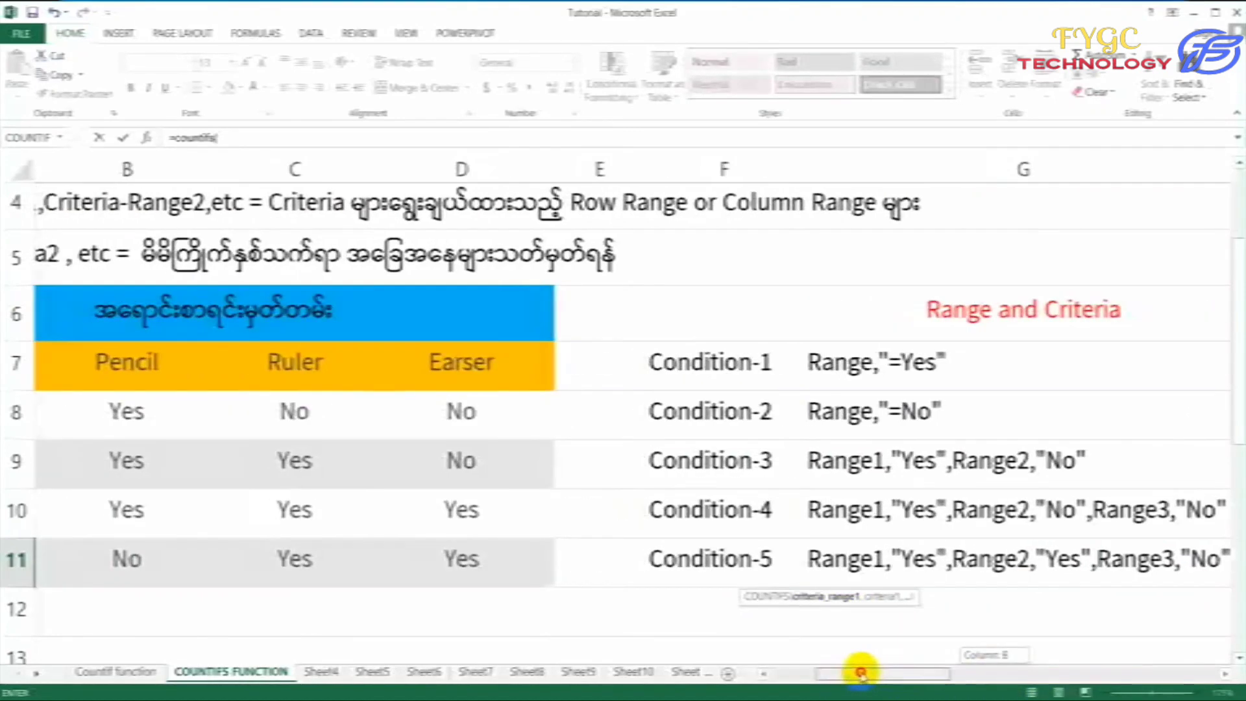
{"action": "left_click_drag", "start_coordinate": [169, 409], "coordinate": [183, 557]}
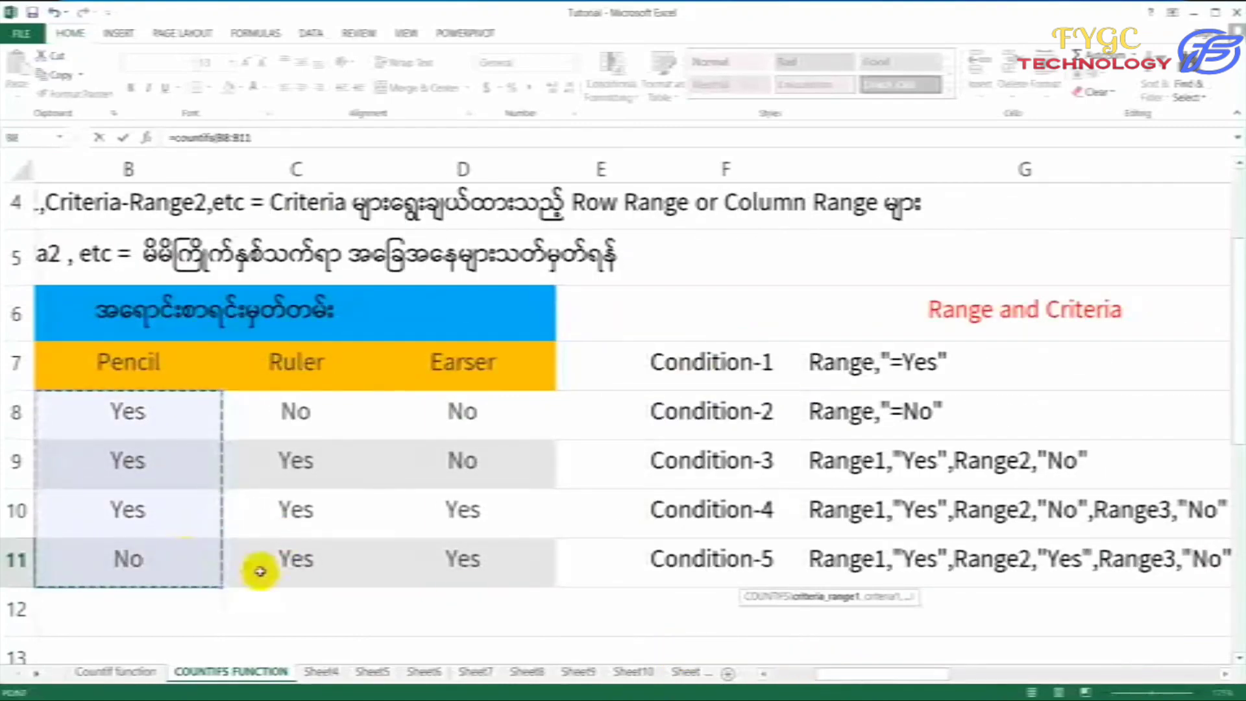
{"action": "left_click_drag", "start_coordinate": [870, 672], "coordinate": [1013, 654]}
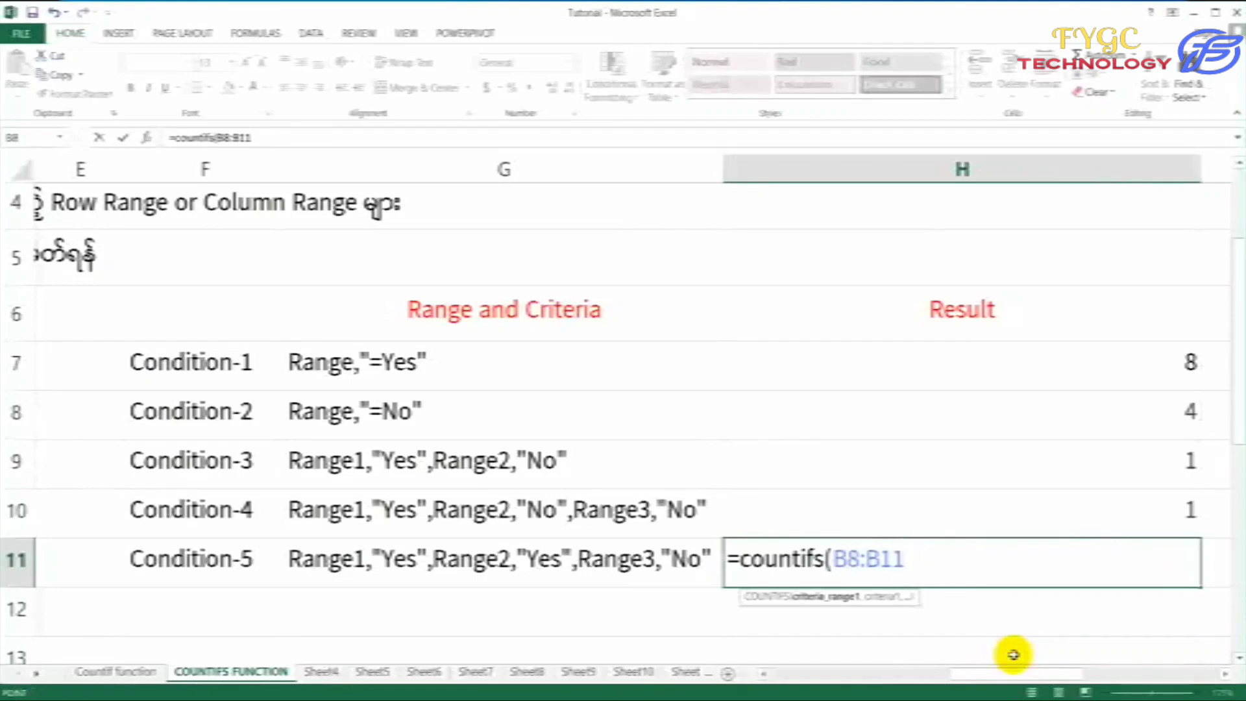
{"action": "type", "text": "z"}
{"action": "key", "text": "BackSpace"}
{"action": "type", "text": ",\"Yes"}
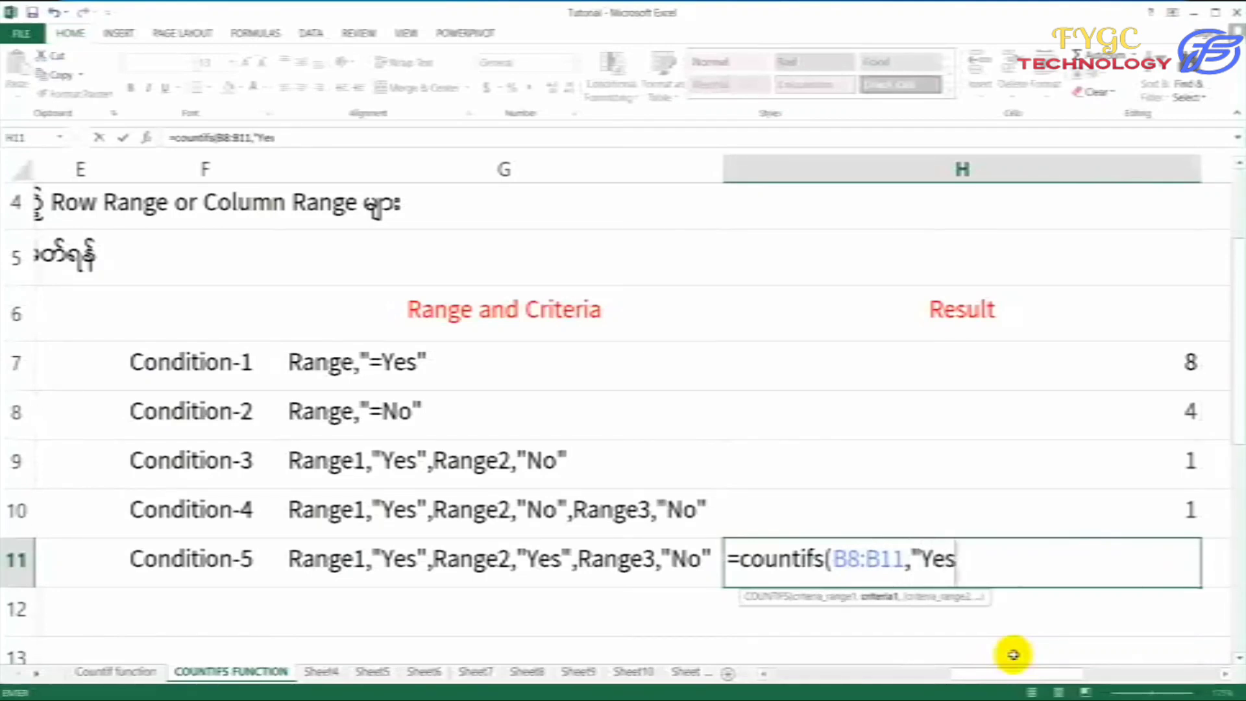
{"action": "type", "text": ","}
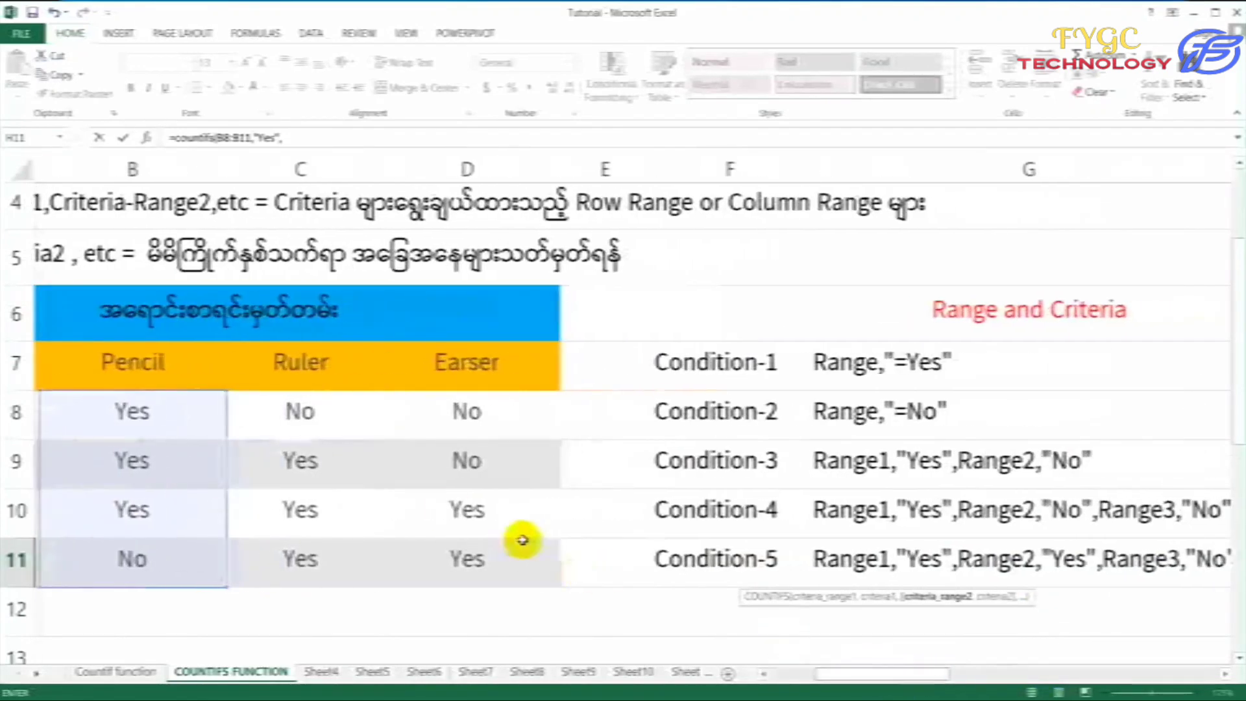
Add C8:C11 "Yes" and D8:D11 "No" criteria and commit, returning 1.
{"action": "left_click_drag", "start_coordinate": [320, 428], "coordinate": [319, 547]}
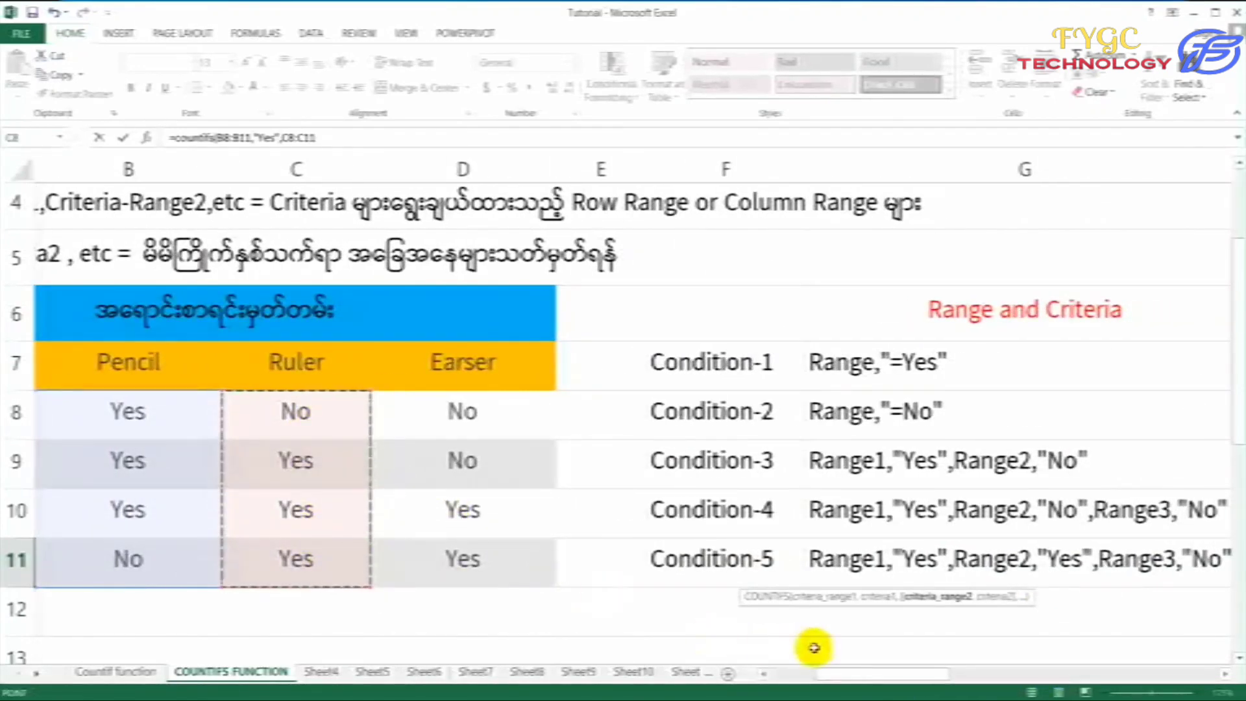
{"action": "left_click_drag", "start_coordinate": [870, 672], "coordinate": [984, 669]}
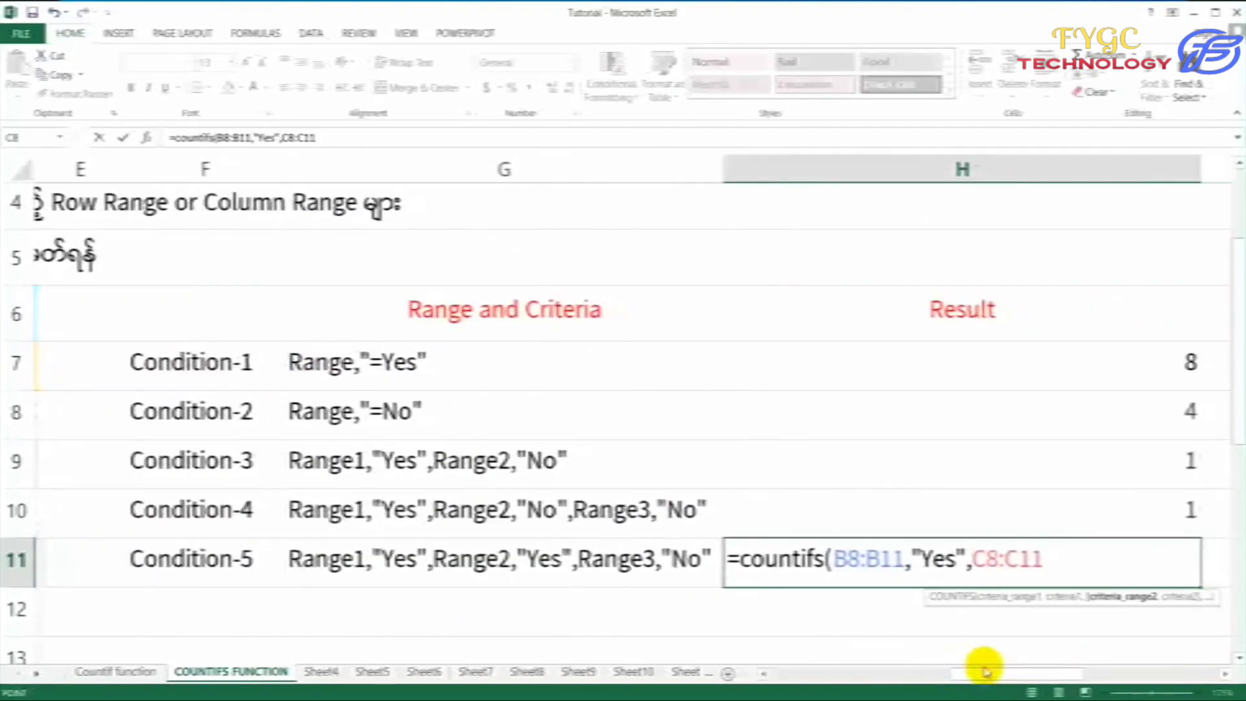
{"action": "type", "text": ",\""}
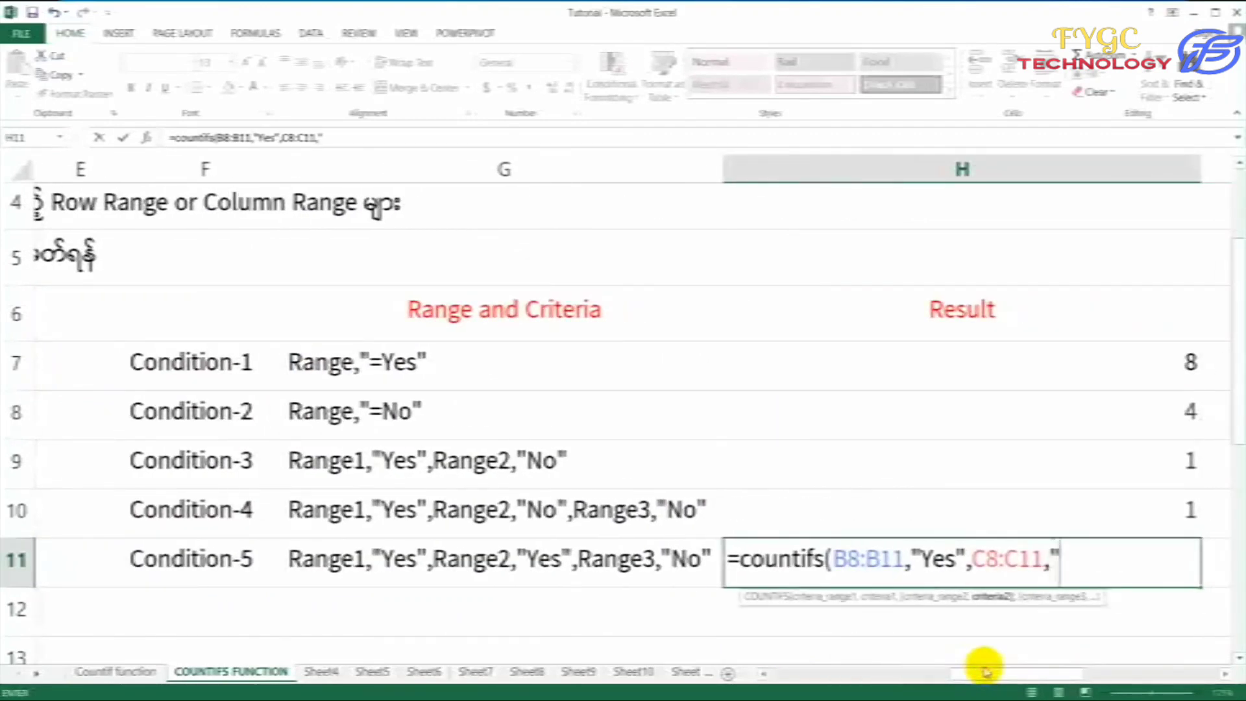
{"action": "type", "text": "Yes\""}
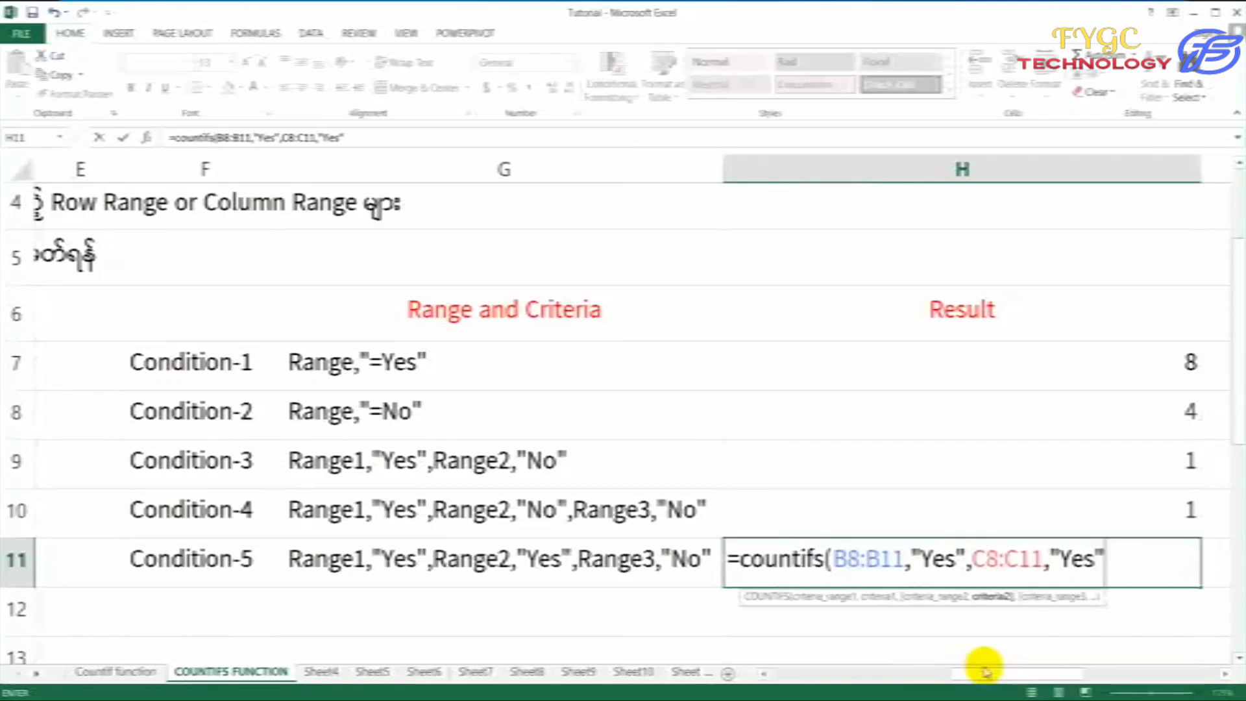
{"action": "type", "text": ","}
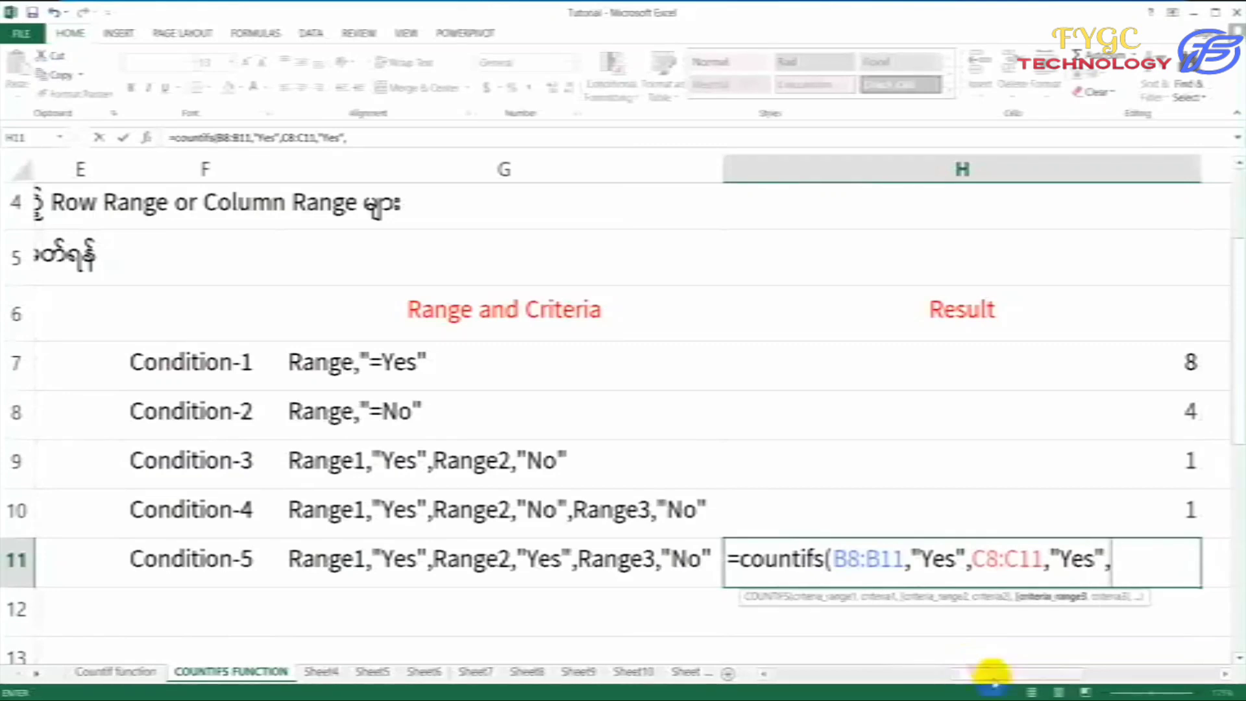
{"action": "left_click_drag", "start_coordinate": [1006, 672], "coordinate": [916, 671]}
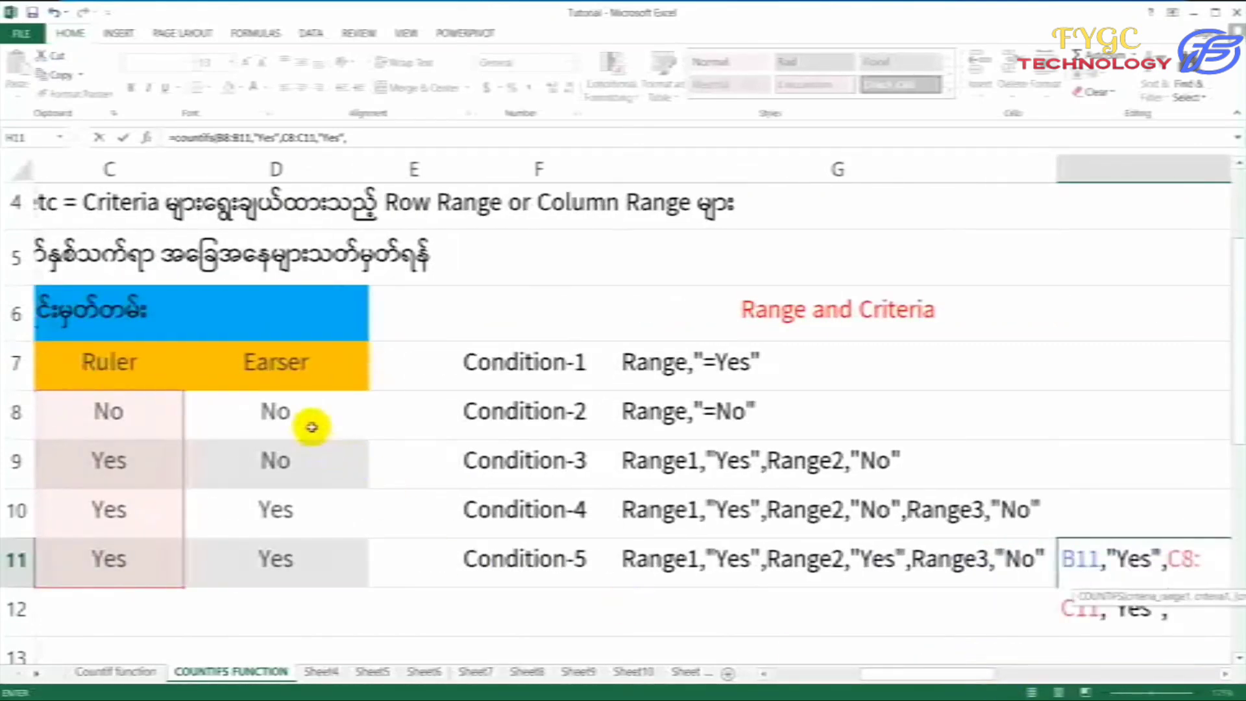
{"action": "left_click_drag", "start_coordinate": [314, 422], "coordinate": [328, 557]}
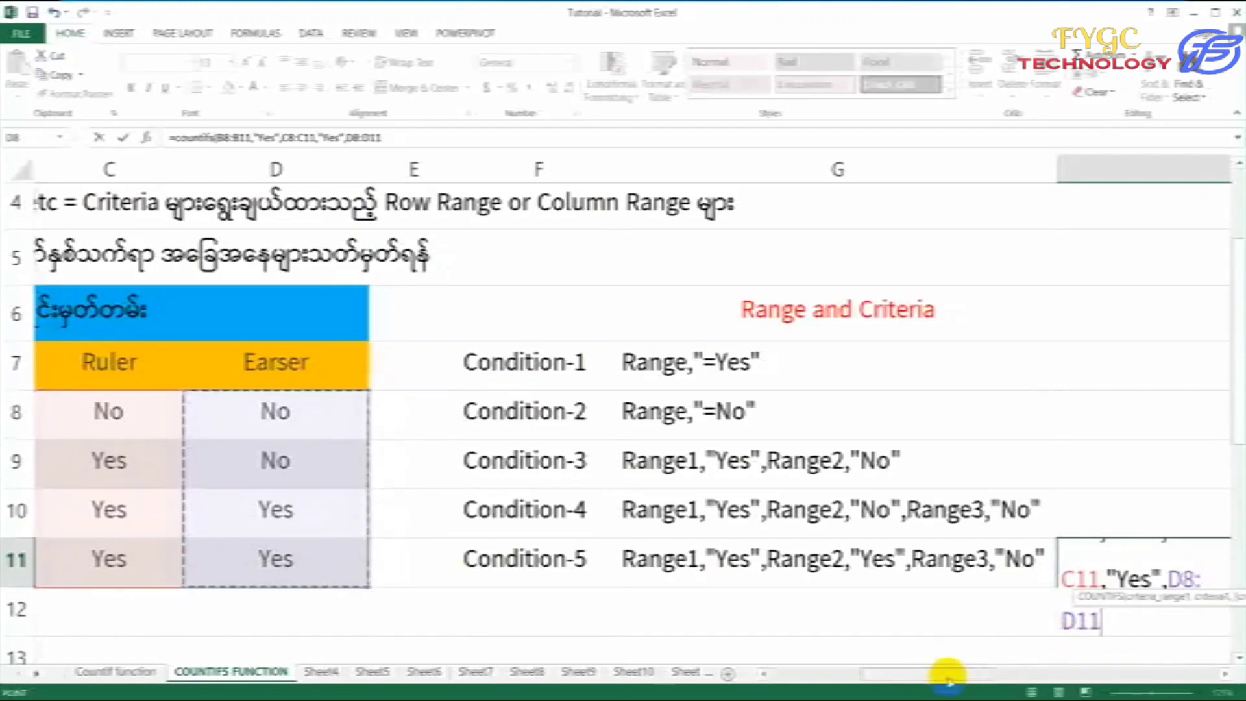
{"action": "left_click_drag", "start_coordinate": [938, 672], "coordinate": [1048, 655]}
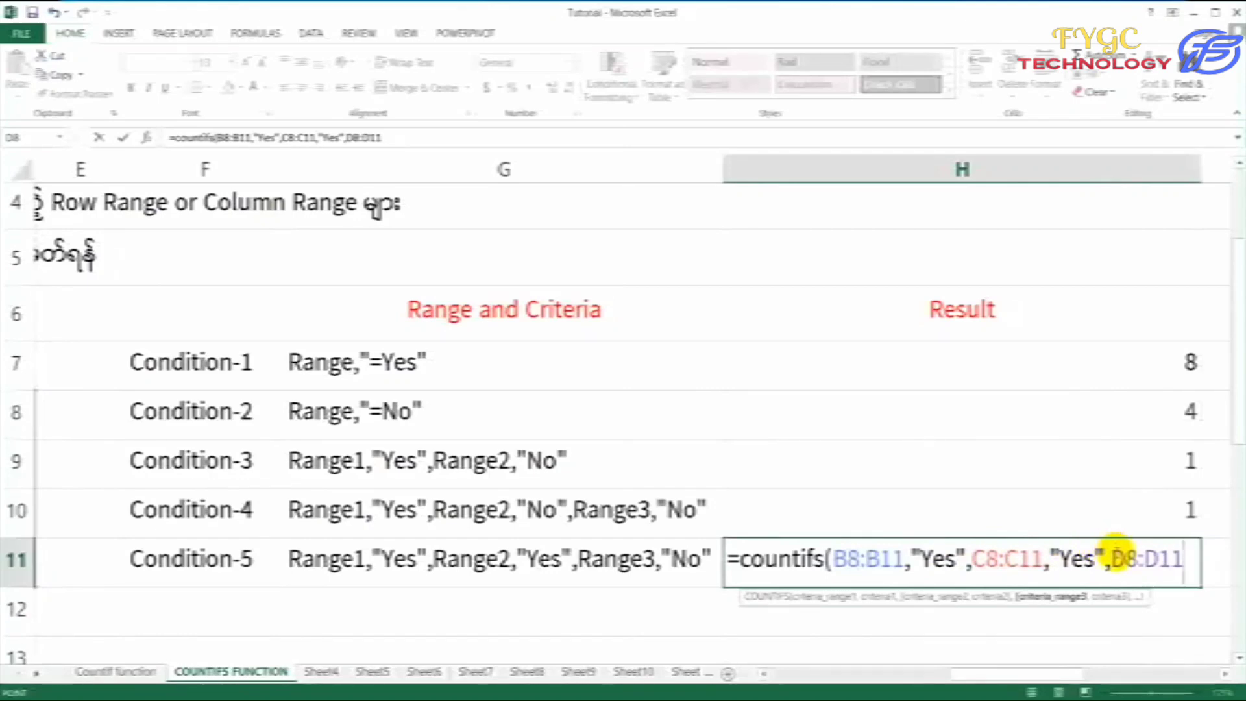
{"action": "type", "text": ",\"N"}
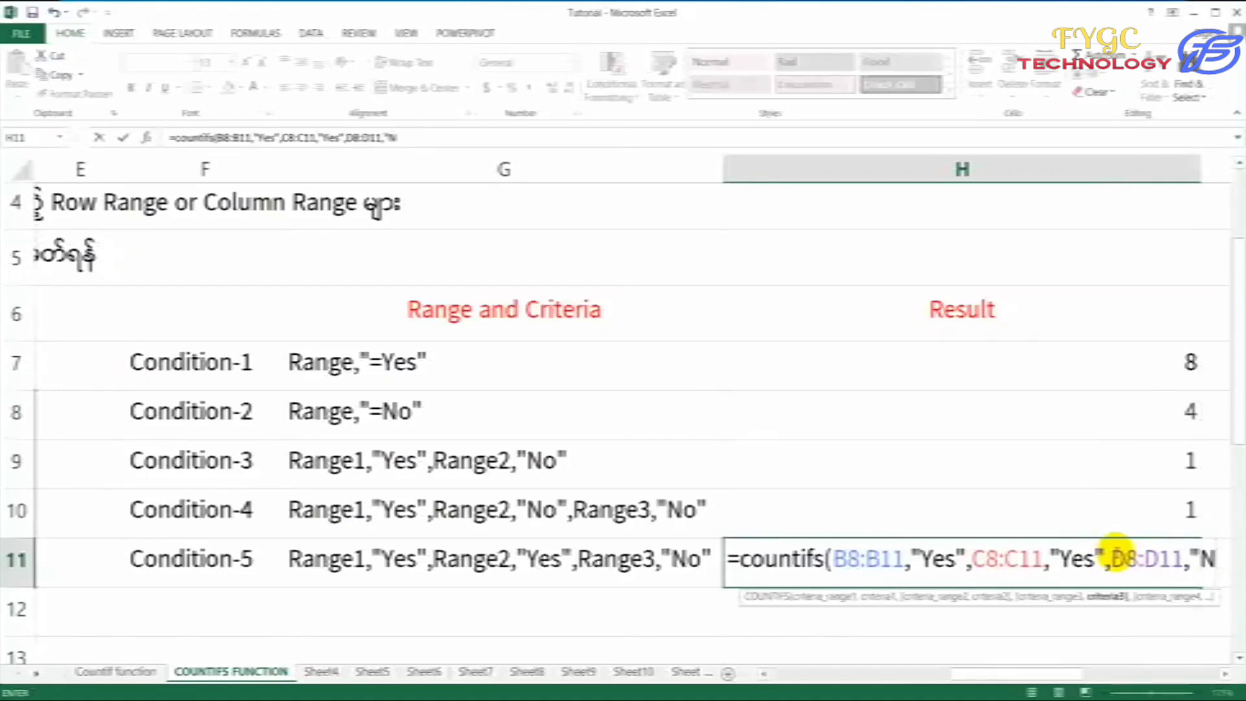
{"action": "type", "text": "o\")"}
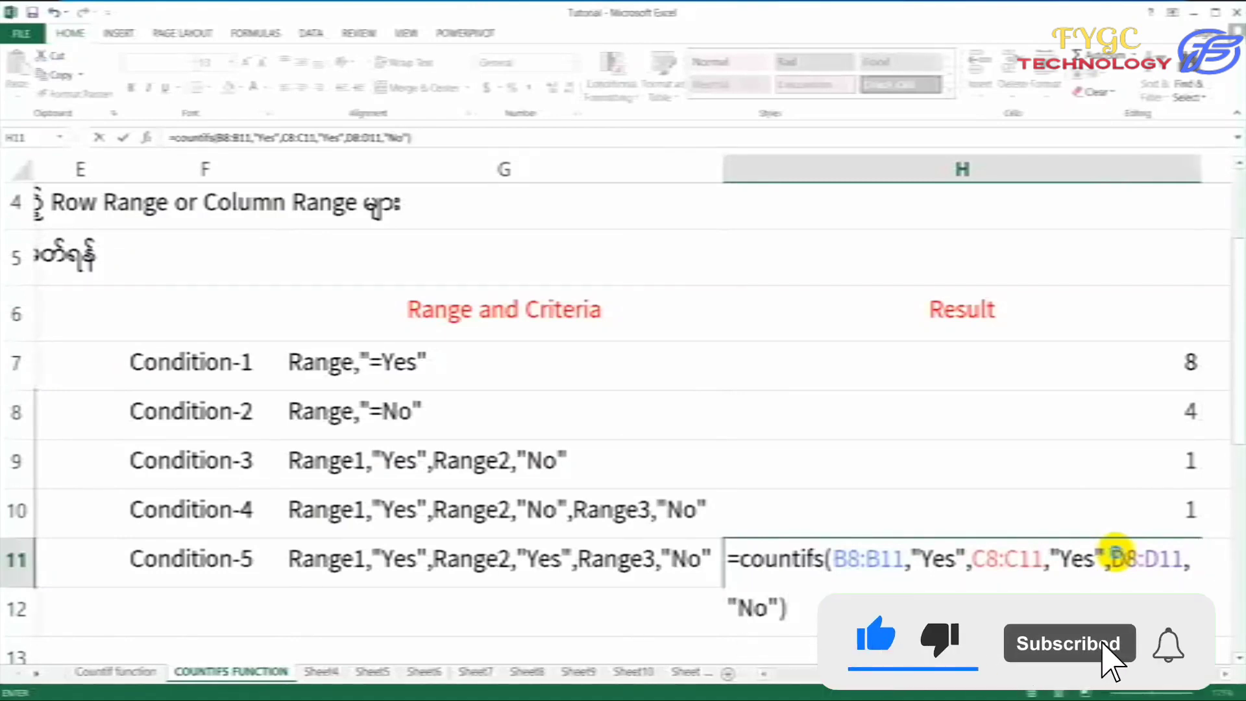
{"action": "key", "text": "Return"}
{"action": "left_click", "coordinate": [1112, 550]}
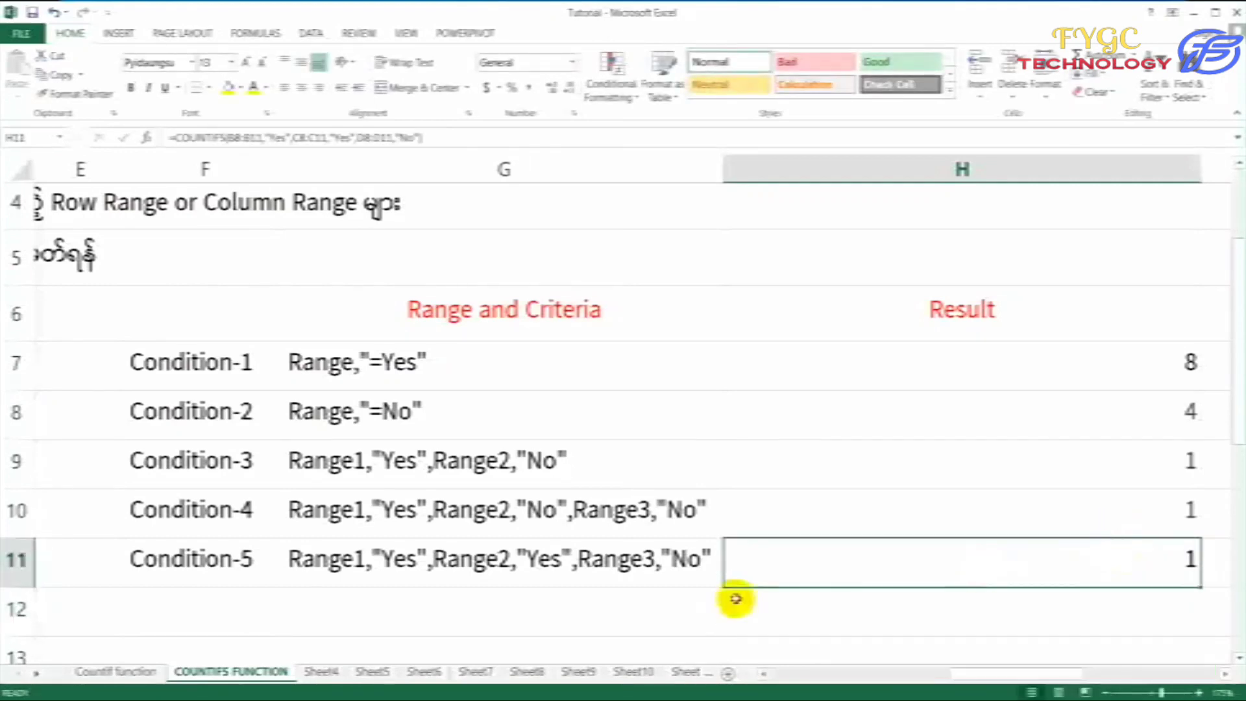
{"action": "left_click_drag", "start_coordinate": [1019, 662], "coordinate": [837, 673]}
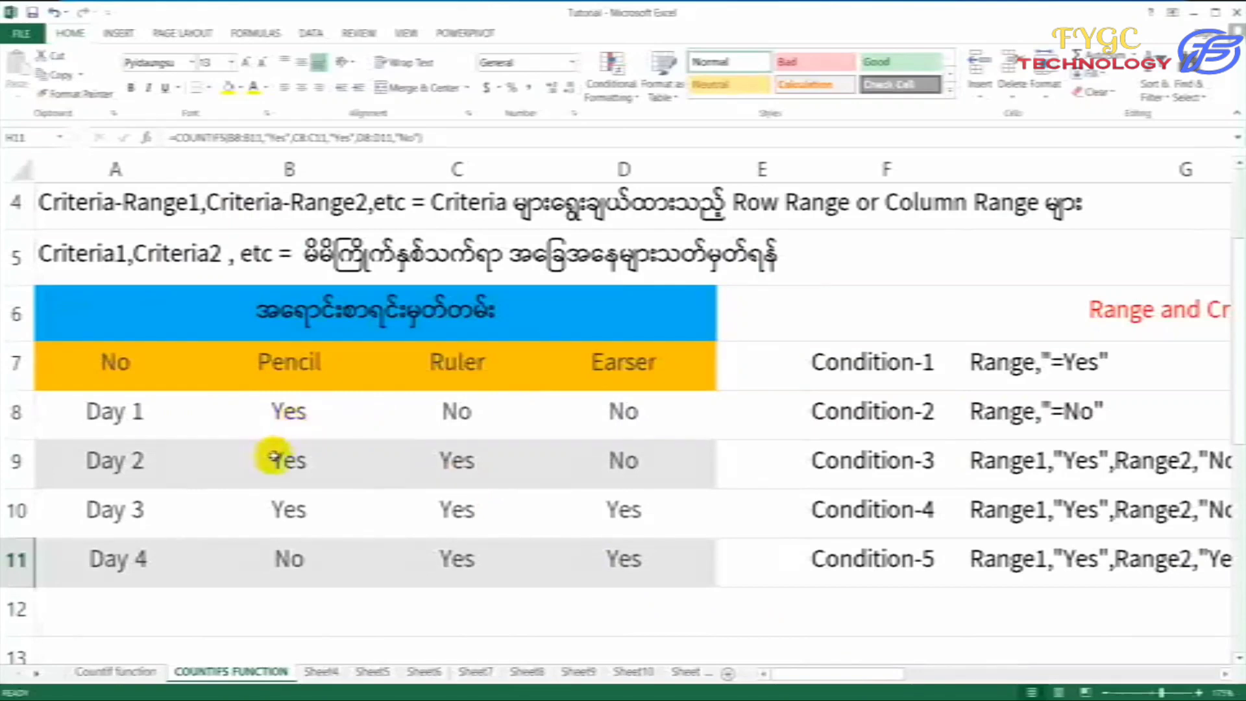
{"action": "left_click_drag", "start_coordinate": [278, 459], "coordinate": [562, 473]}
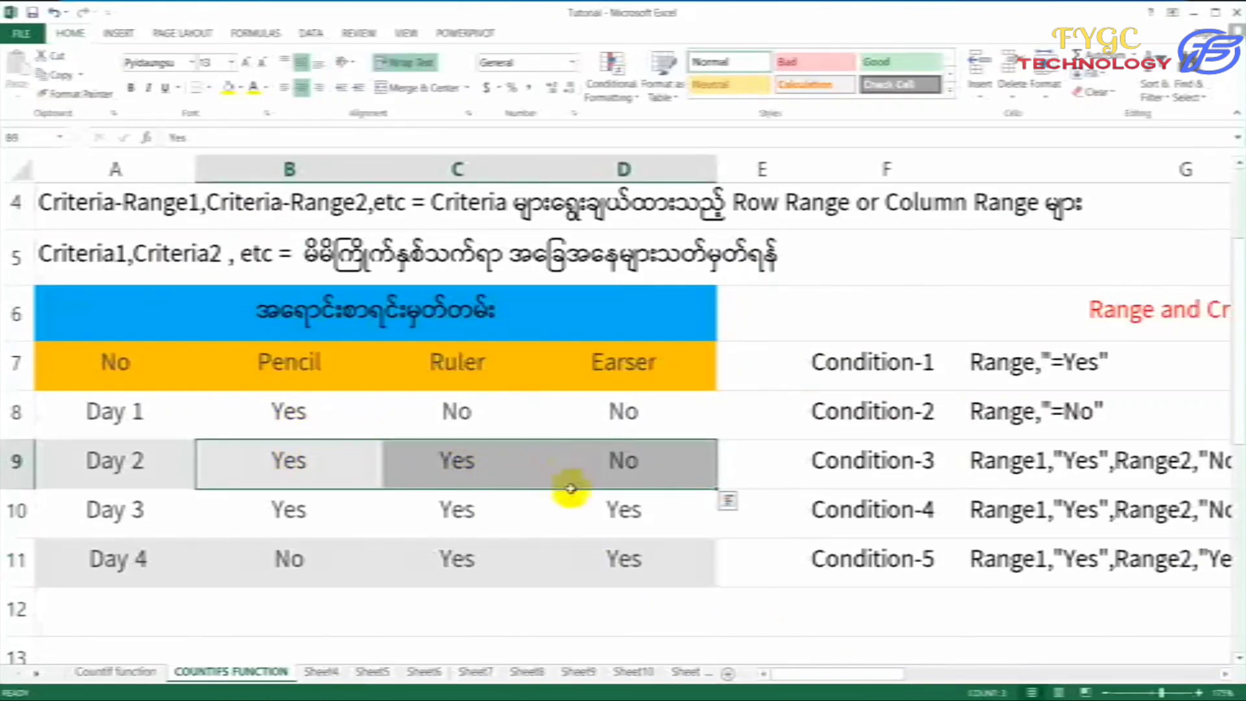
{"action": "left_click_drag", "start_coordinate": [856, 675], "coordinate": [1077, 658]}
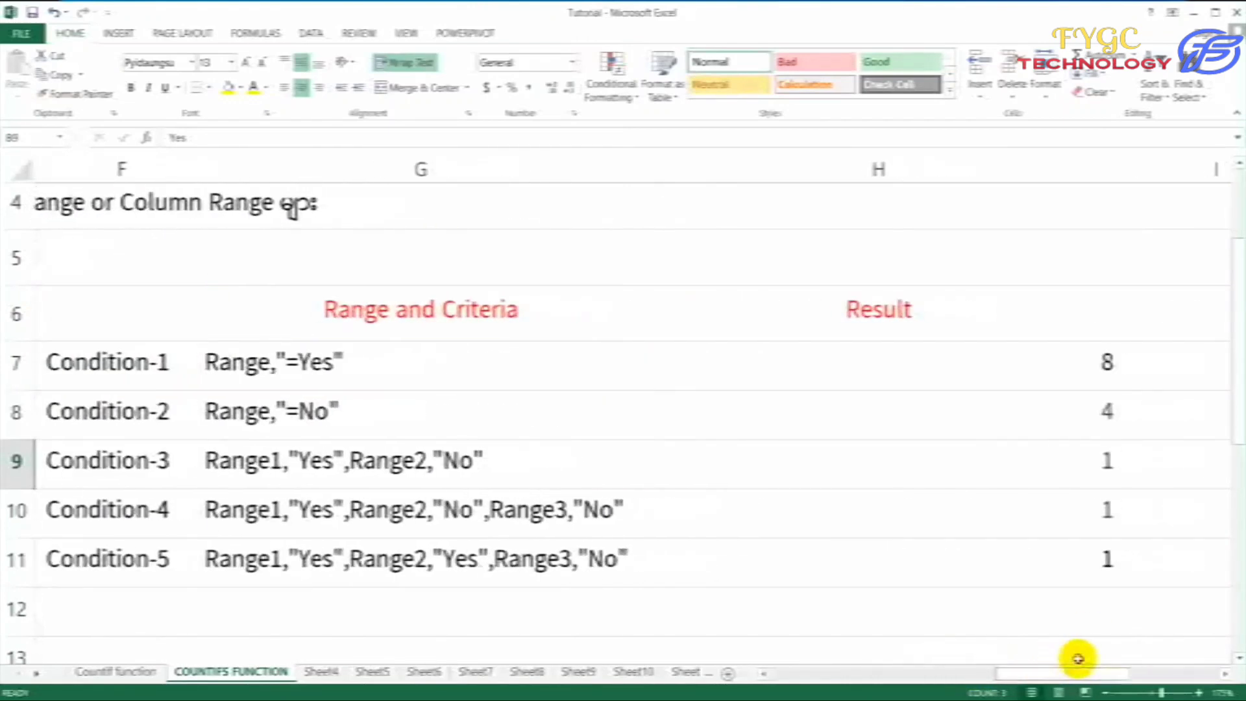
{"action": "left_click", "coordinate": [1015, 364]}
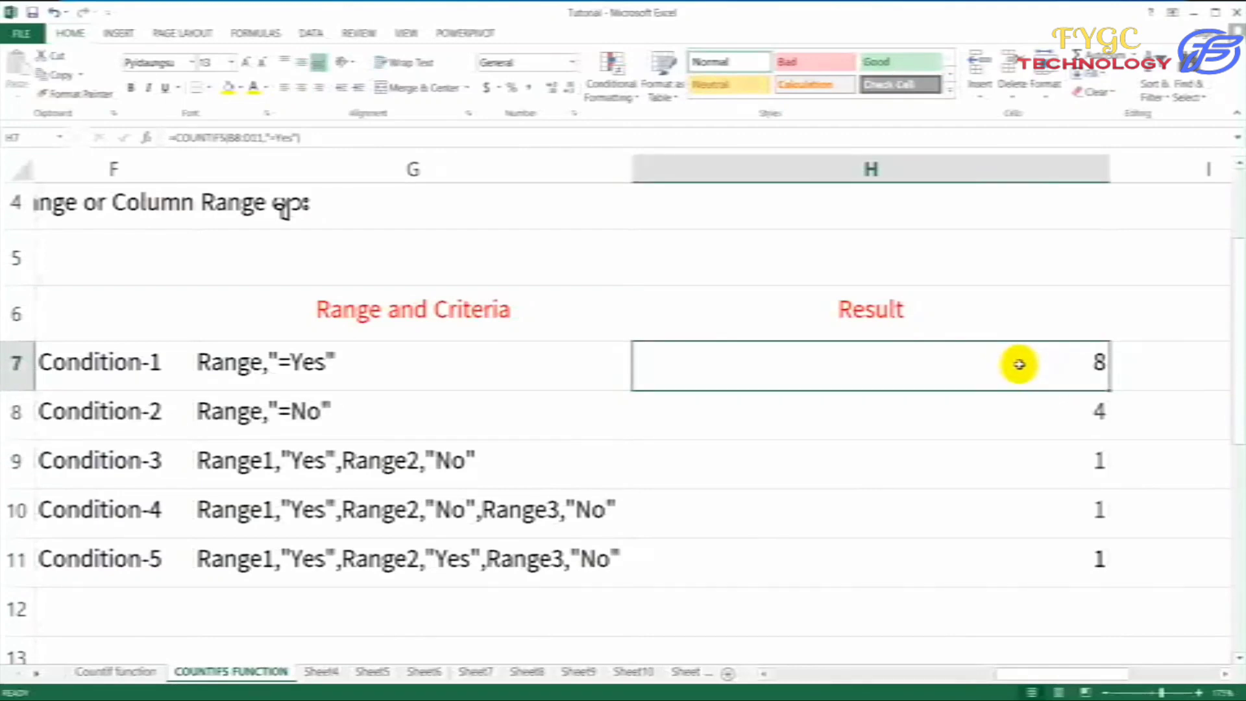
{"action": "left_click", "coordinate": [1020, 410]}
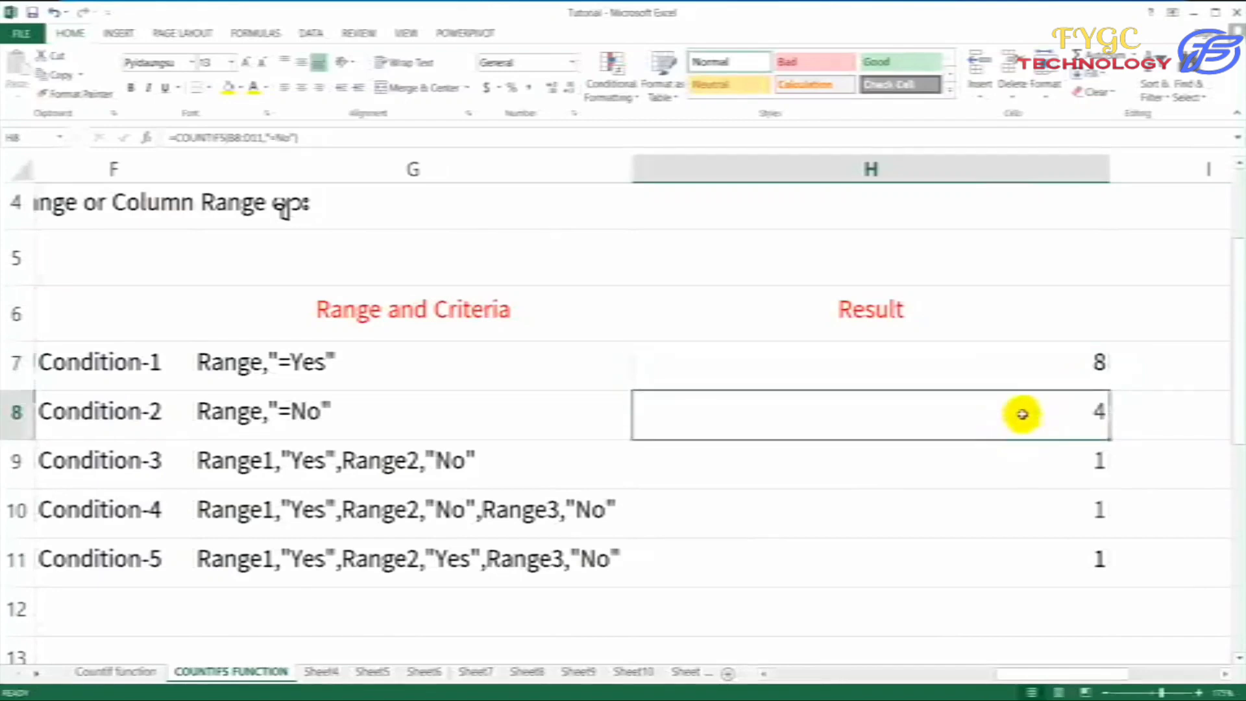
{"action": "left_click", "coordinate": [1023, 370]}
{"action": "left_click", "coordinate": [1022, 419]}
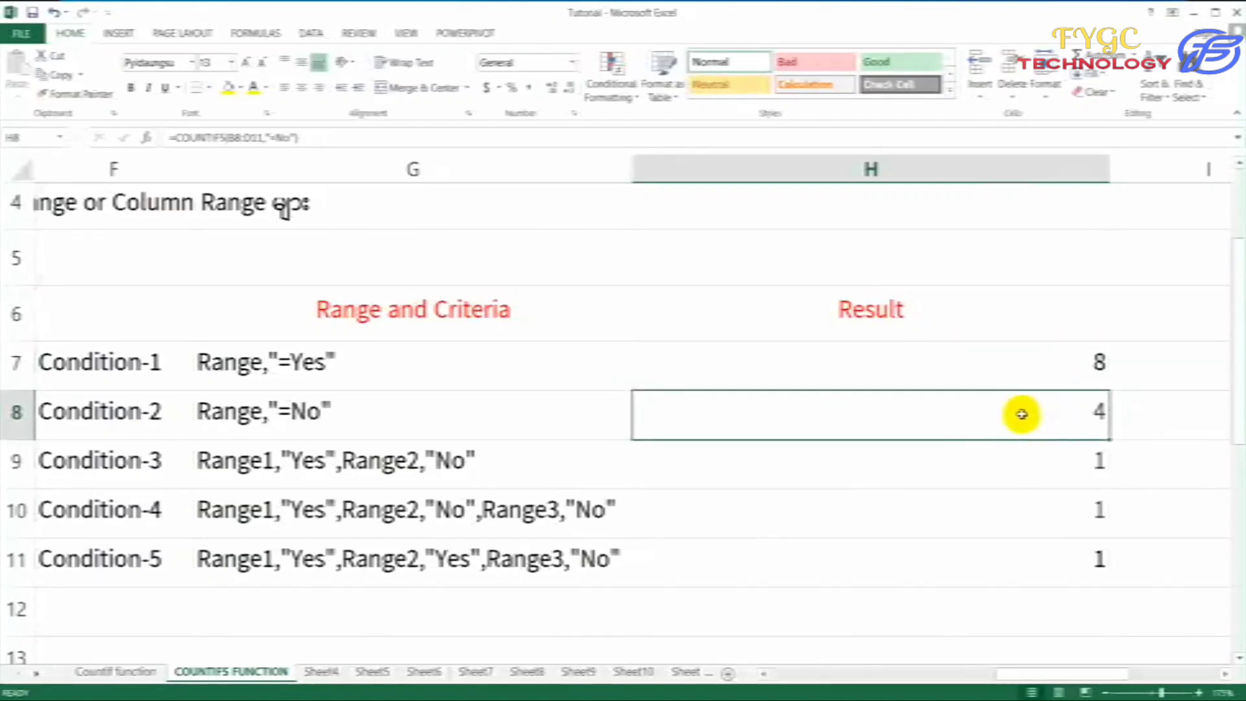
{"action": "left_click", "coordinate": [1018, 376]}
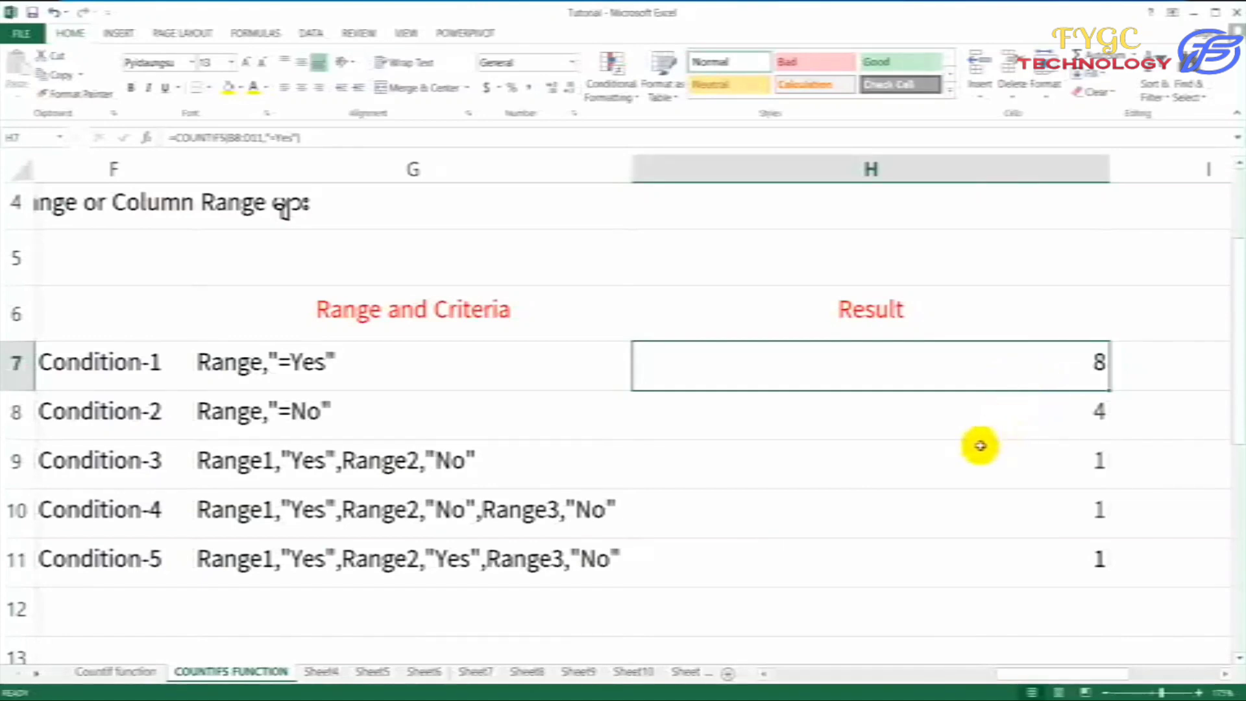
{"action": "left_click", "coordinate": [934, 469]}
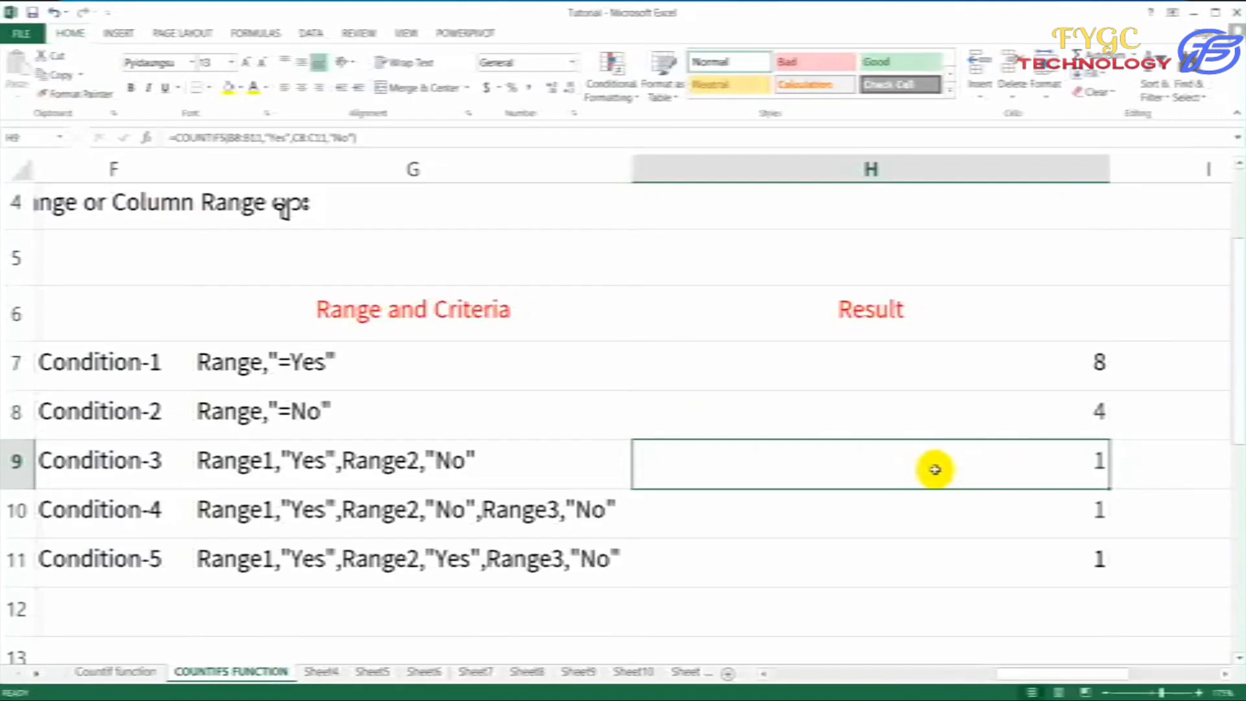
{"action": "left_click", "coordinate": [944, 516]}
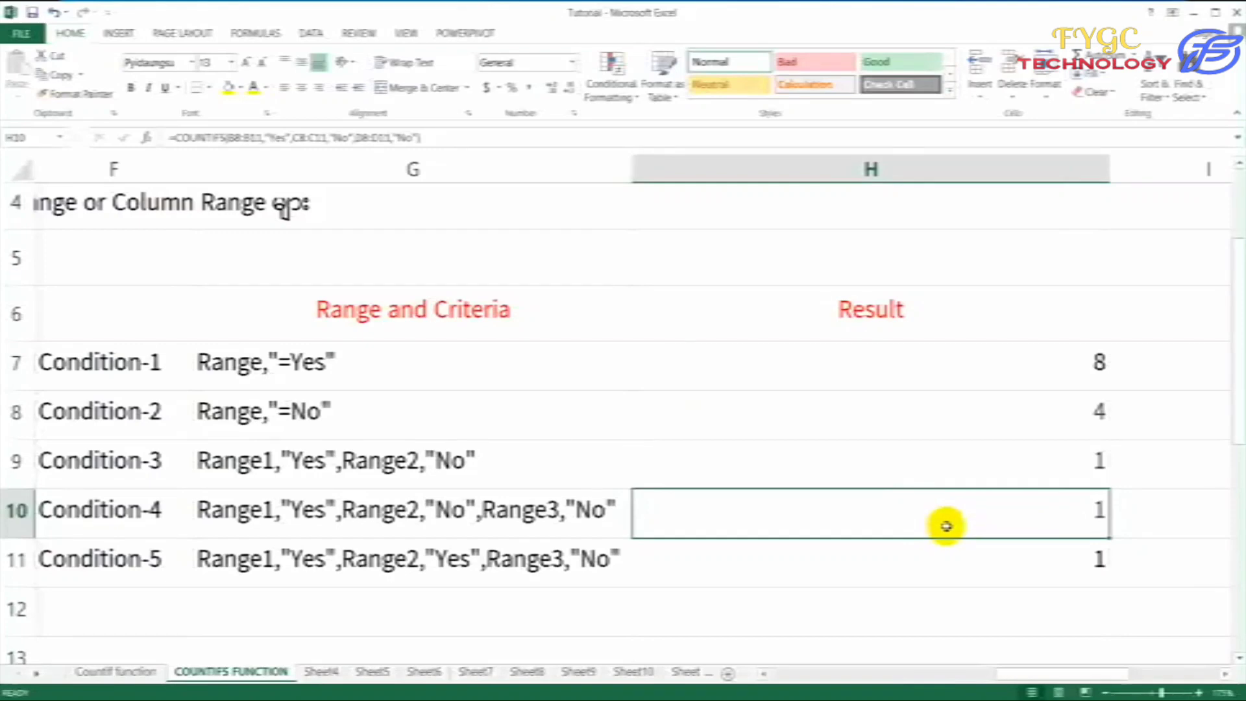
{"action": "left_click_drag", "start_coordinate": [1045, 673], "coordinate": [815, 656]}
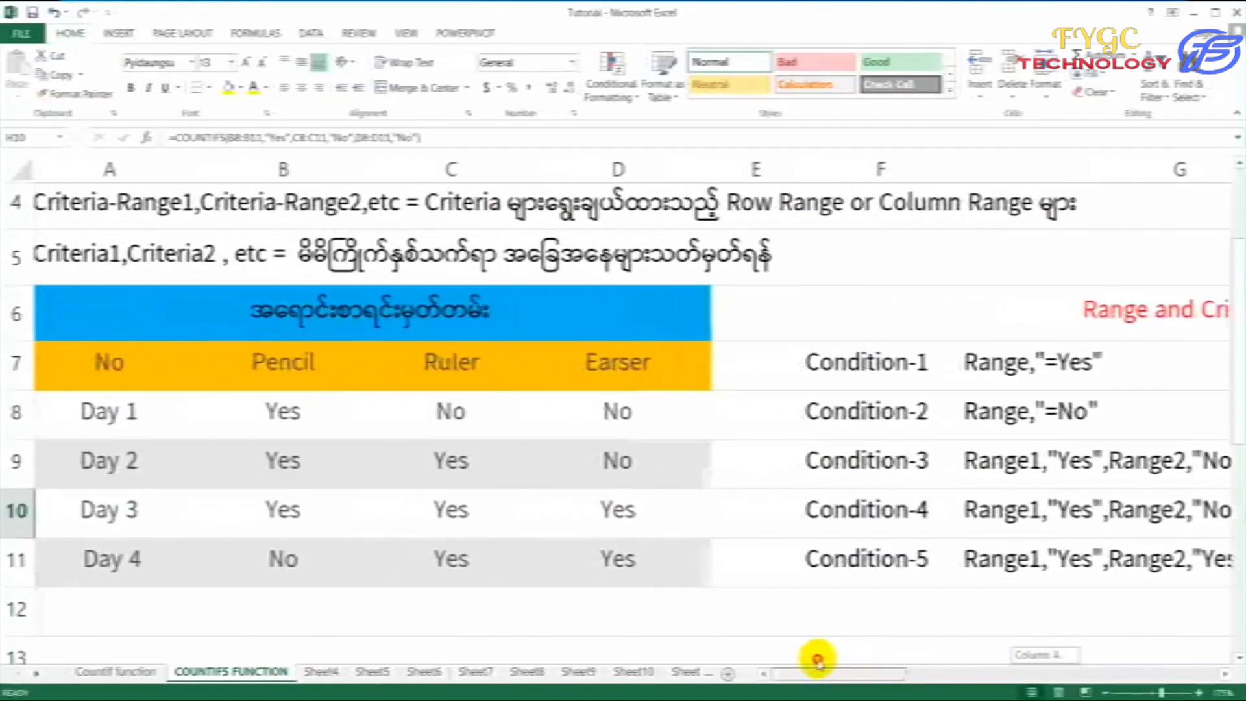
{"action": "scroll", "coordinate": [742, 543], "scroll_direction": "up", "scroll_amount": 1}
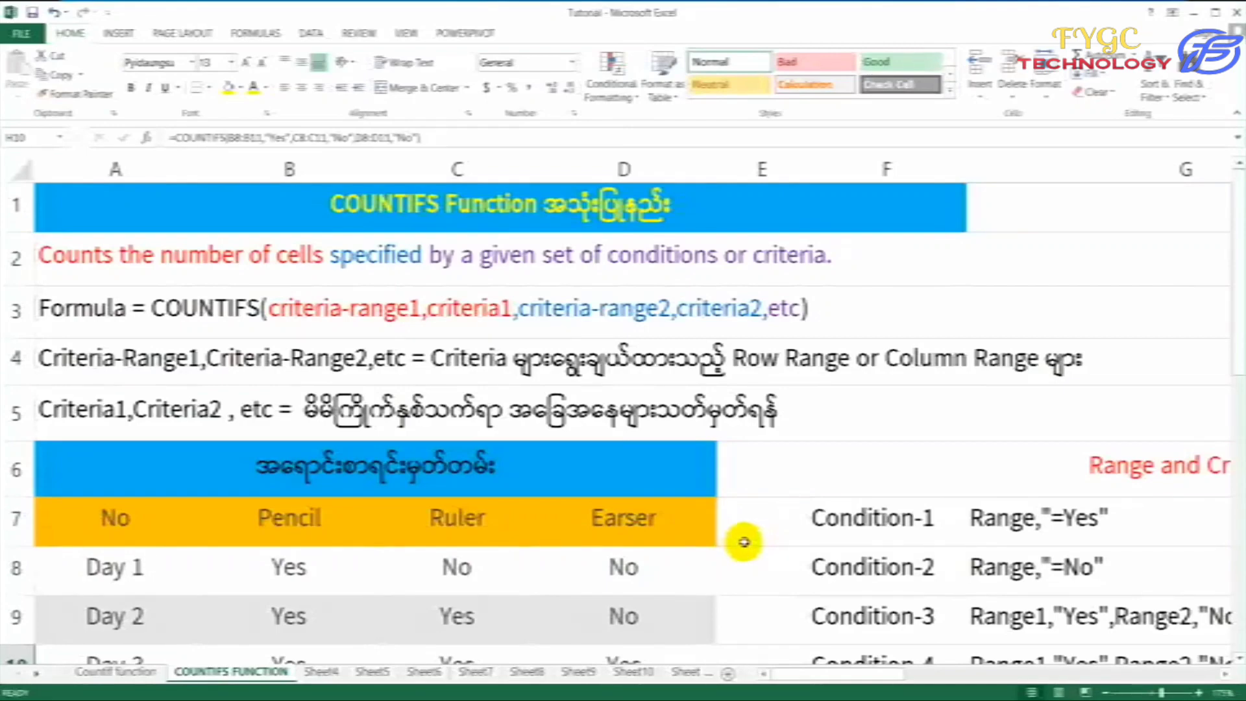
{"action": "scroll", "coordinate": [745, 540], "scroll_direction": "down", "scroll_amount": 3}
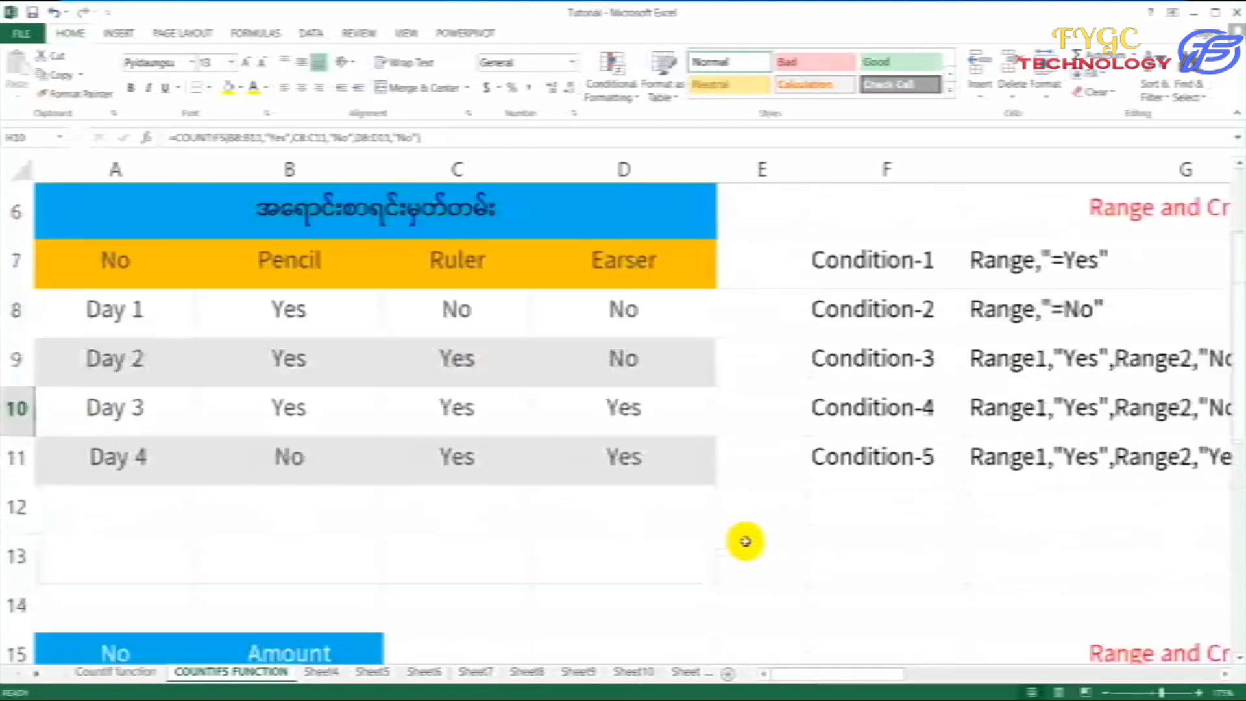
{"action": "scroll", "coordinate": [745, 540], "scroll_direction": "down", "scroll_amount": 1}
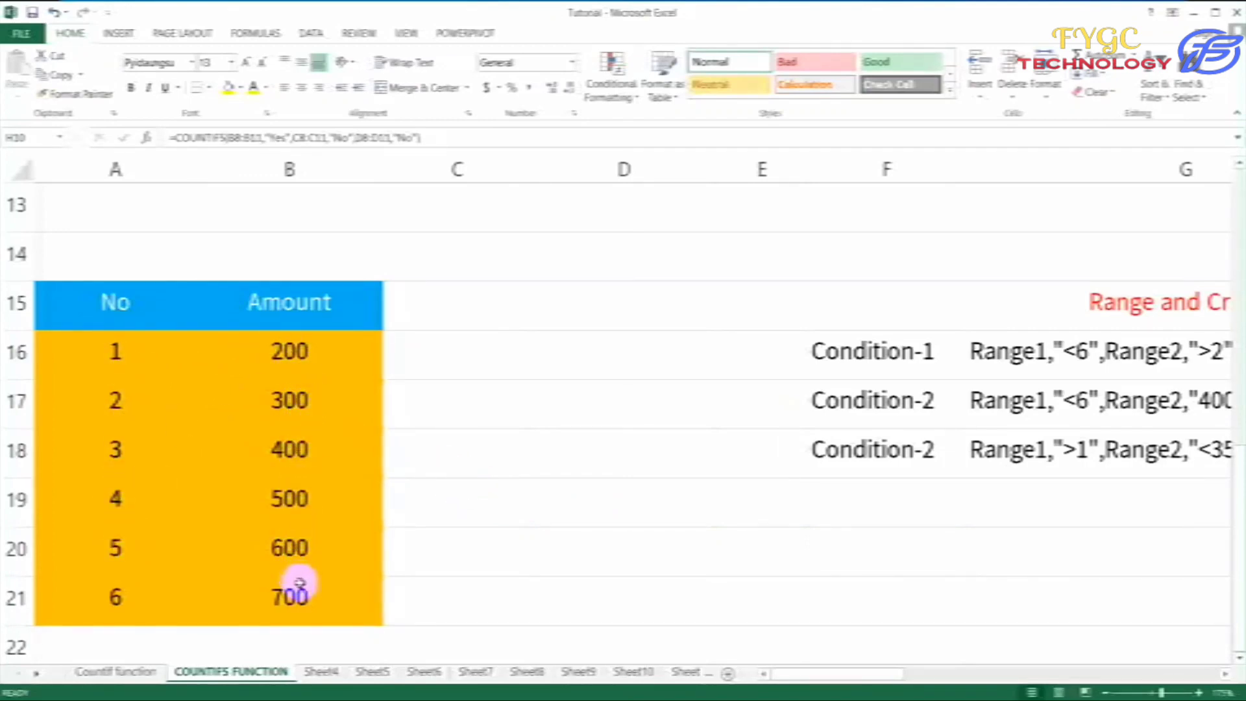
{"action": "mouse_move", "coordinate": [868, 675]}
{"action": "left_mouse_down"}
{"action": "mouse_move", "coordinate": [1018, 672]}
{"action": "mouse_move", "coordinate": [1007, 671]}
{"action": "left_mouse_up"}
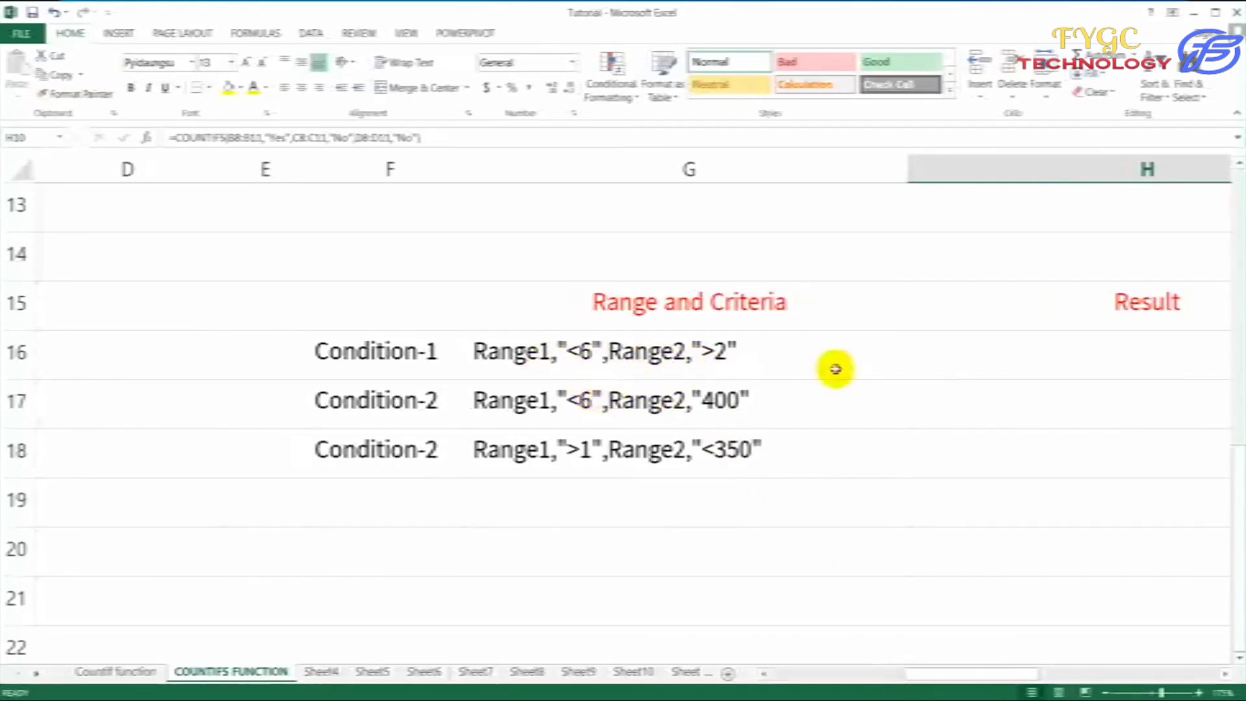
{"action": "left_click", "coordinate": [946, 355]}
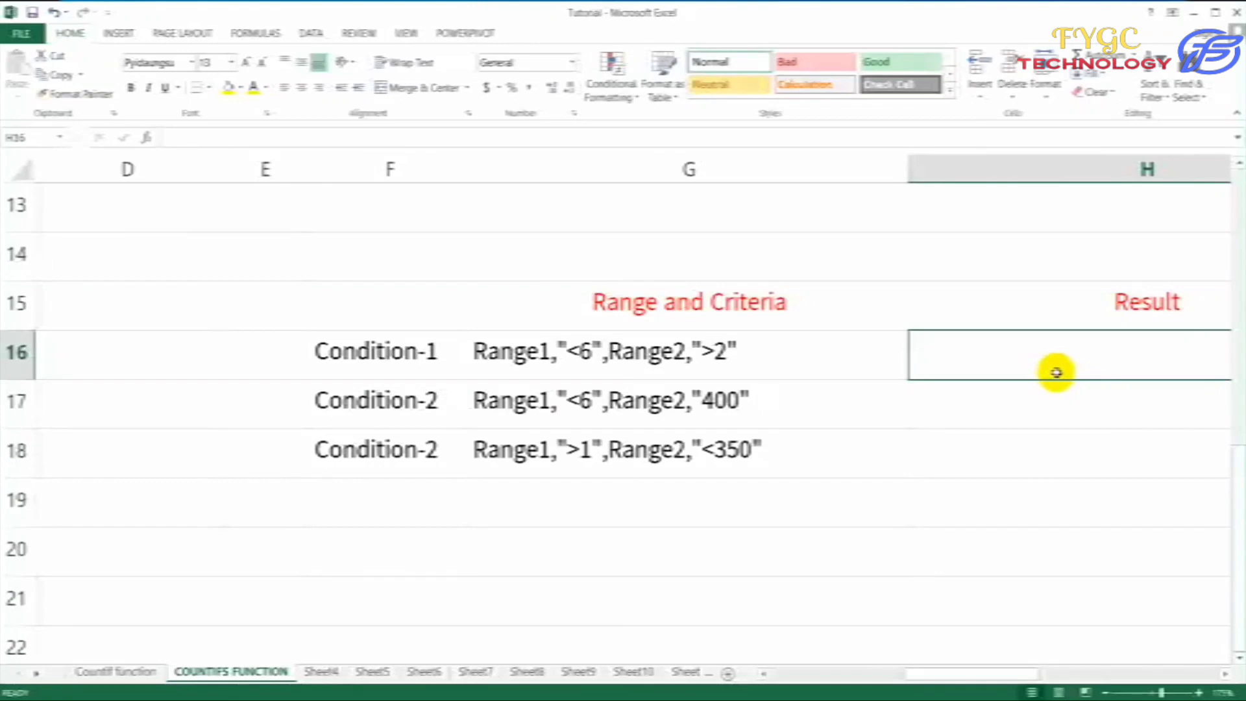
Start H16's COUNTIFS with range A16:A21 and the criterion "<6".
{"action": "type", "text": "="}
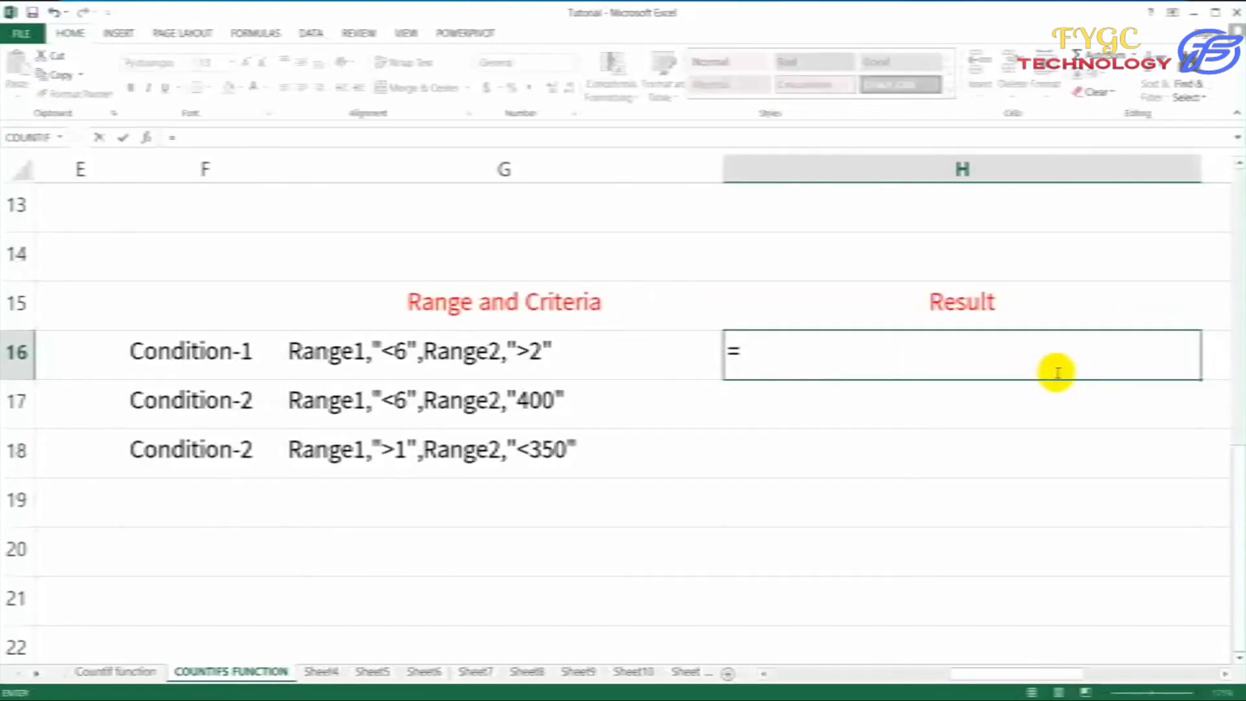
{"action": "type", "text": "cou"}
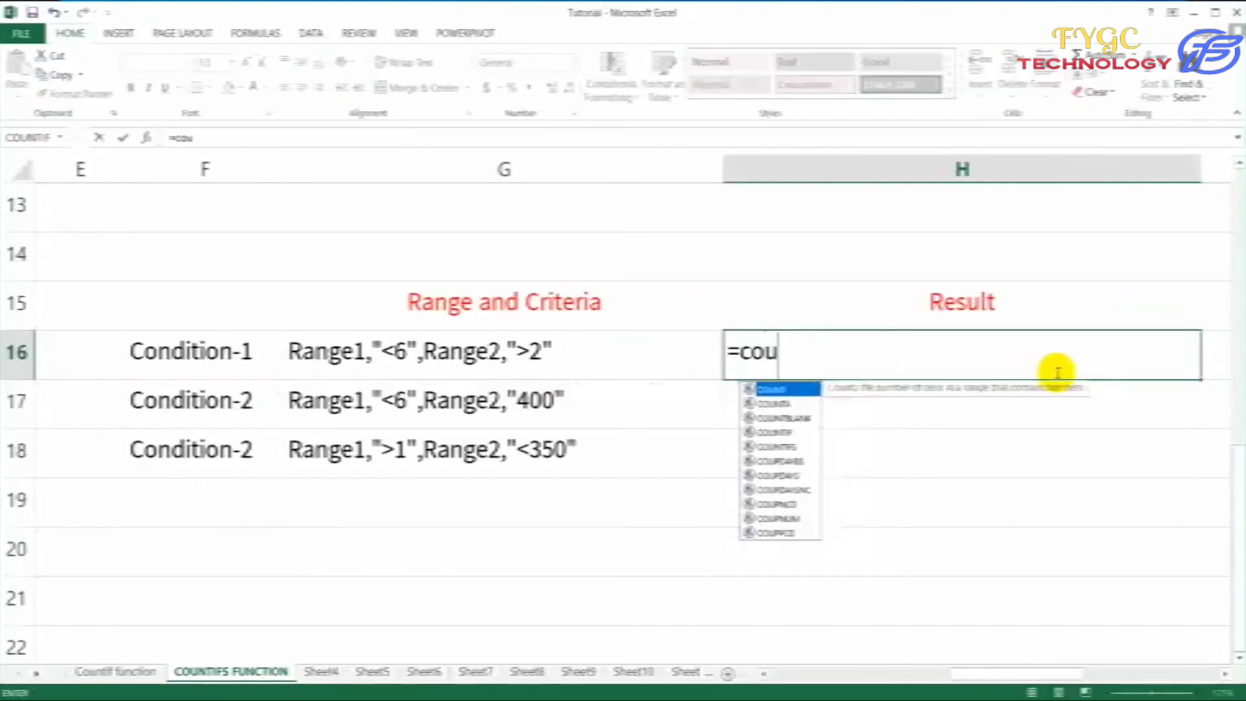
{"action": "type", "text": "ntif"}
{"action": "key", "text": "BackSpace"}
{"action": "type", "text": "if"}
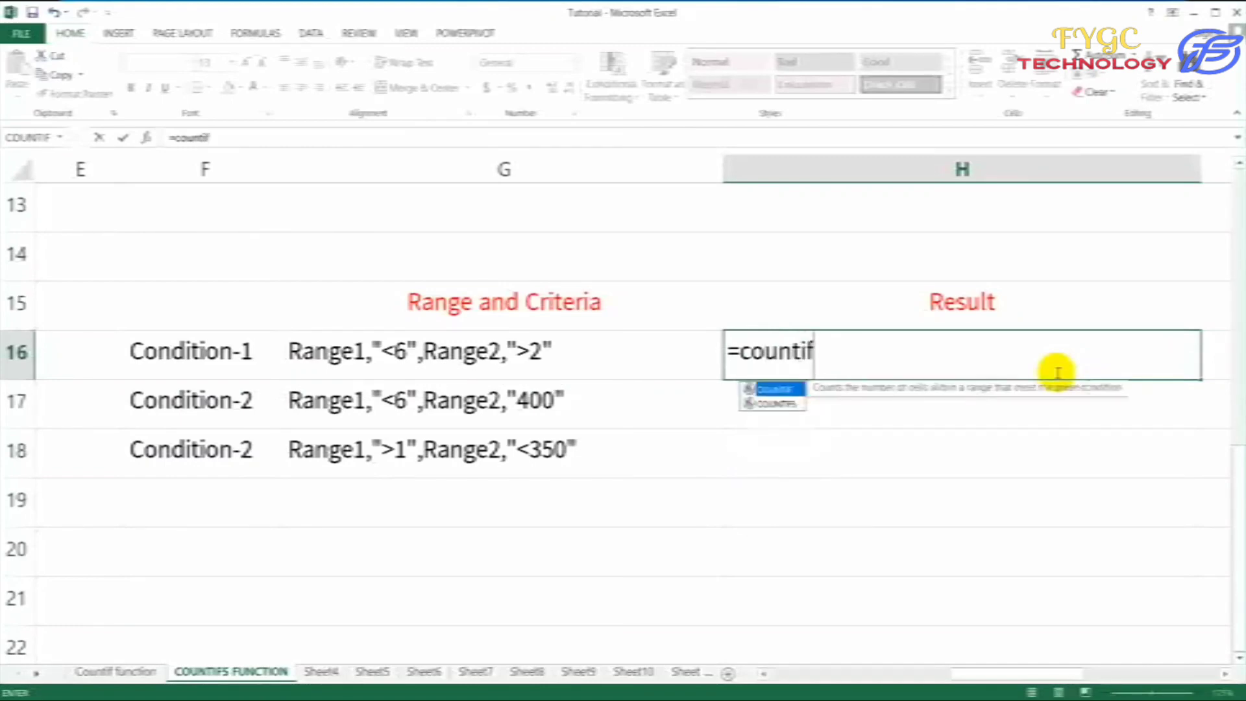
{"action": "type", "text": "s("}
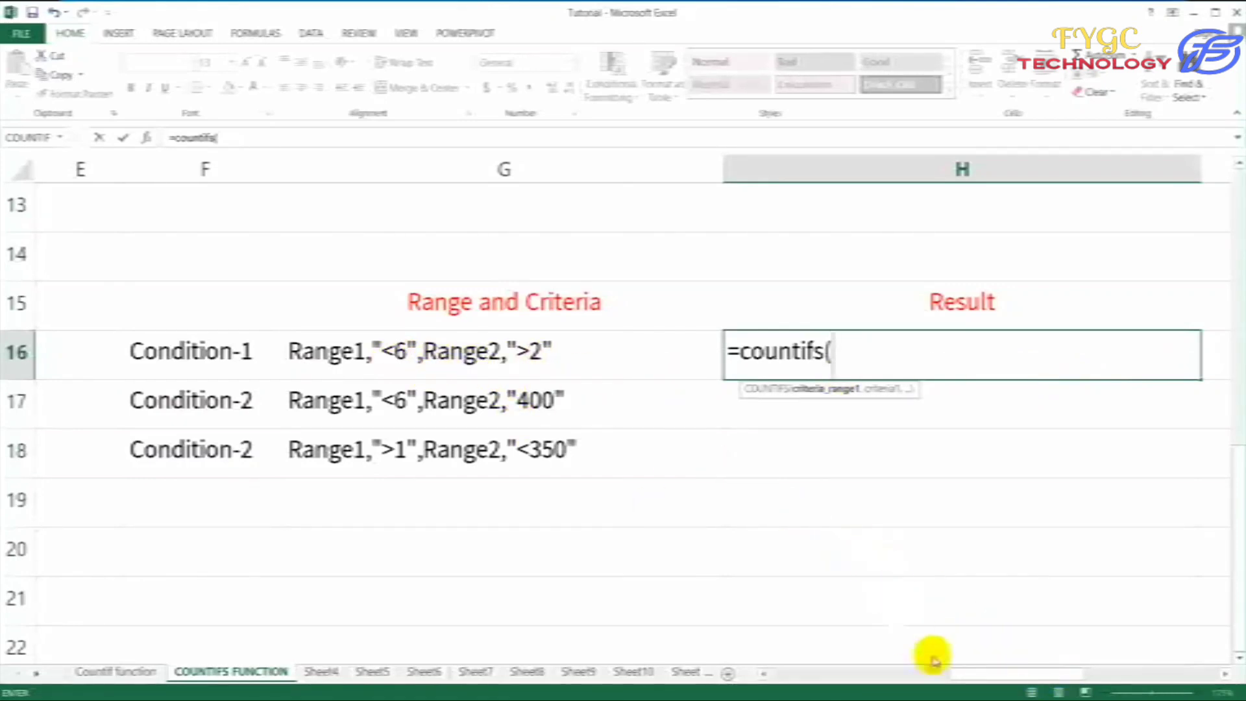
{"action": "left_click_drag", "start_coordinate": [995, 675], "coordinate": [759, 650]}
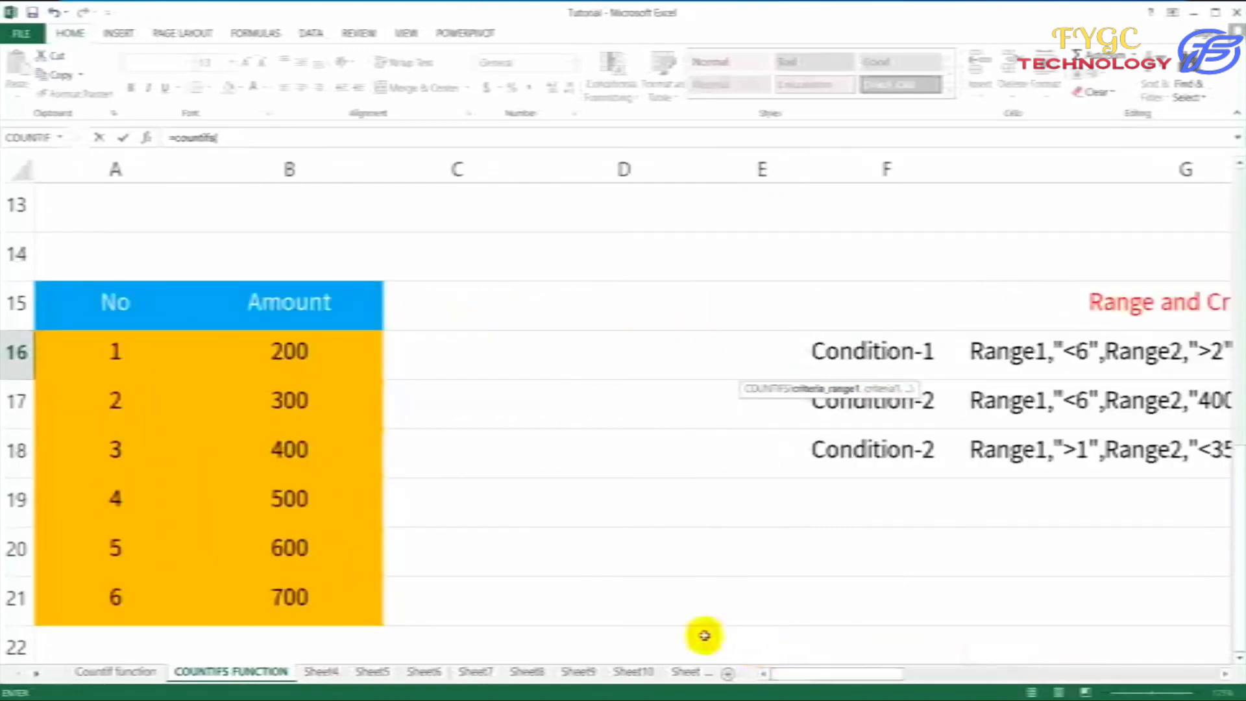
{"action": "left_click_drag", "start_coordinate": [135, 350], "coordinate": [142, 592]}
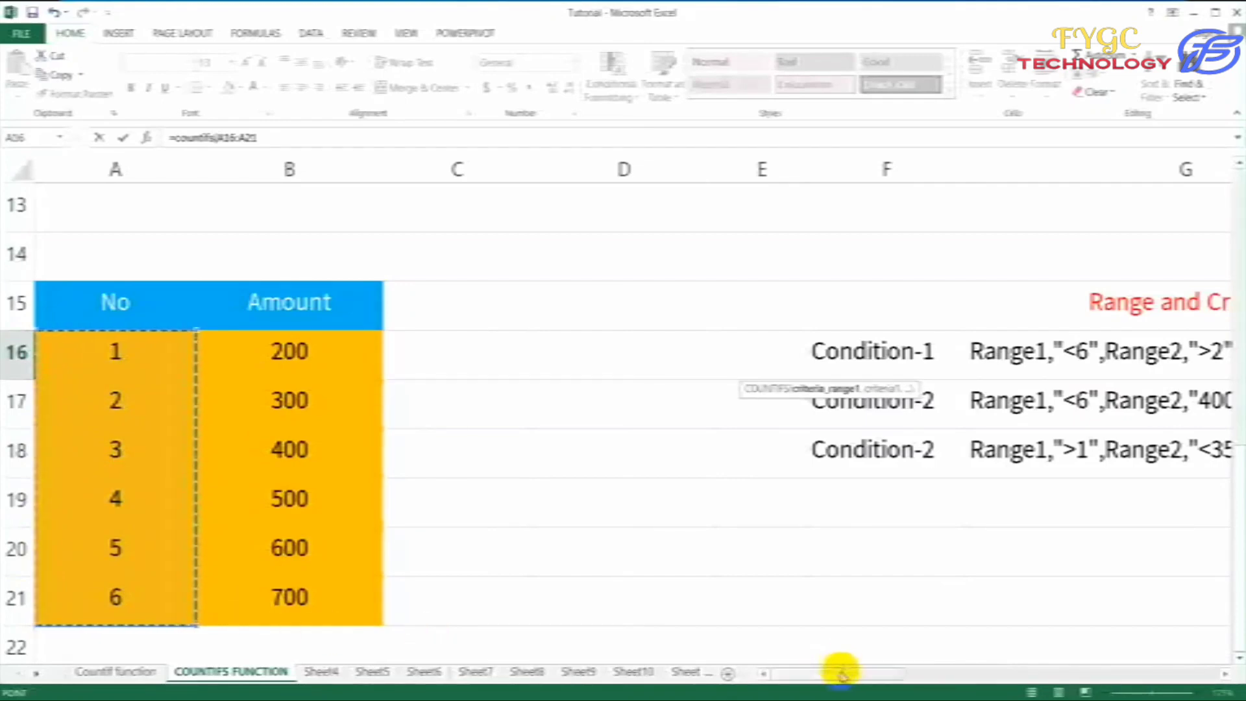
{"action": "left_click_drag", "start_coordinate": [837, 671], "coordinate": [1029, 668]}
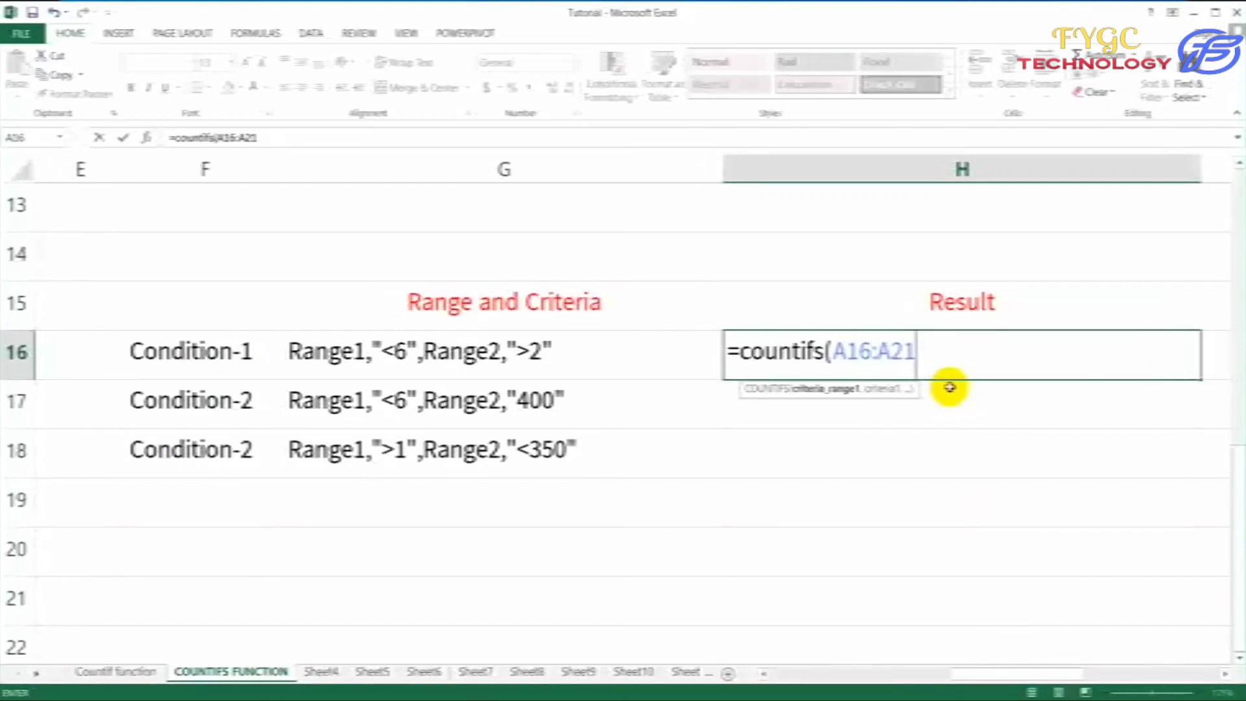
{"action": "type", "text": ",\"<"}
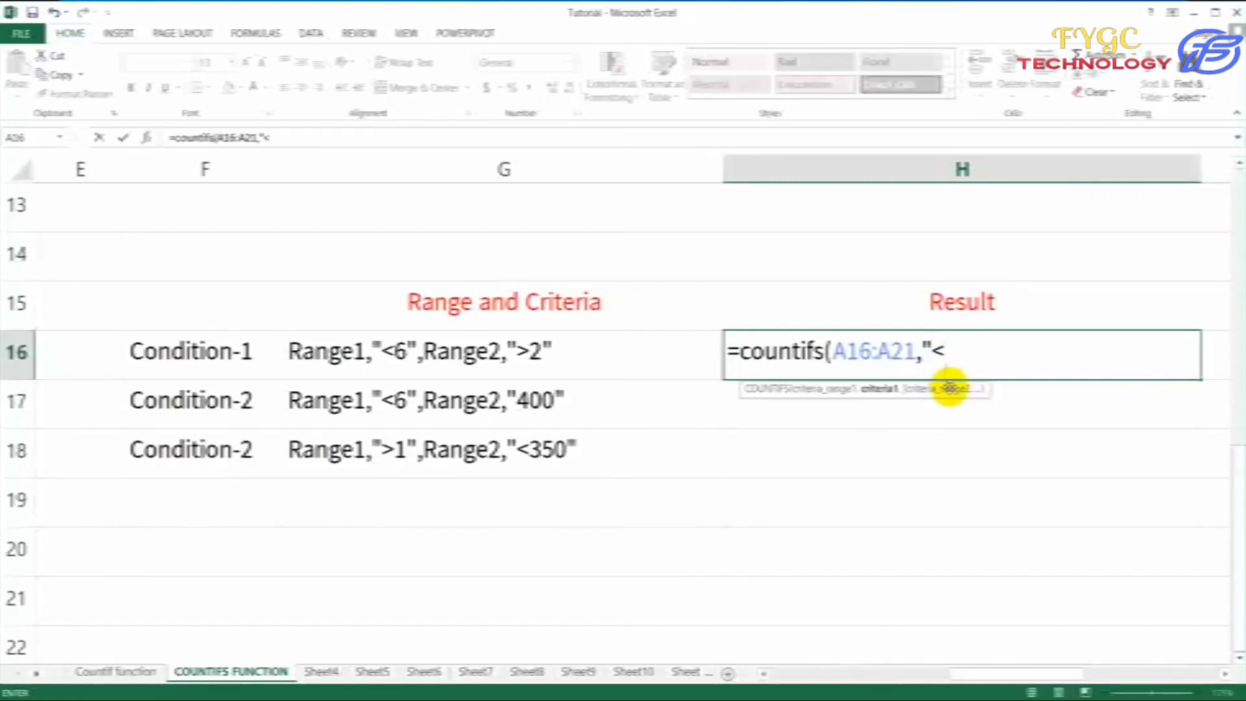
{"action": "type", "text": "6\","}
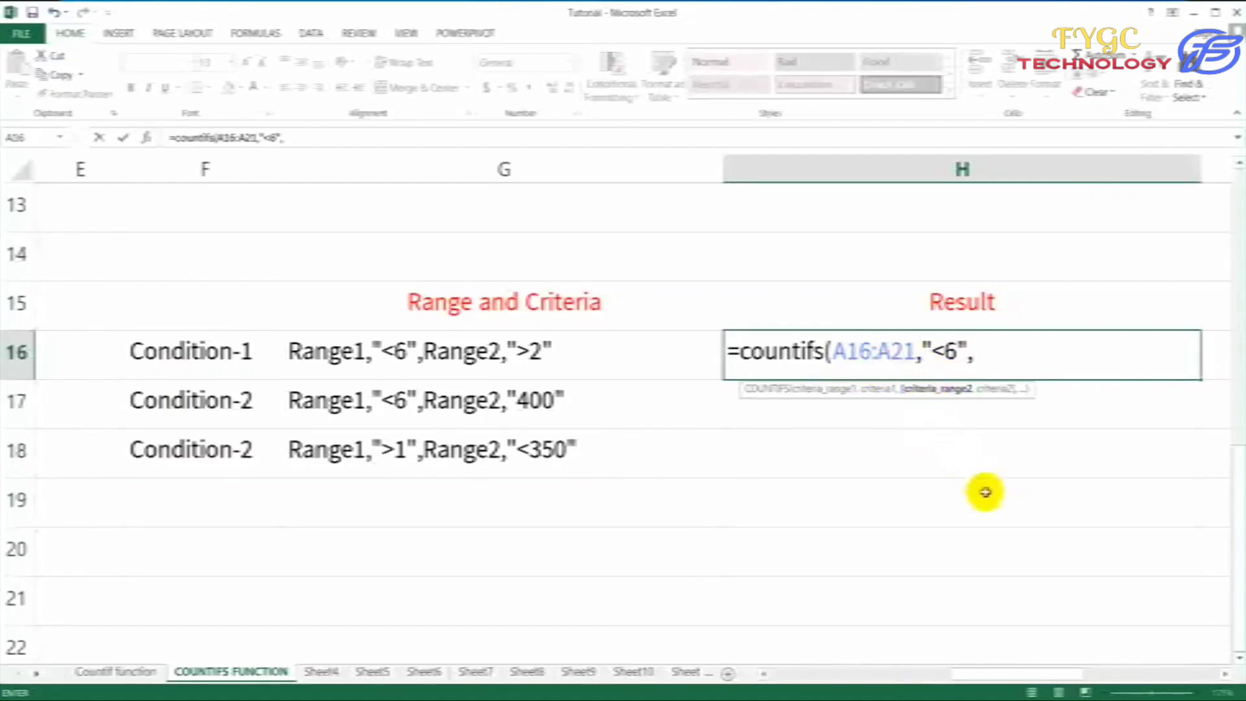
Add A16:A21 with ">2" as the second condition in H16, returning 3.
{"action": "left_click", "coordinate": [1003, 676]}
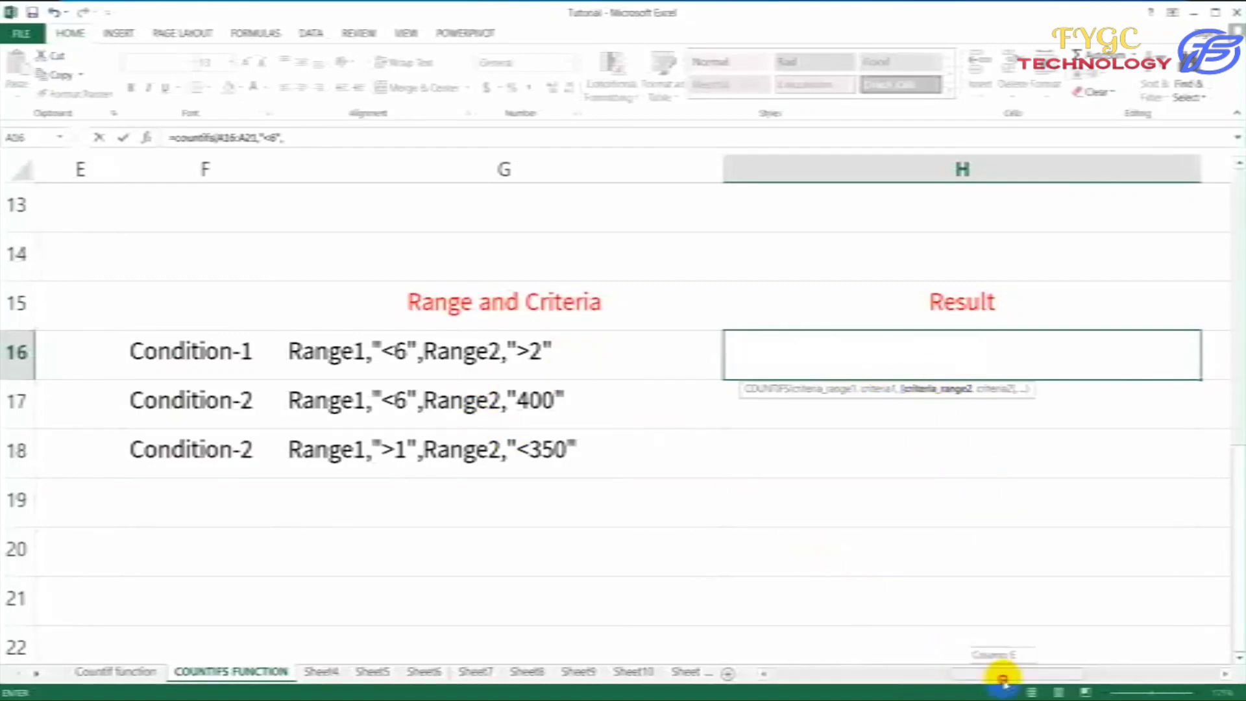
{"action": "left_click_drag", "start_coordinate": [1003, 676], "coordinate": [787, 674]}
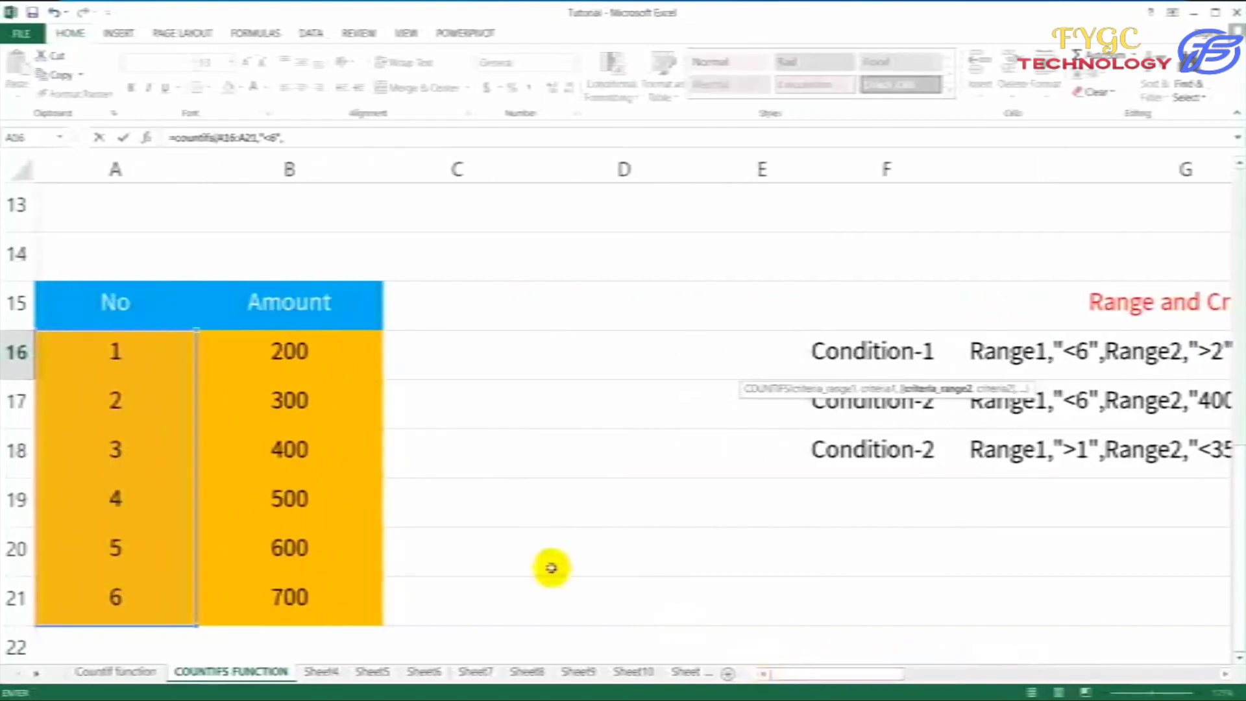
{"action": "left_click_drag", "start_coordinate": [145, 345], "coordinate": [146, 620]}
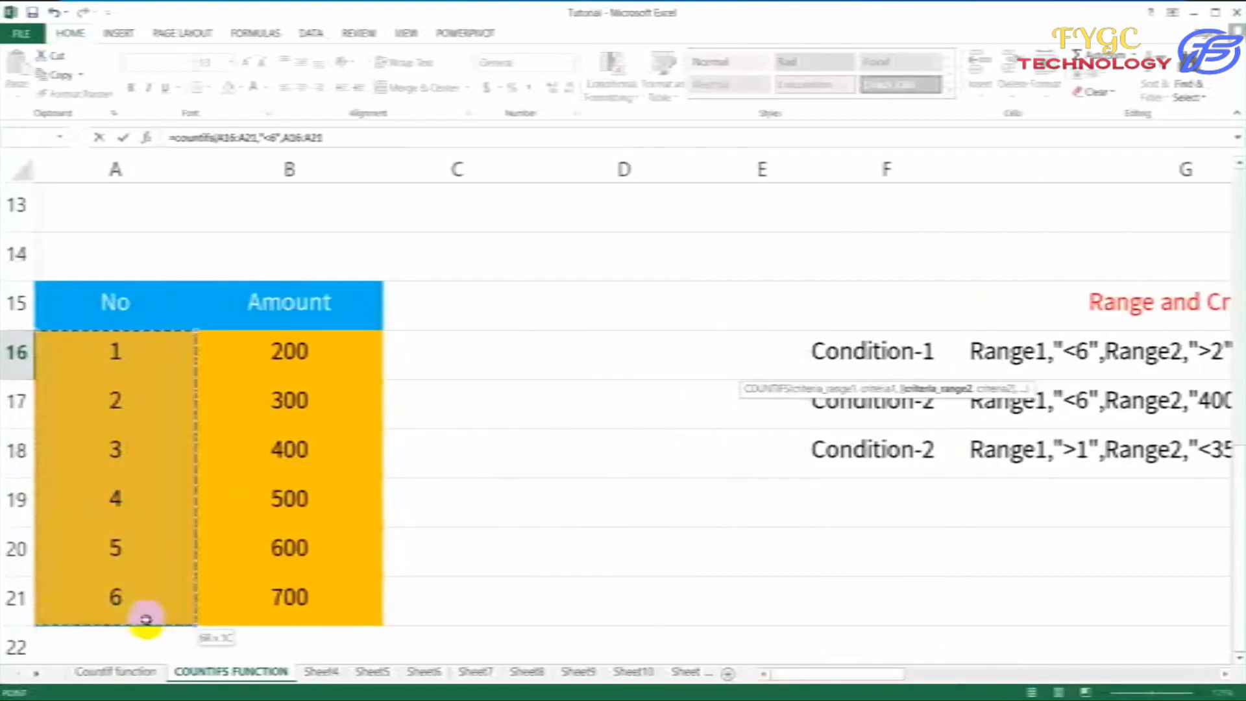
{"action": "left_click_drag", "start_coordinate": [815, 673], "coordinate": [990, 675]}
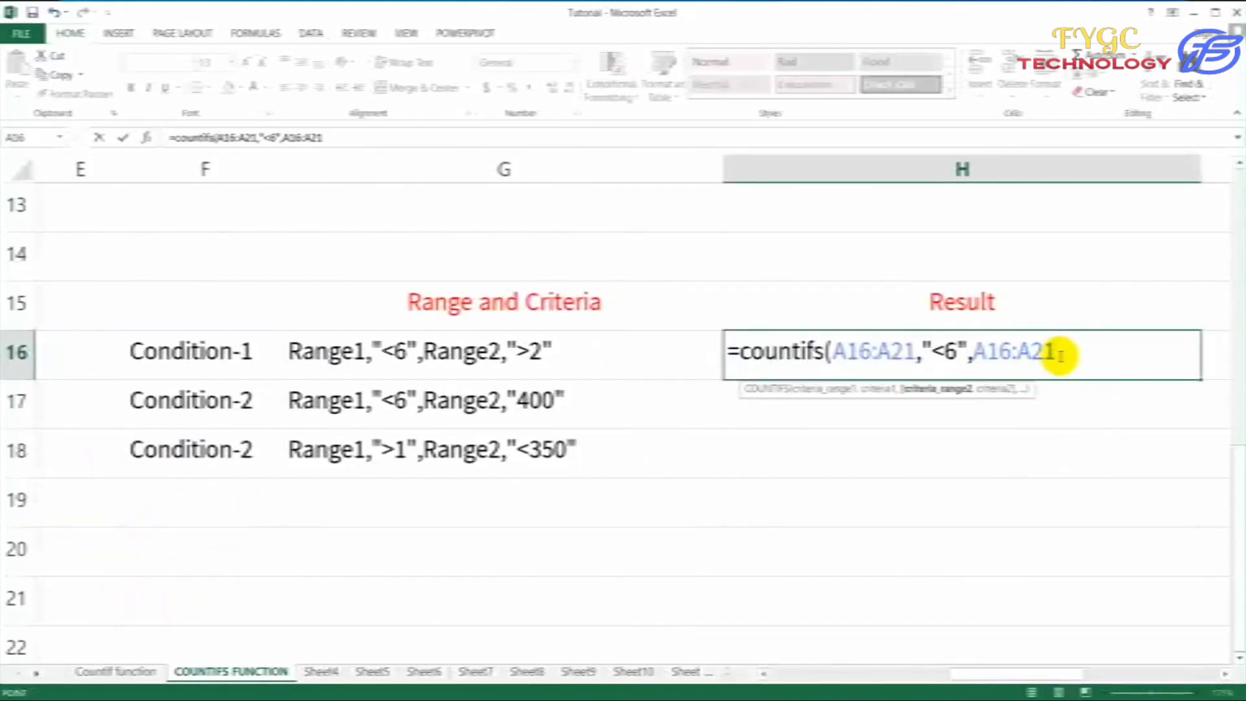
{"action": "type", "text": ",\">2"}
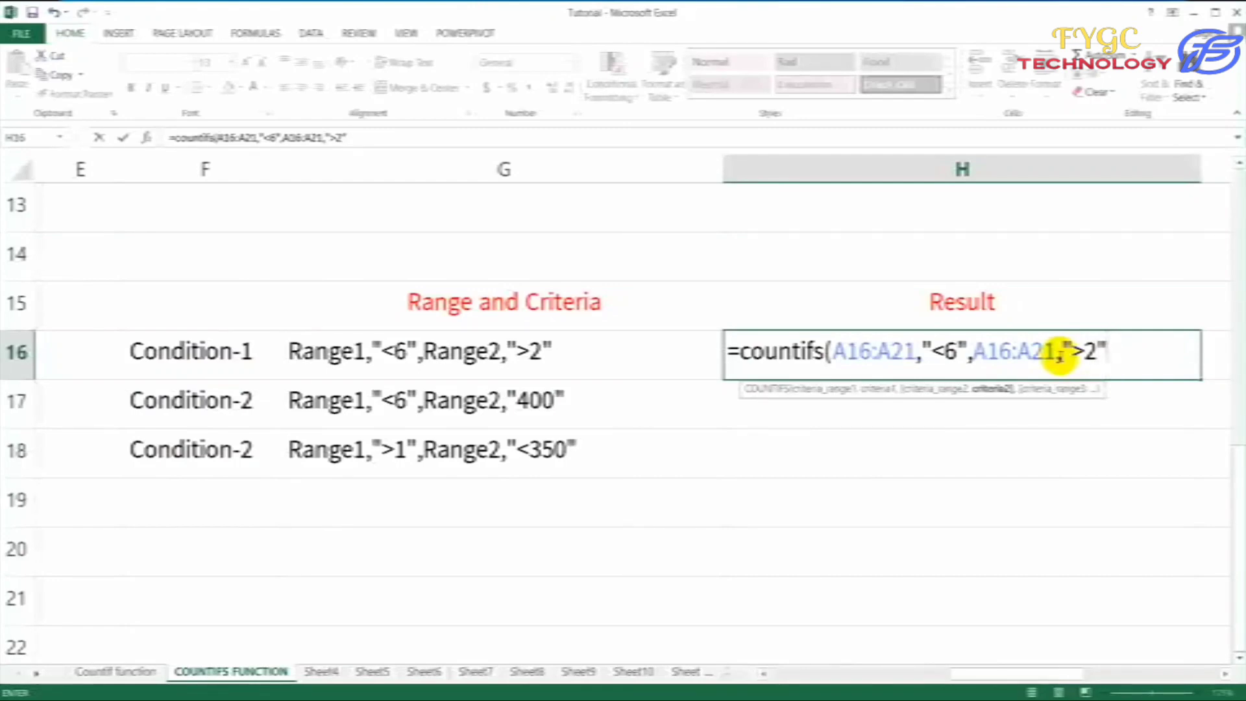
{"action": "key", "text": "End"}
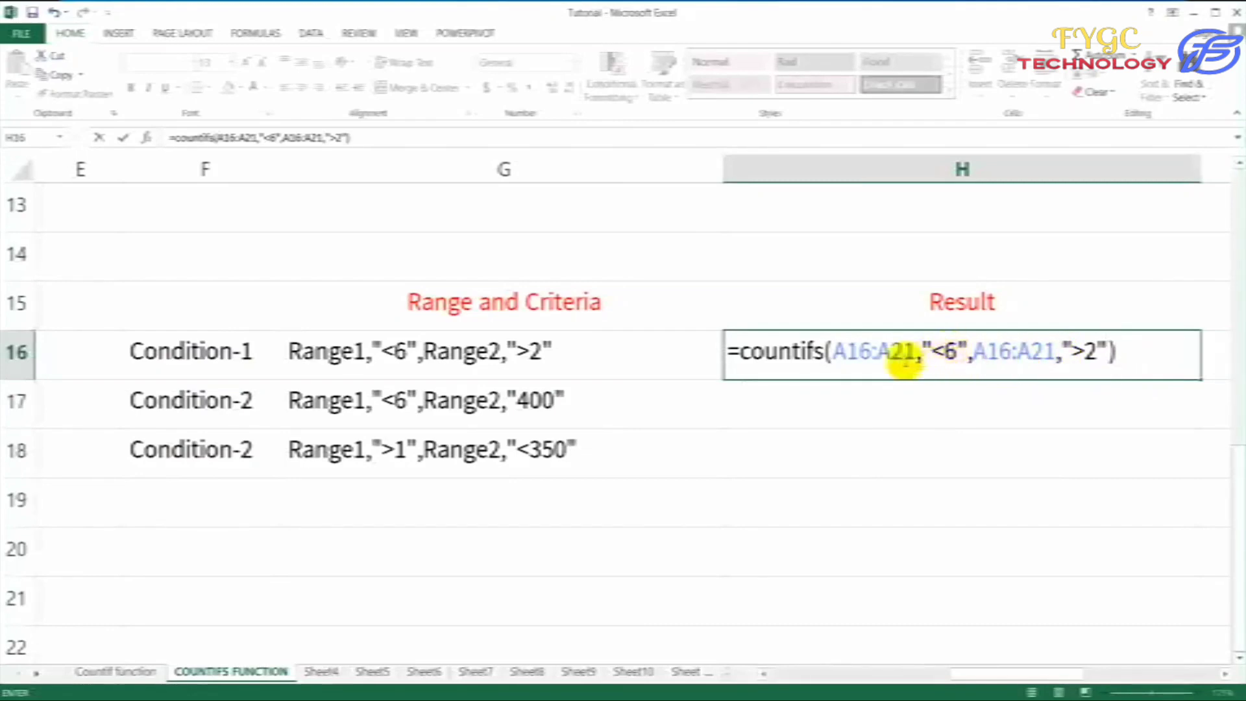
{"action": "left_click_drag", "start_coordinate": [1074, 675], "coordinate": [699, 668]}
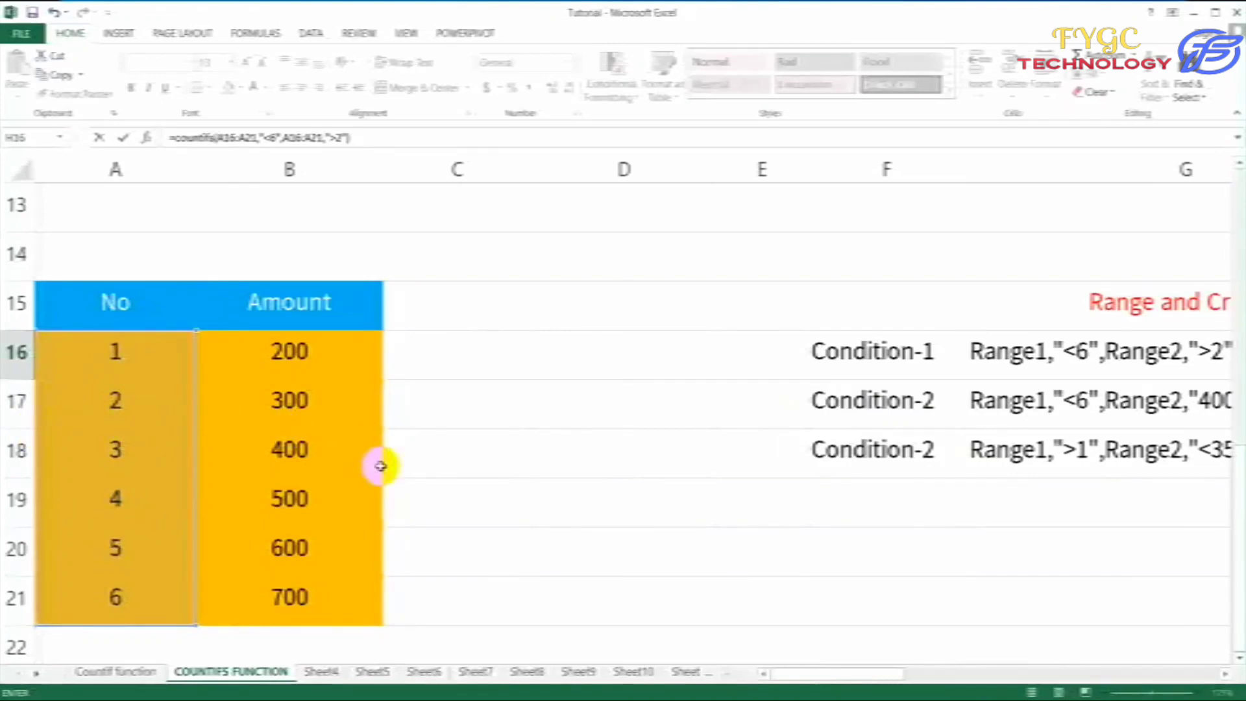
{"action": "mouse_move", "coordinate": [819, 675]}
{"action": "left_mouse_down"}
{"action": "mouse_move", "coordinate": [979, 657]}
{"action": "mouse_move", "coordinate": [793, 657]}
{"action": "left_mouse_up"}
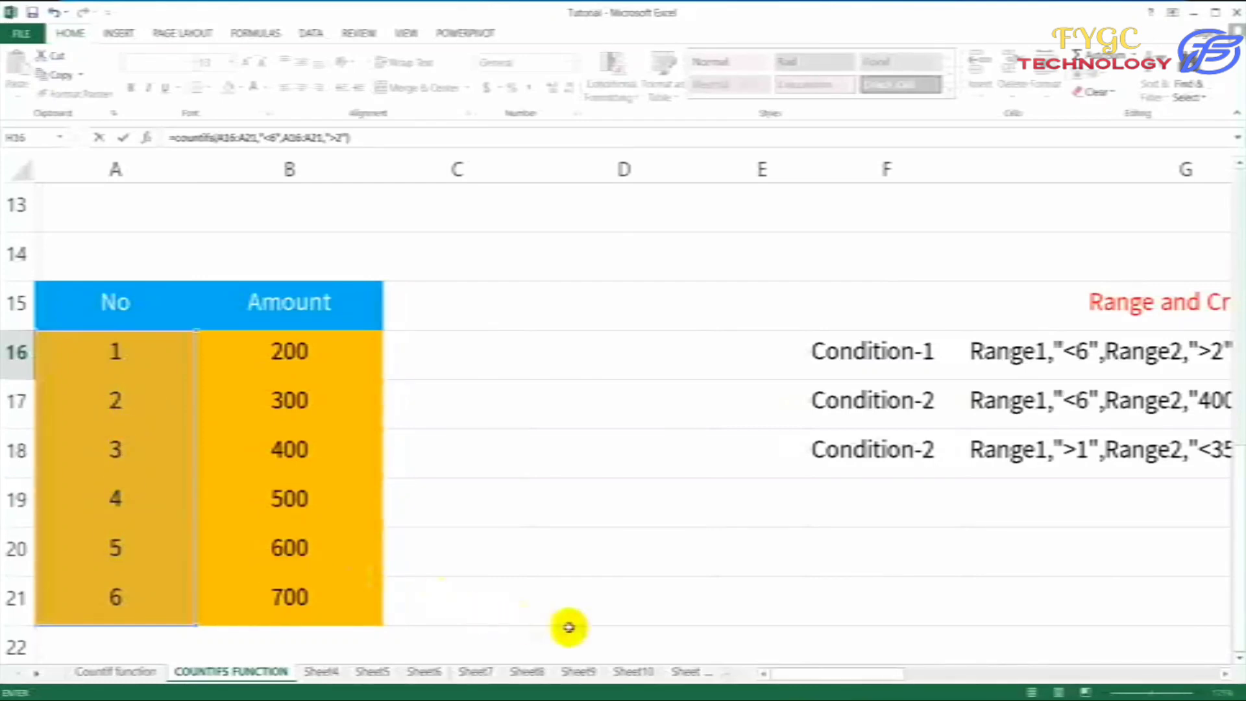
{"action": "left_click_drag", "start_coordinate": [844, 674], "coordinate": [1112, 675]}
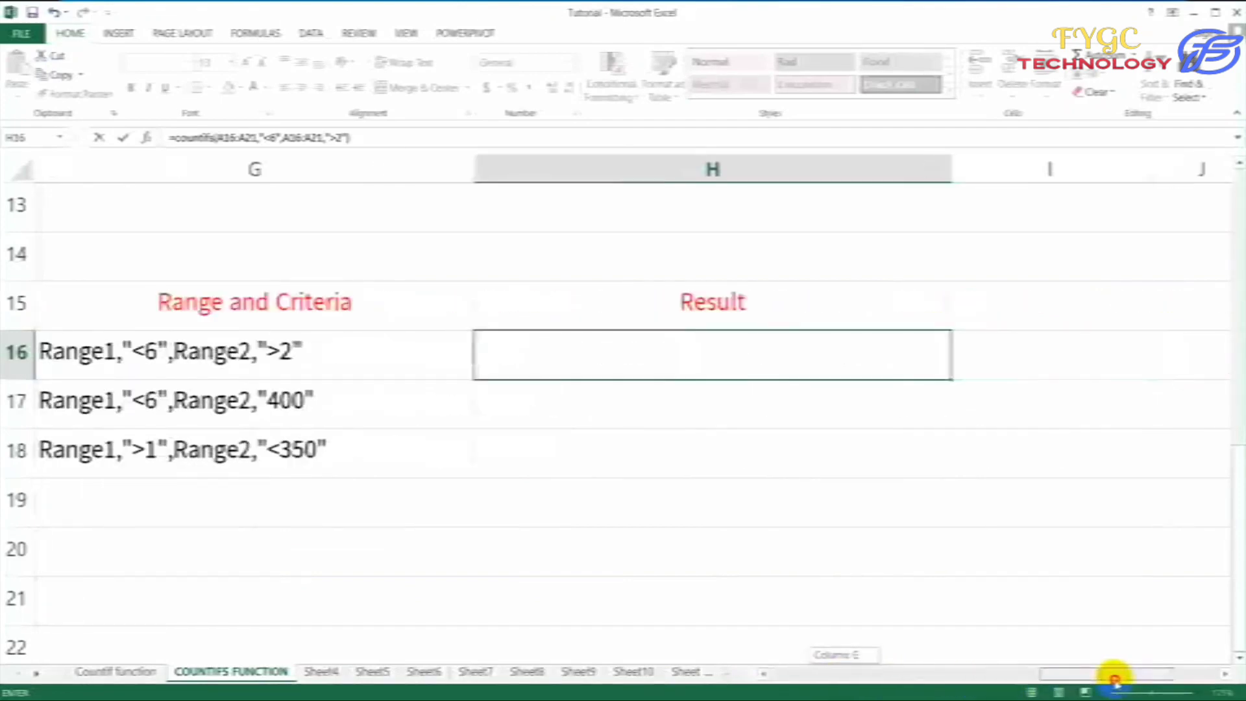
{"action": "key", "text": "Return"}
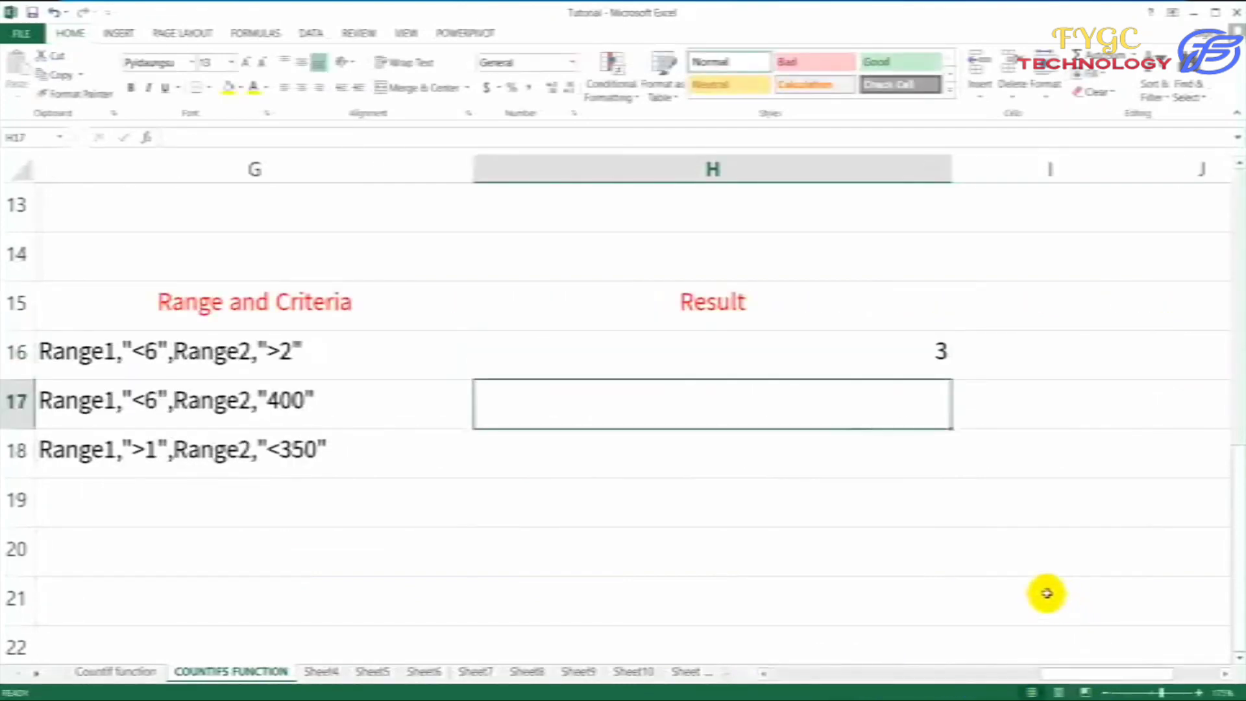
{"action": "left_click", "coordinate": [904, 350]}
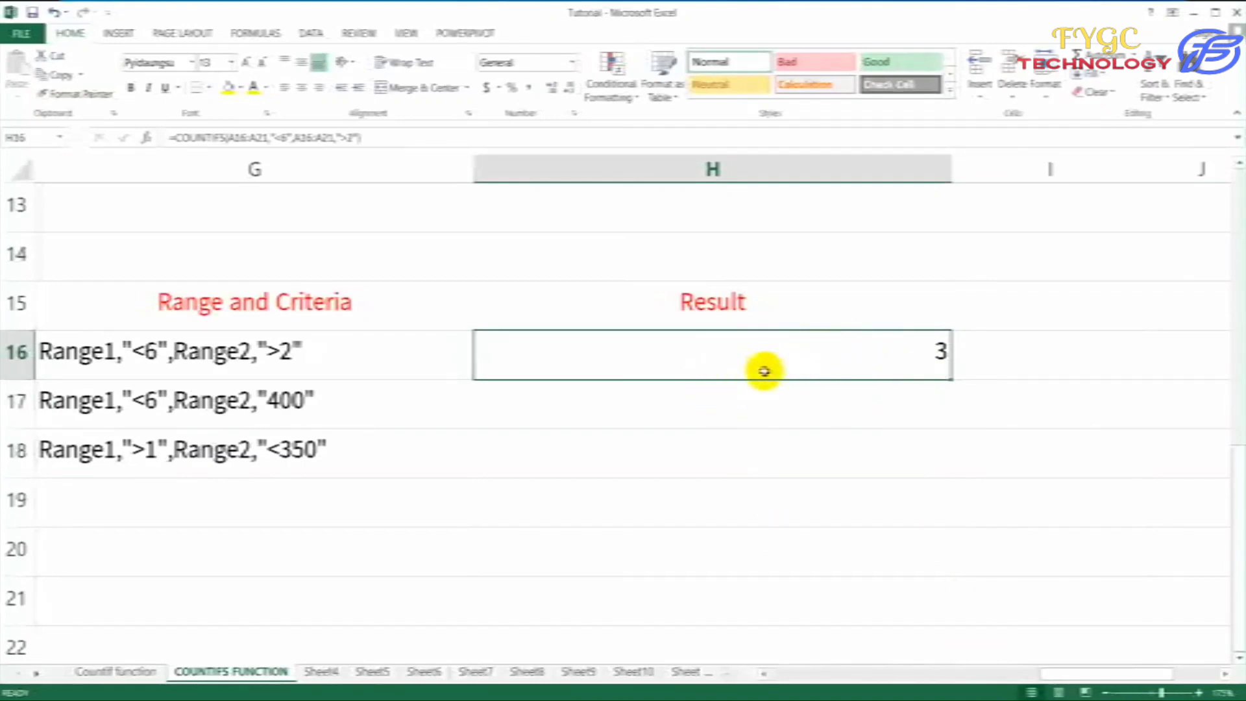
{"action": "left_click", "coordinate": [751, 423]}
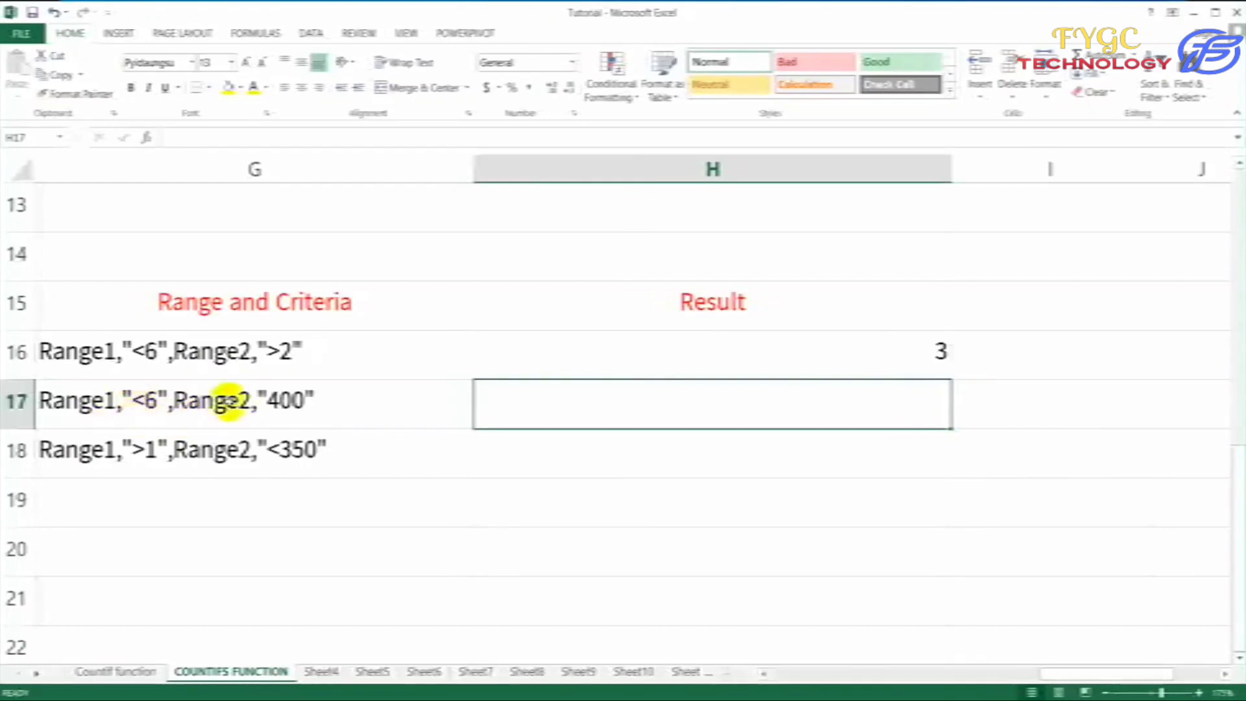
Start H17's COUNTIFS with range A16:A21 and the criterion "<6".
{"action": "type", "text": "="}
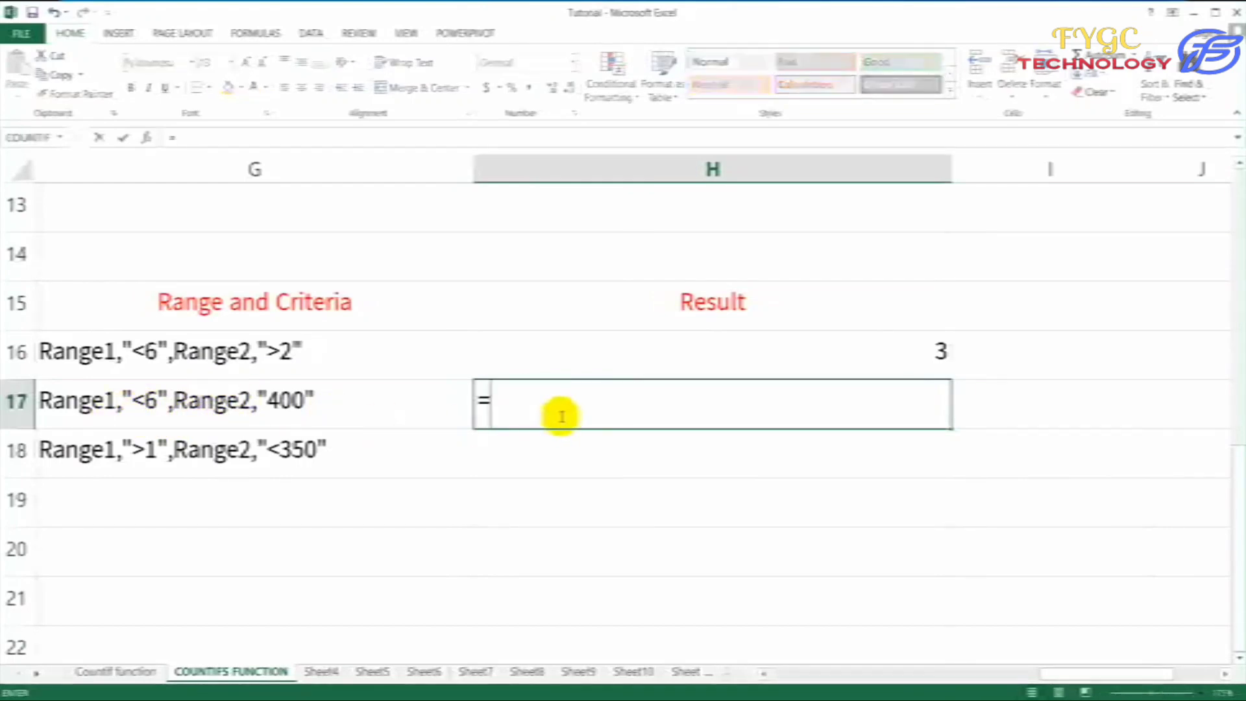
{"action": "type", "text": "cound"}
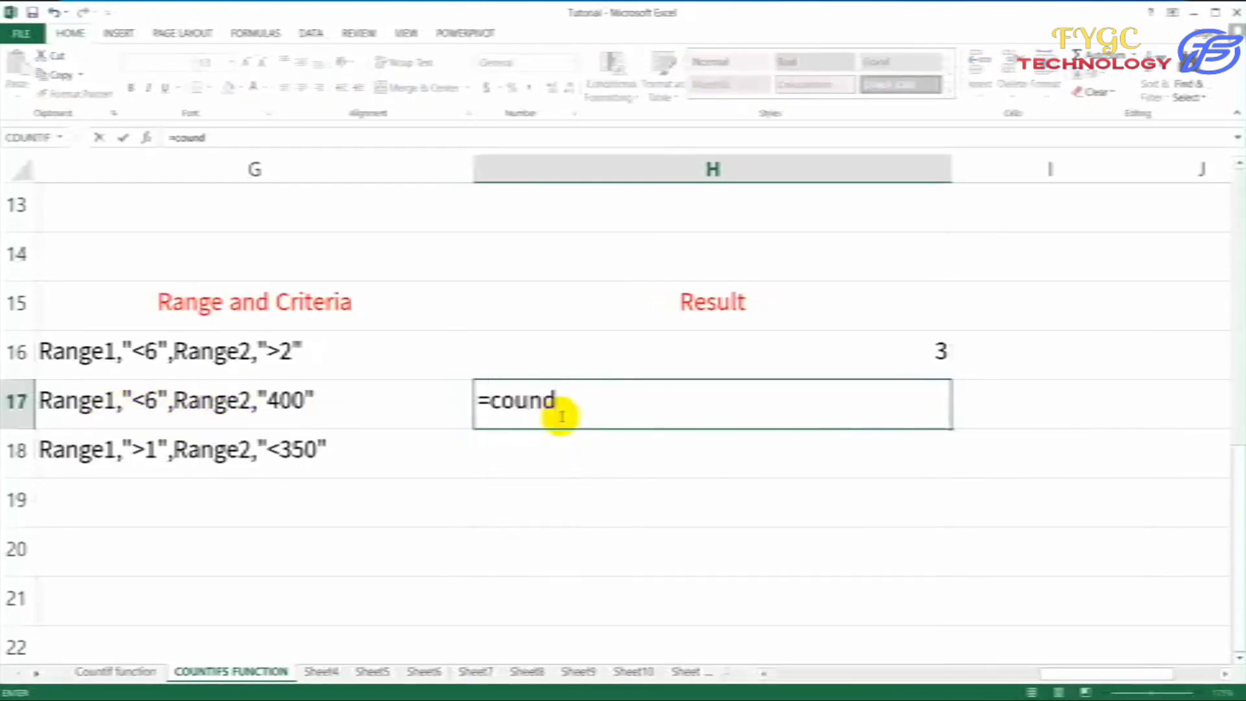
{"action": "key", "text": "BackSpace"}
{"action": "type", "text": "t"}
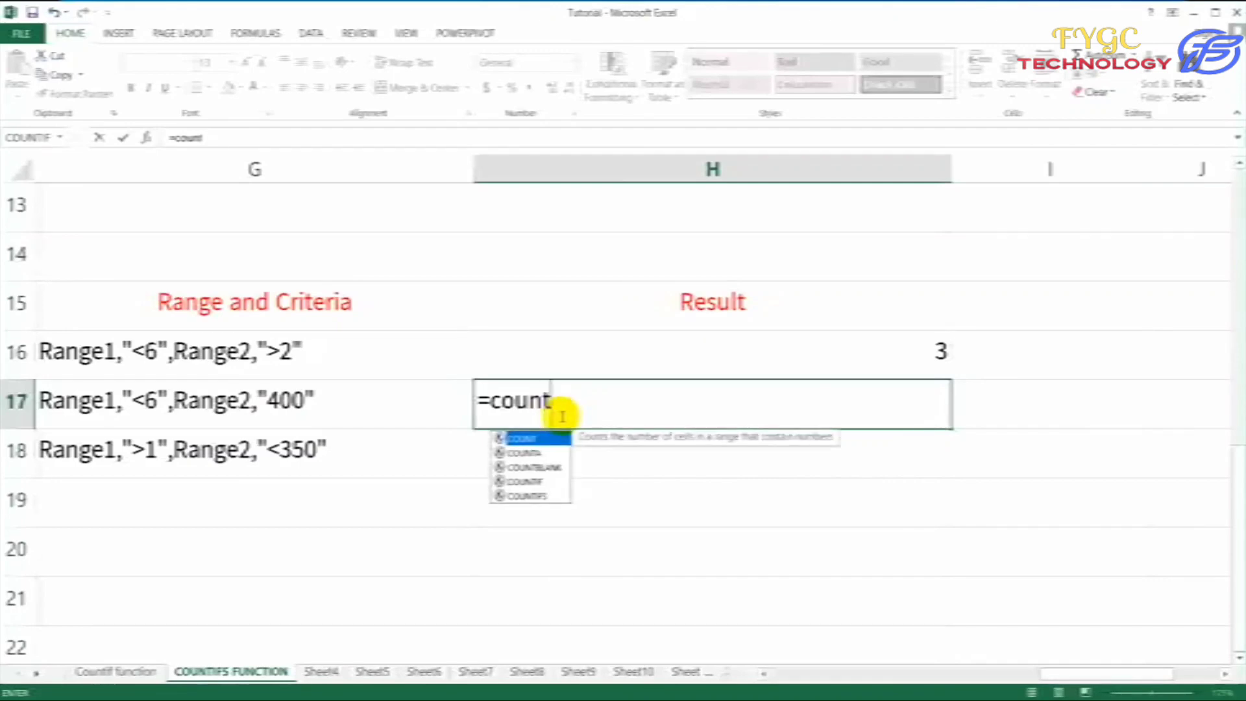
{"action": "type", "text": "ifs"}
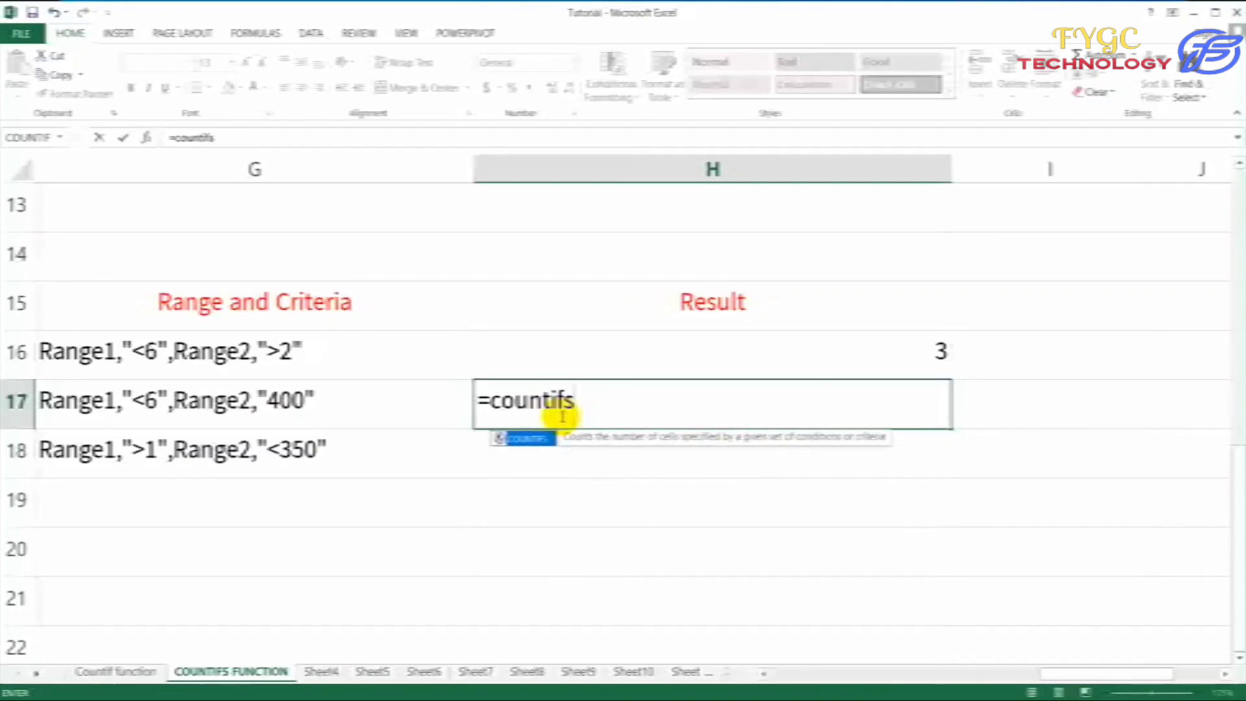
{"action": "type", "text": "("}
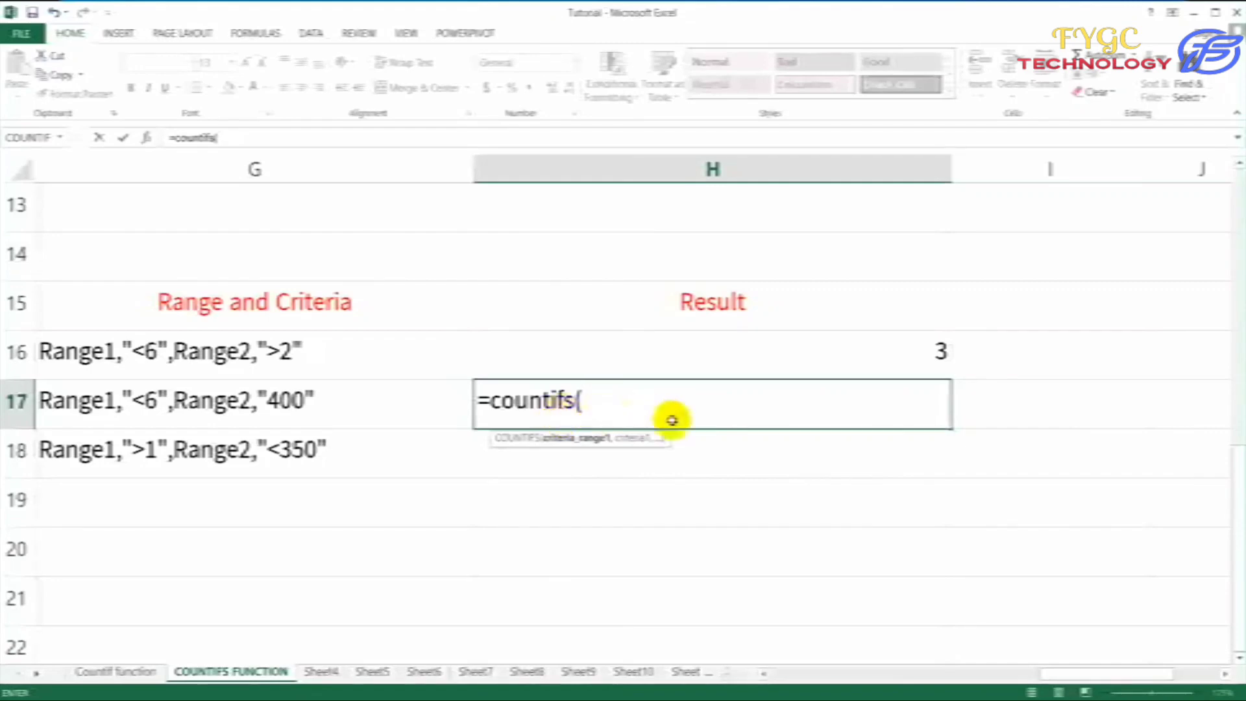
{"action": "left_click_drag", "start_coordinate": [1057, 675], "coordinate": [873, 672]}
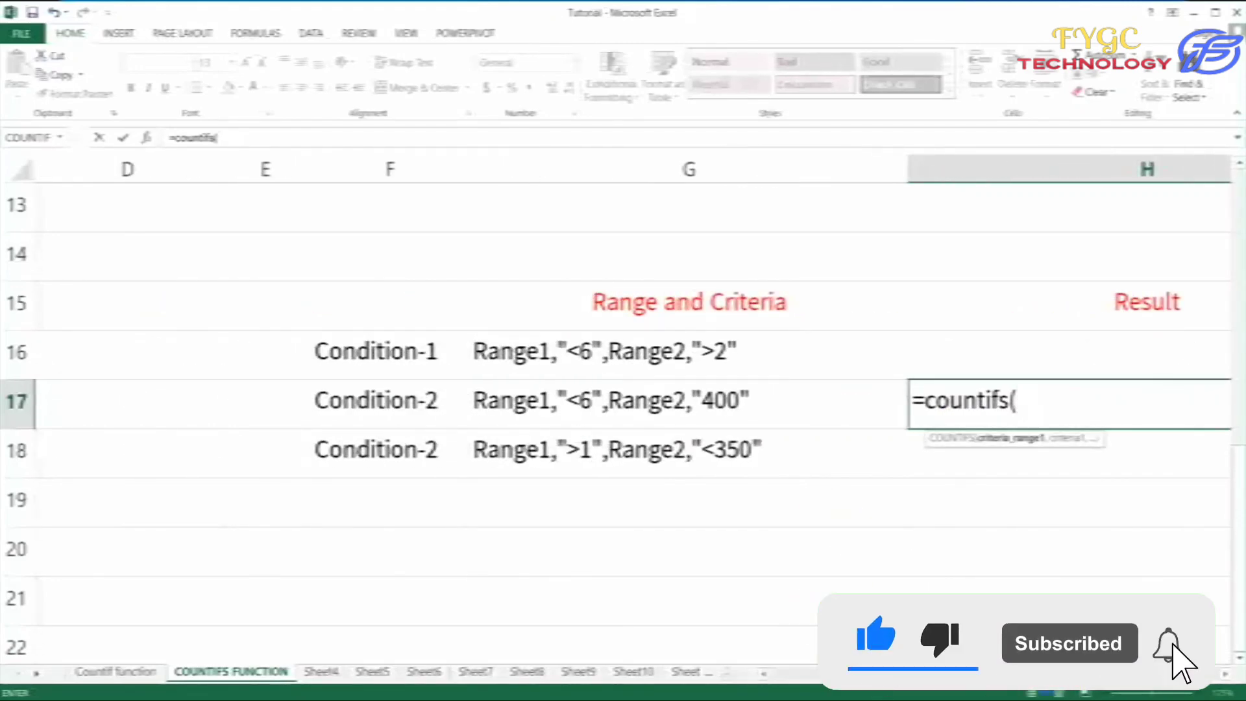
{"action": "scroll", "coordinate": [493, 570], "scroll_direction": "left", "scroll_amount": 3}
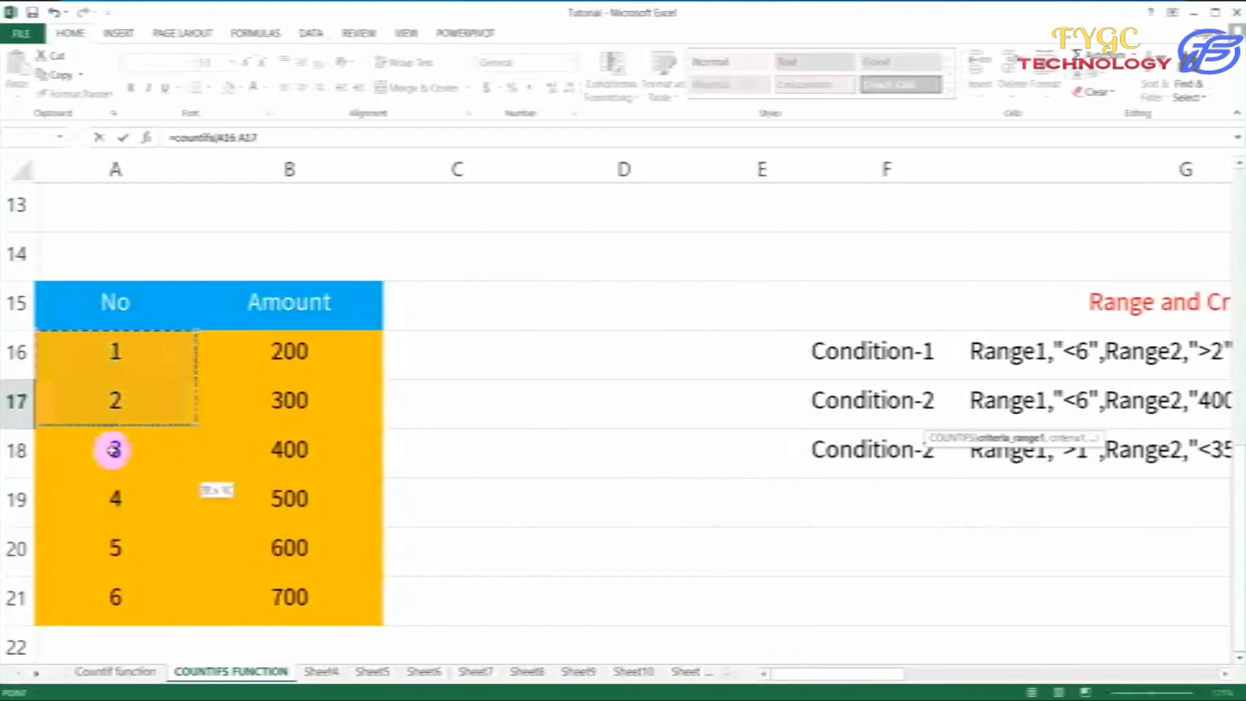
{"action": "left_click_drag", "start_coordinate": [99, 353], "coordinate": [116, 597]}
{"action": "left_click_drag", "start_coordinate": [813, 673], "coordinate": [960, 653]}
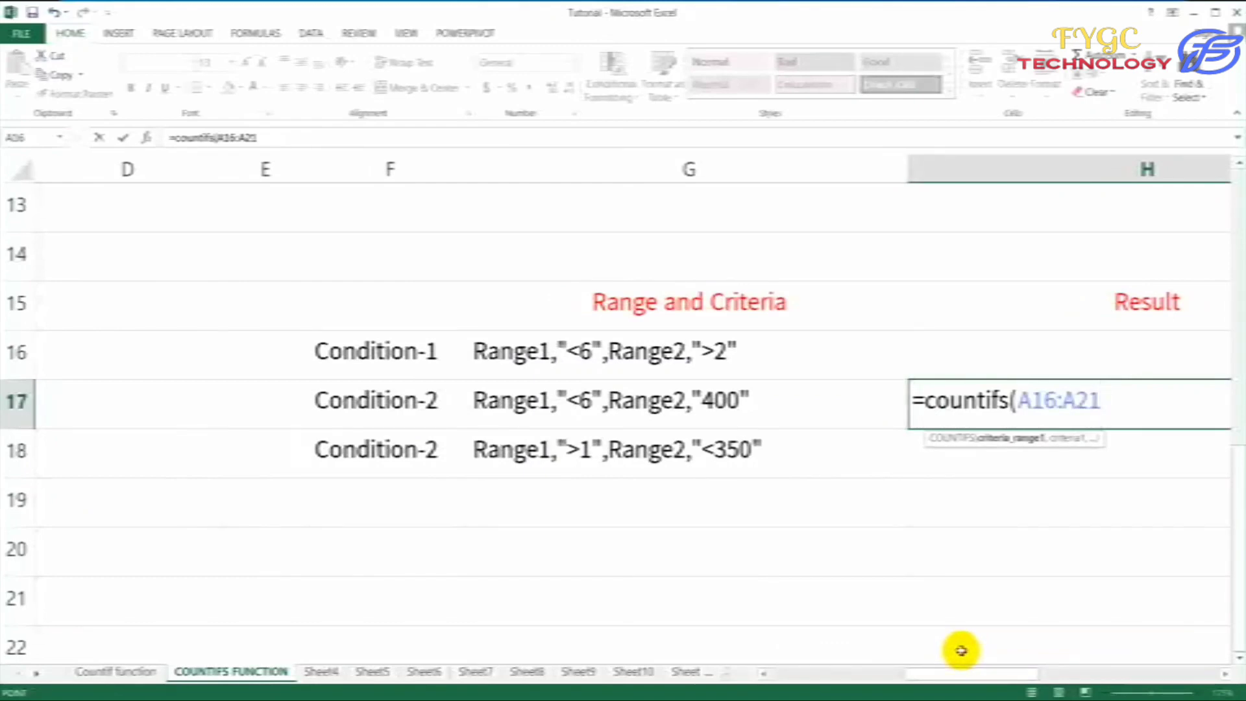
{"action": "type", "text": ",\"<6\""}
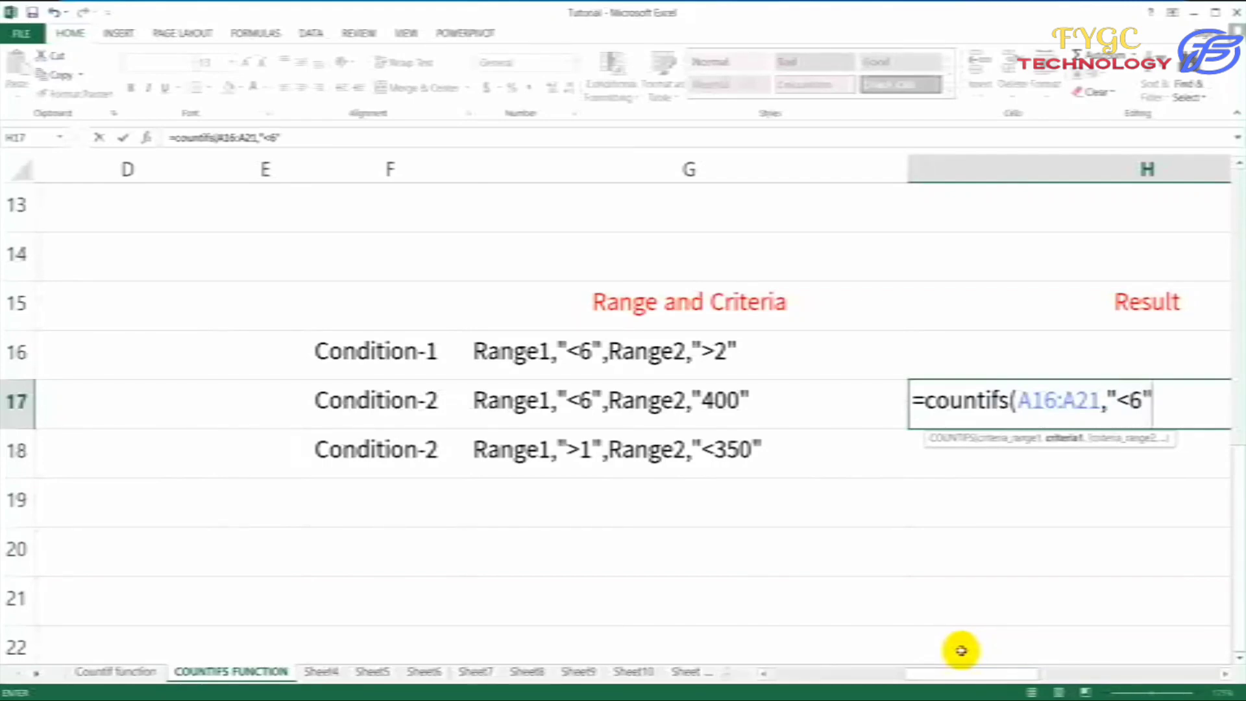
{"action": "type", "text": ","}
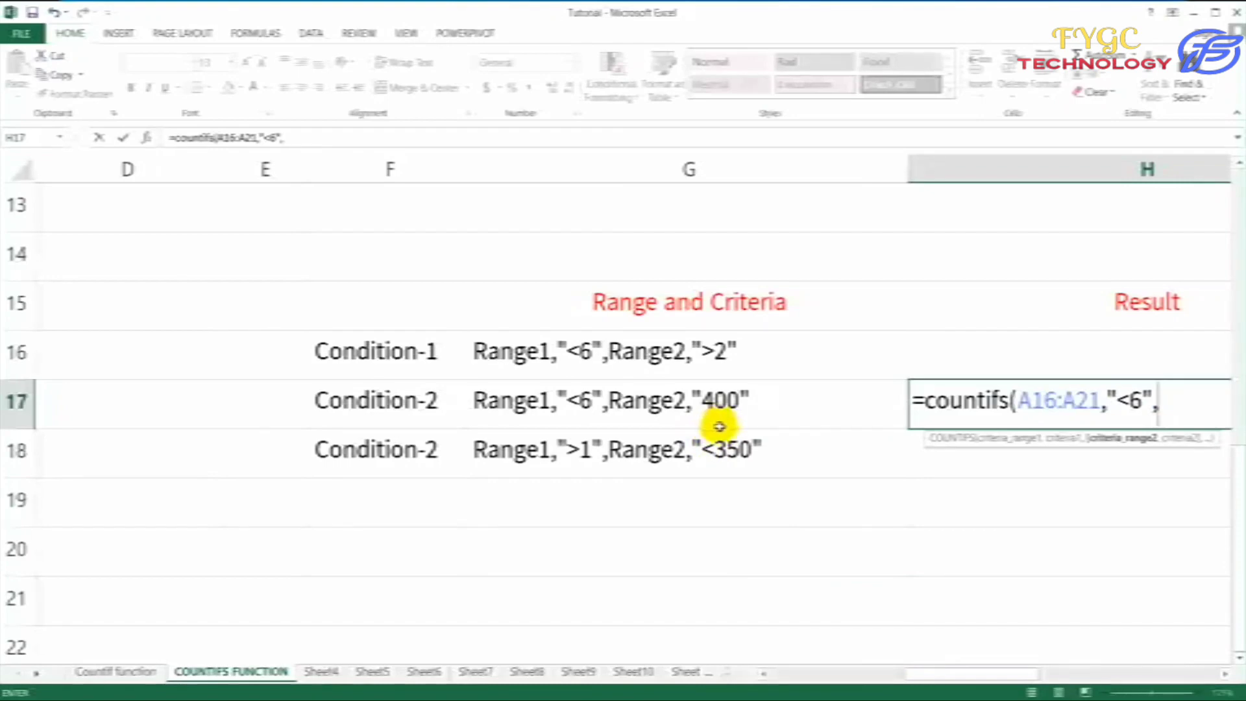
Add the Amount range B16:B21 with ">400" and commit, returning 2.
{"action": "mouse_move", "coordinate": [960, 670]}
{"action": "left_mouse_down"}
{"action": "mouse_move", "coordinate": [813, 672]}
{"action": "mouse_move", "coordinate": [976, 675]}
{"action": "mouse_move", "coordinate": [1023, 664]}
{"action": "mouse_move", "coordinate": [1024, 645]}
{"action": "left_mouse_up"}
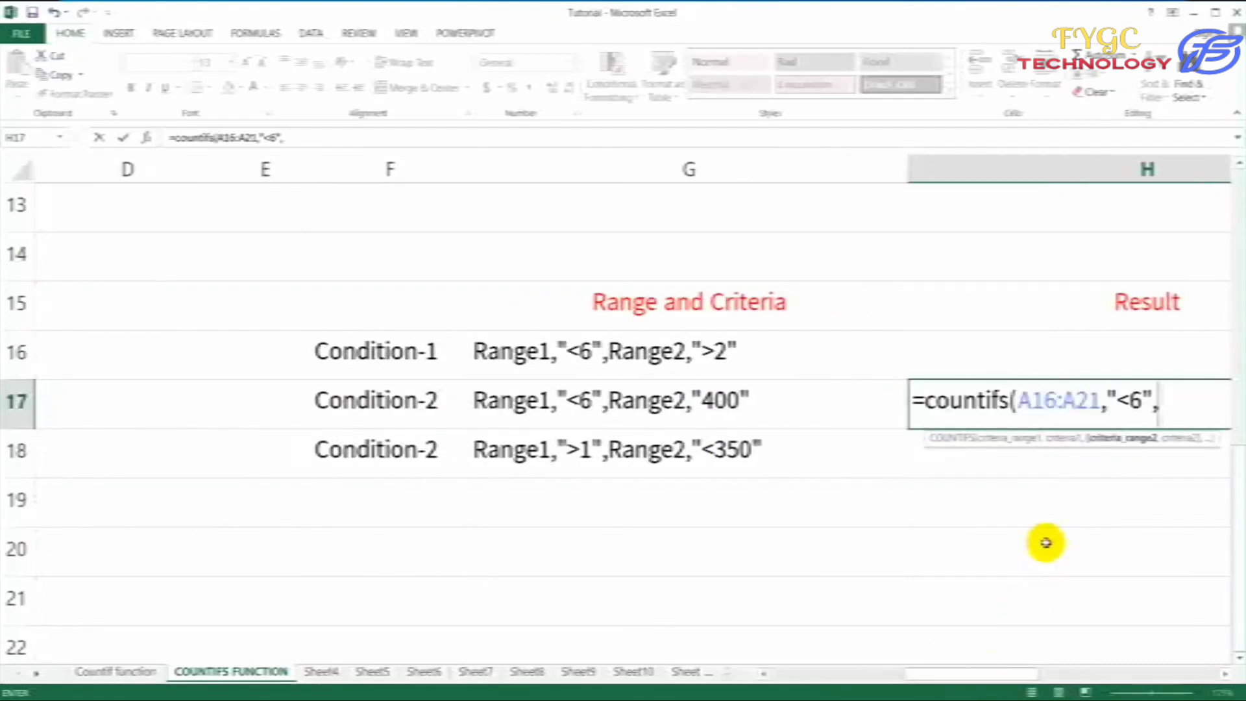
{"action": "left_click_drag", "start_coordinate": [979, 668], "coordinate": [837, 671]}
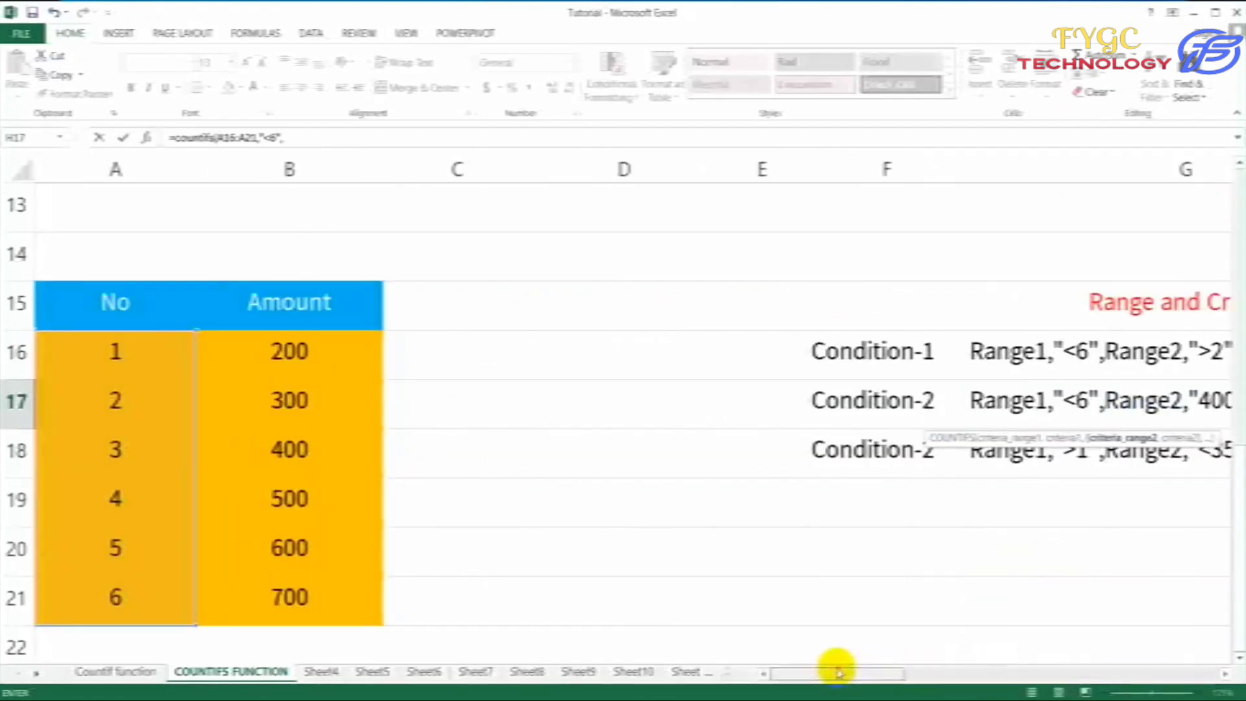
{"action": "left_click_drag", "start_coordinate": [298, 364], "coordinate": [318, 593]}
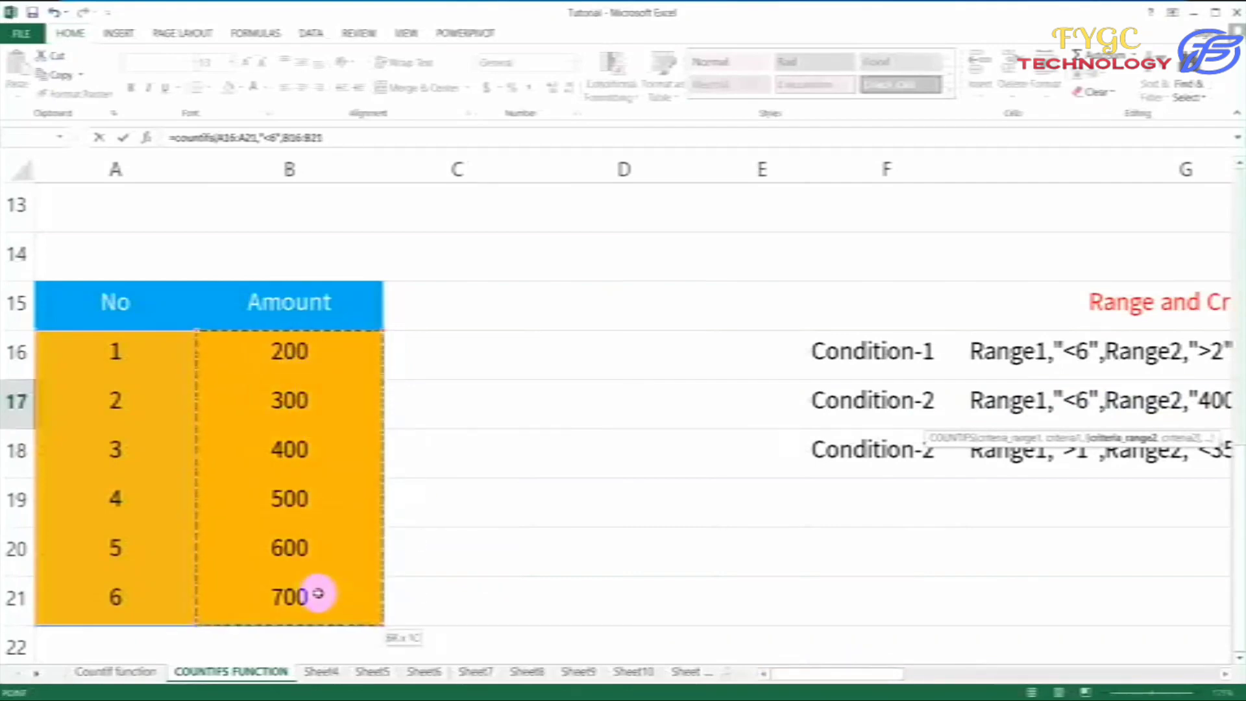
{"action": "left_click_drag", "start_coordinate": [807, 669], "coordinate": [1056, 643]}
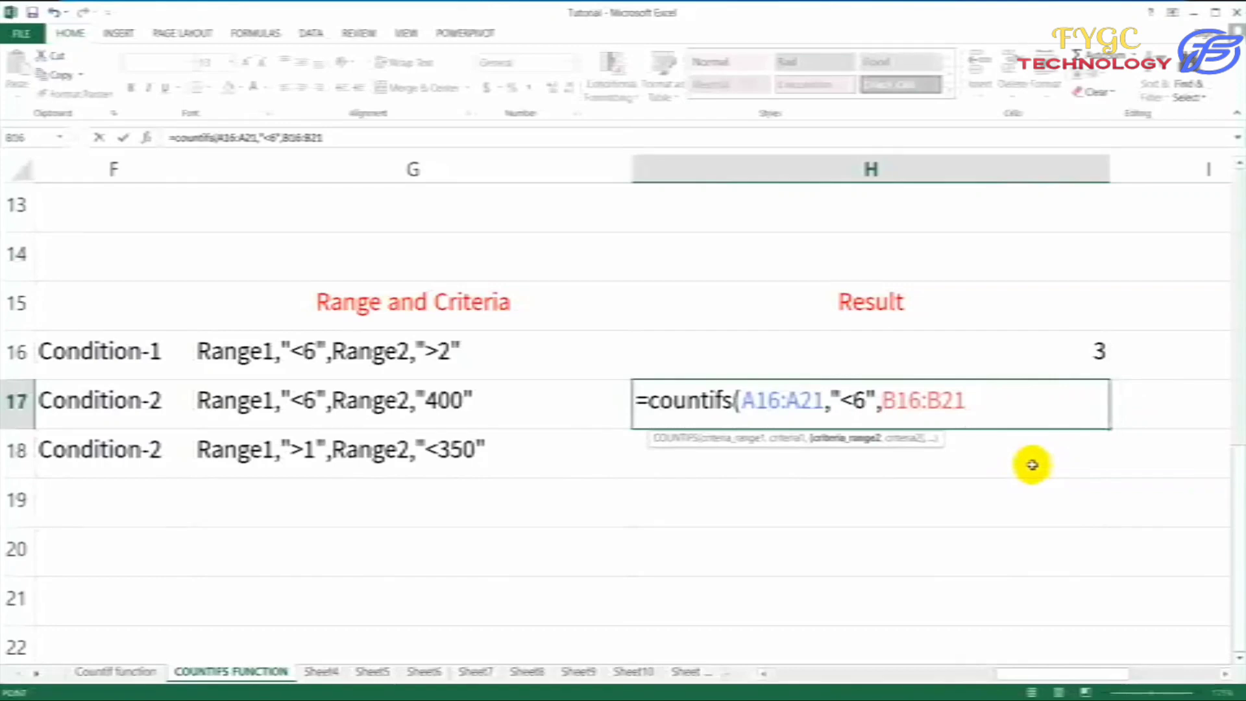
{"action": "type", "text": ",\">400"}
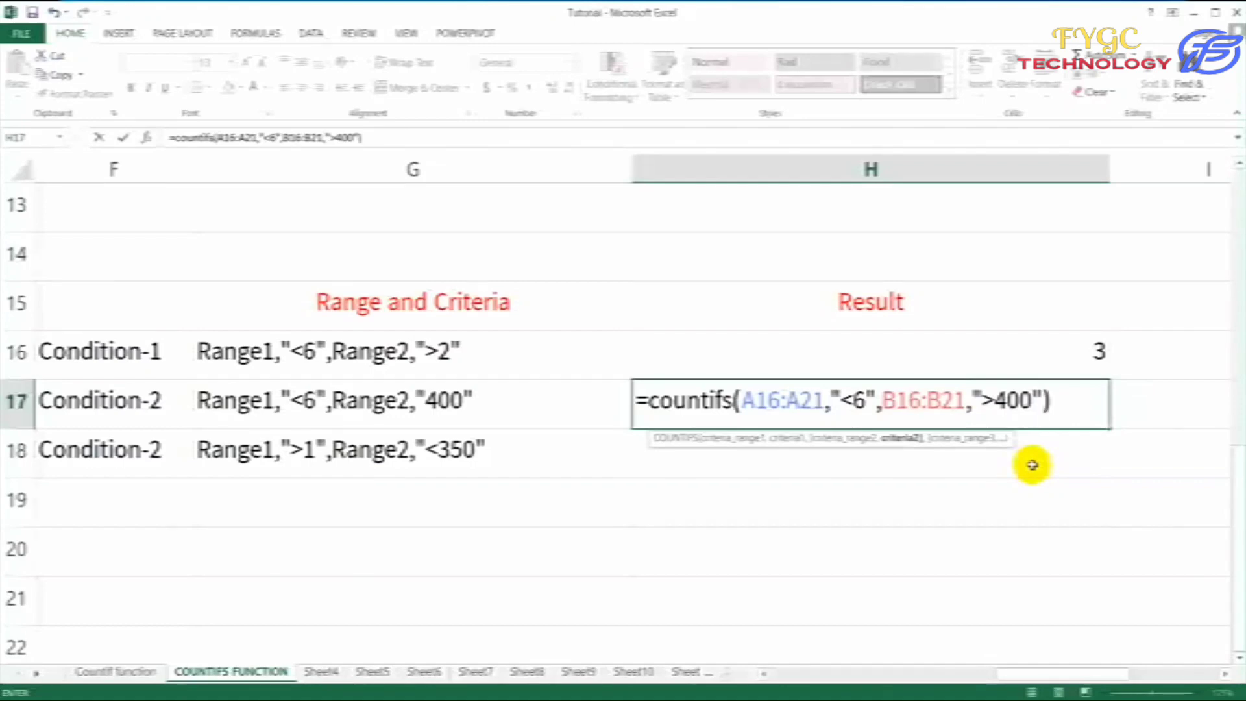
{"action": "key", "text": "Return"}
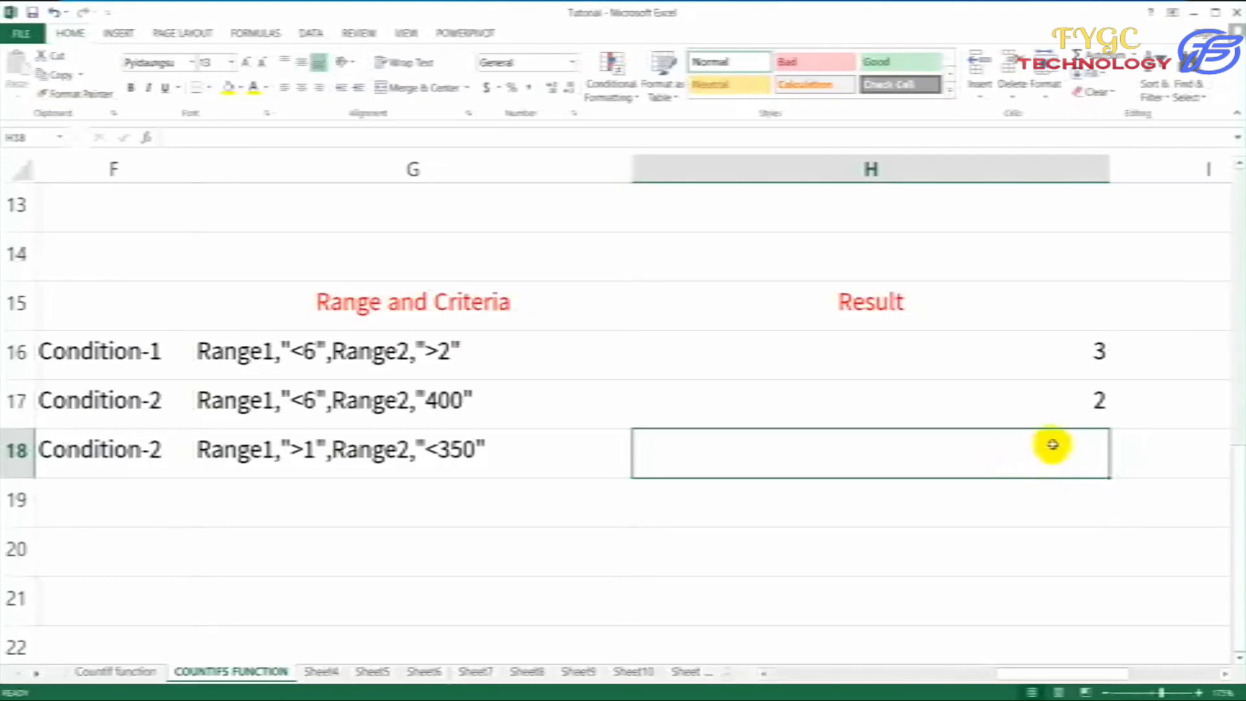
{"action": "left_click", "coordinate": [1075, 398]}
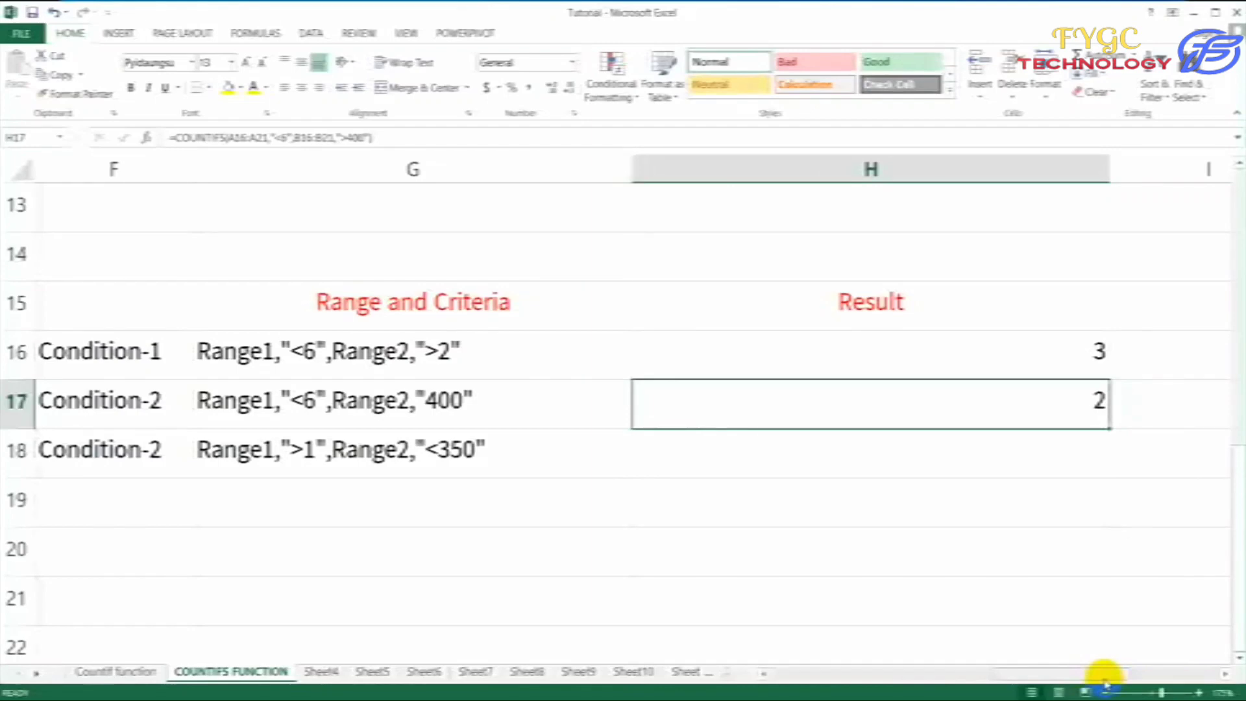
{"action": "mouse_move", "coordinate": [1103, 678]}
{"action": "left_mouse_down"}
{"action": "mouse_move", "coordinate": [1015, 682]}
{"action": "mouse_move", "coordinate": [1057, 675]}
{"action": "left_mouse_up"}
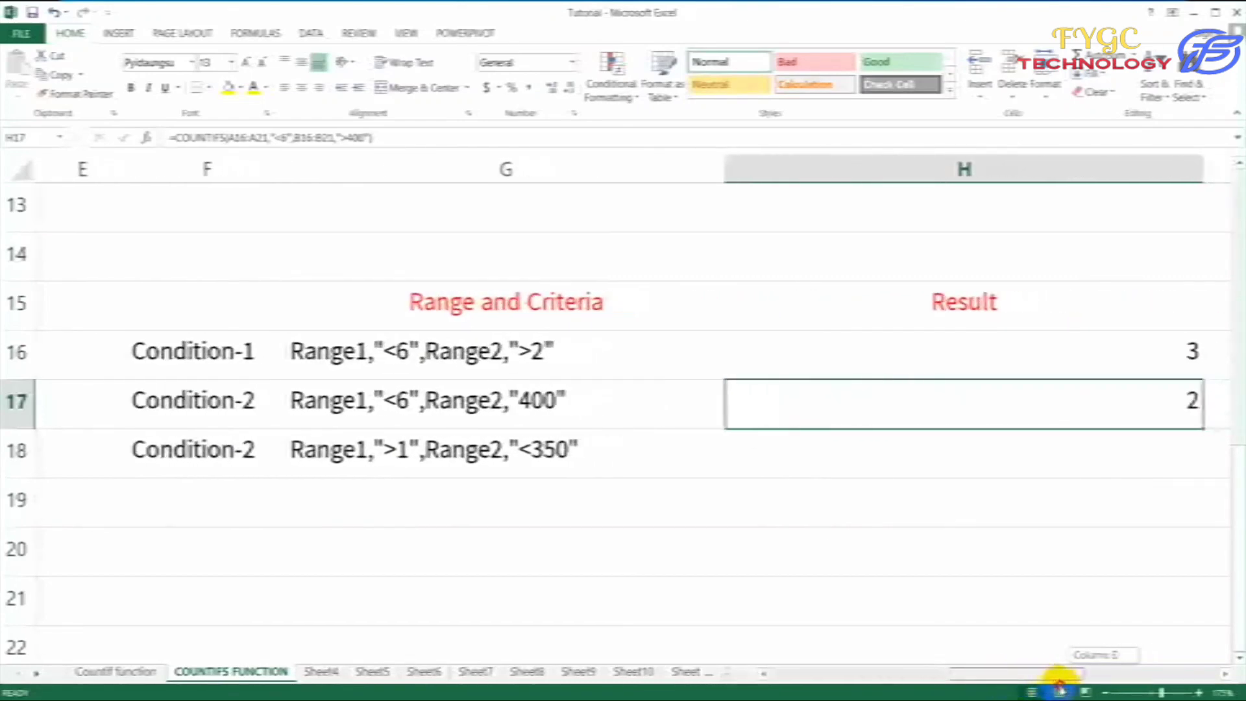
{"action": "left_click", "coordinate": [982, 455]}
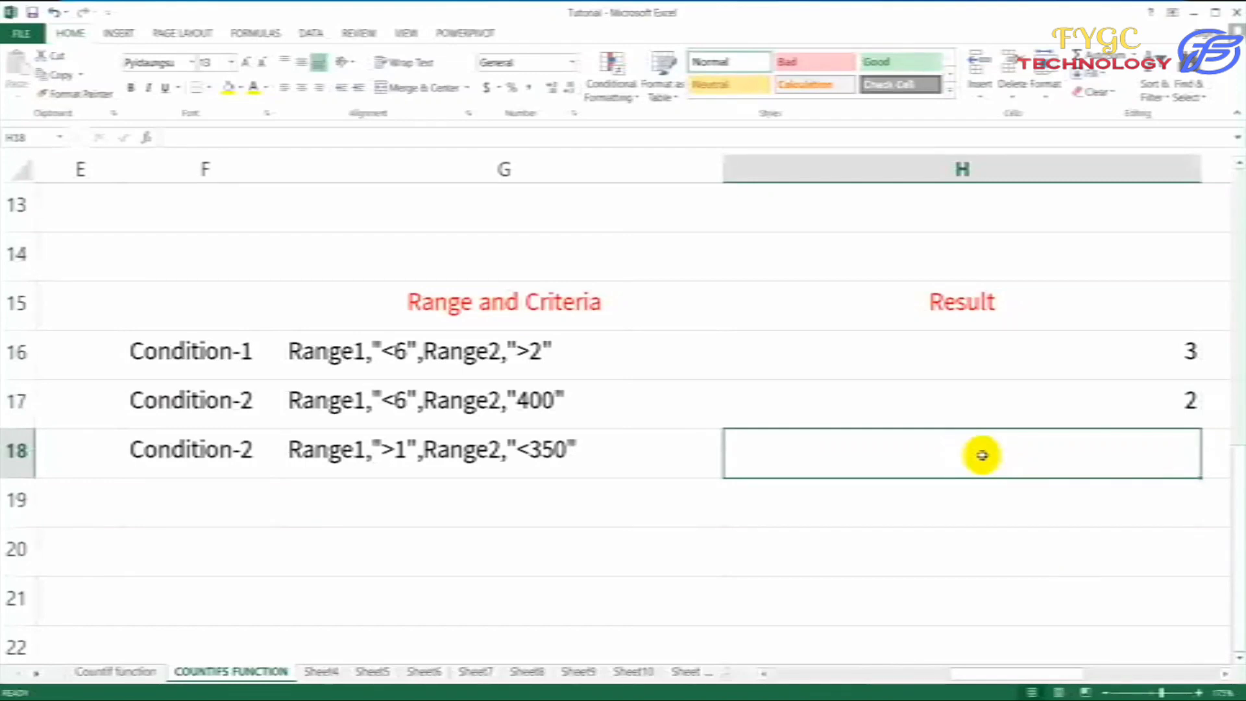
Start a COUNTIFS formula in H18 using the No values A16:A21 with criterion ">1".
{"action": "type", "text": "="}
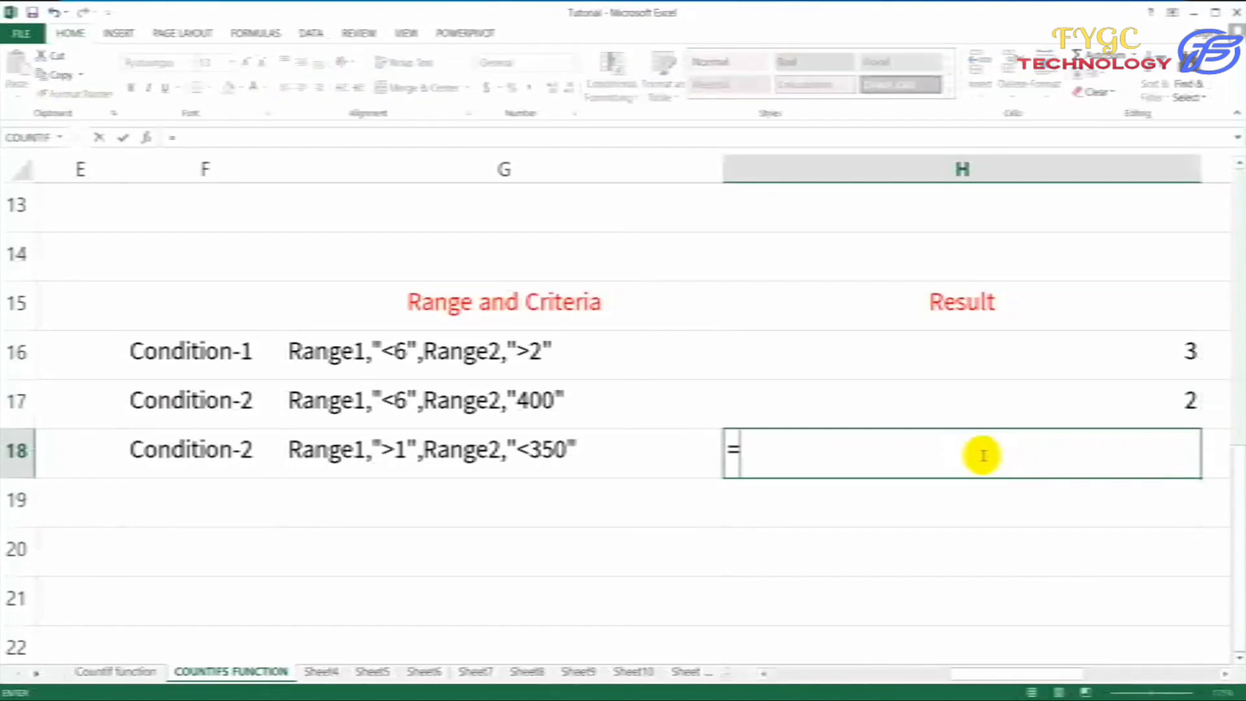
{"action": "key", "text": "BackSpace"}
{"action": "key", "text": "BackSpace"}
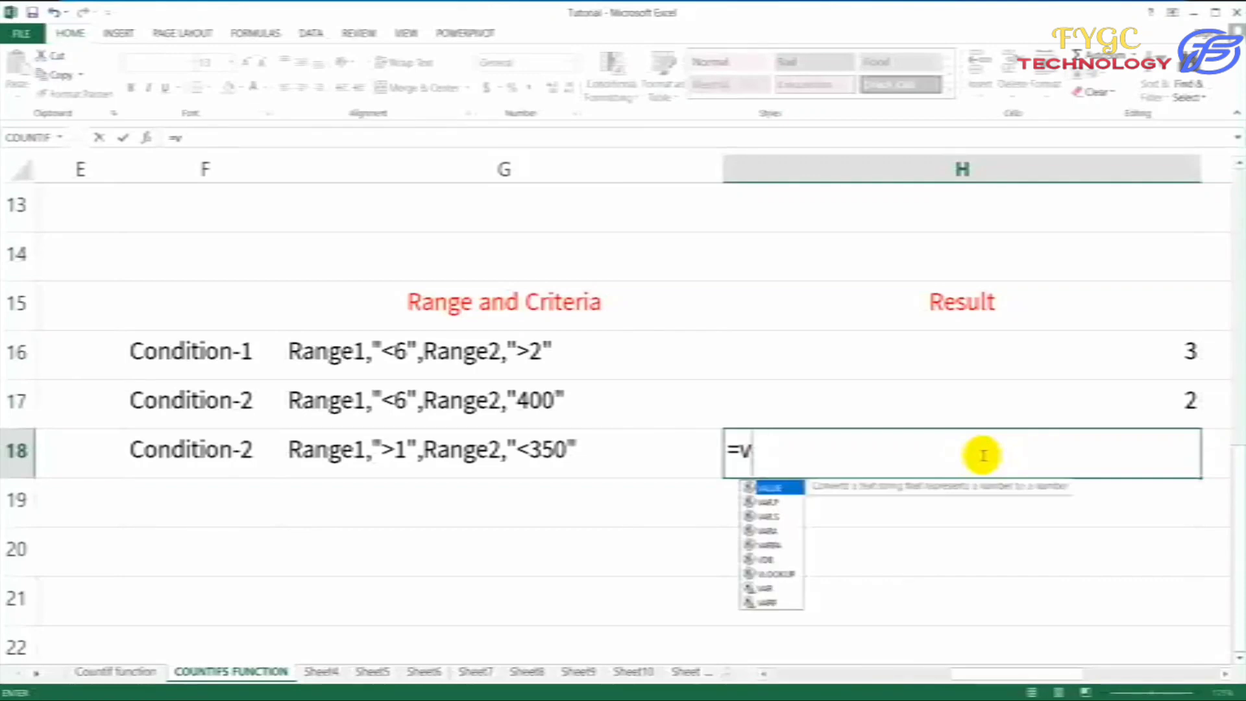
{"action": "key", "text": "BackSpace"}
{"action": "type", "text": "coun"}
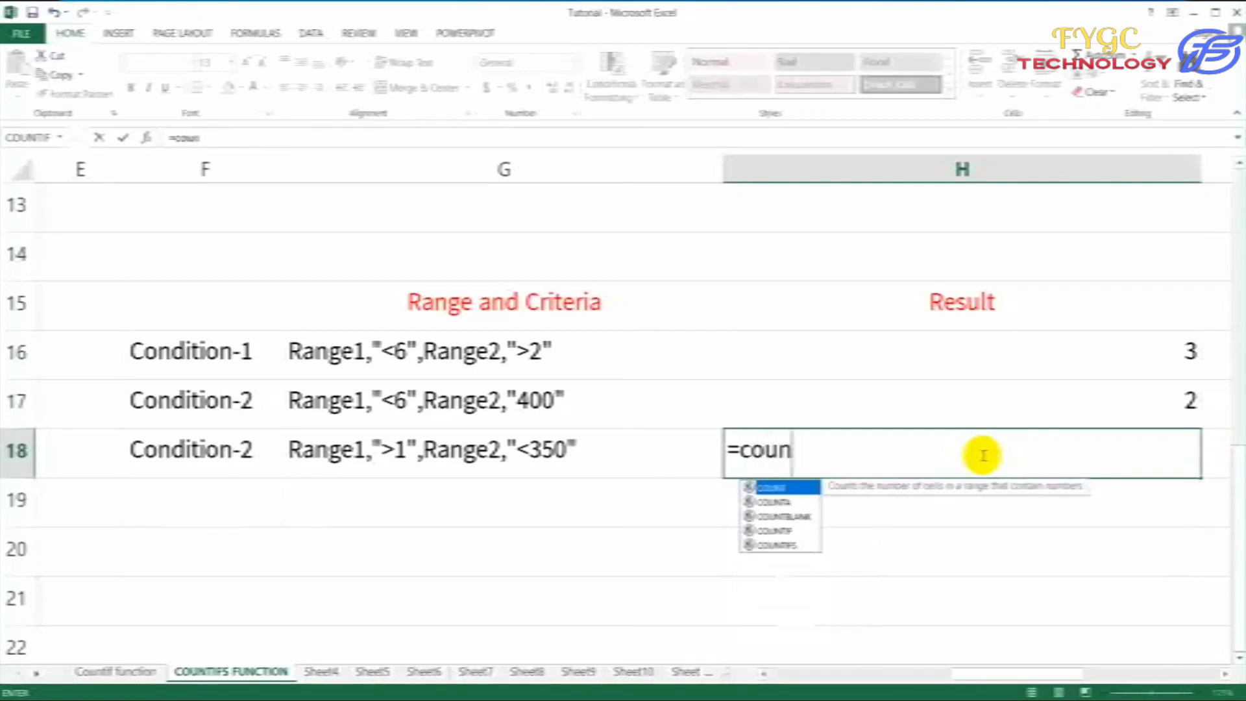
{"action": "type", "text": "tif"}
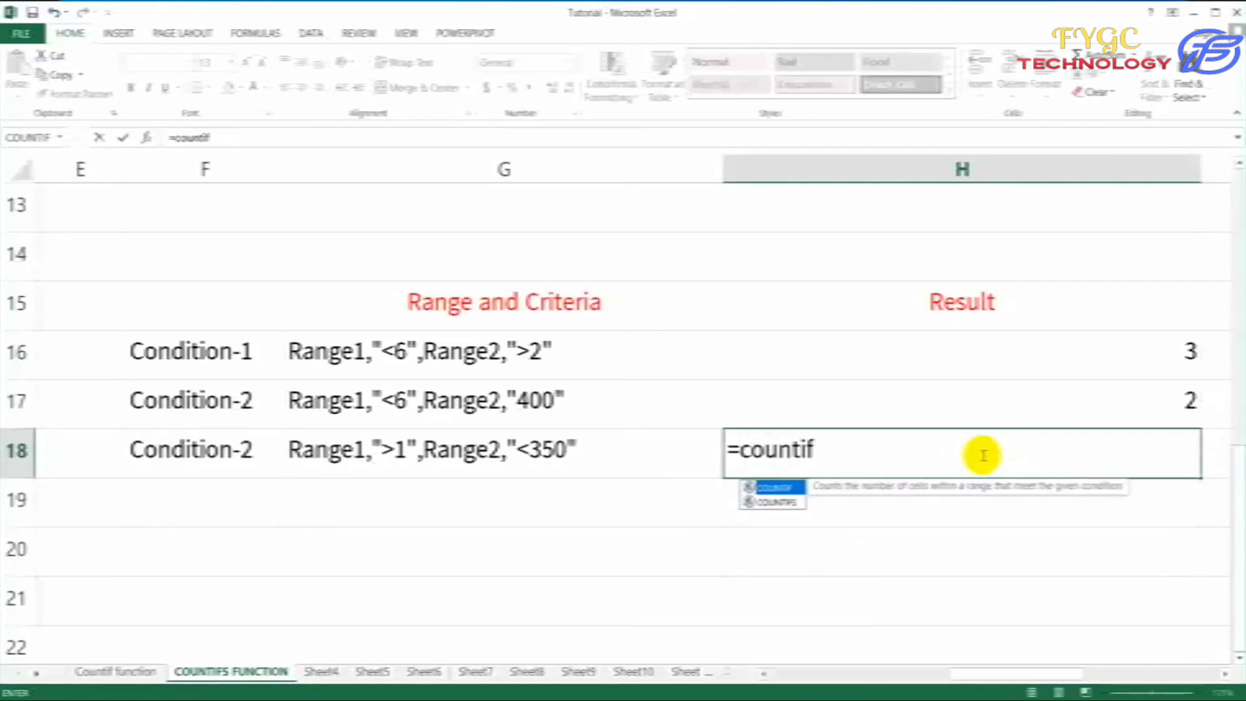
{"action": "type", "text": "s("}
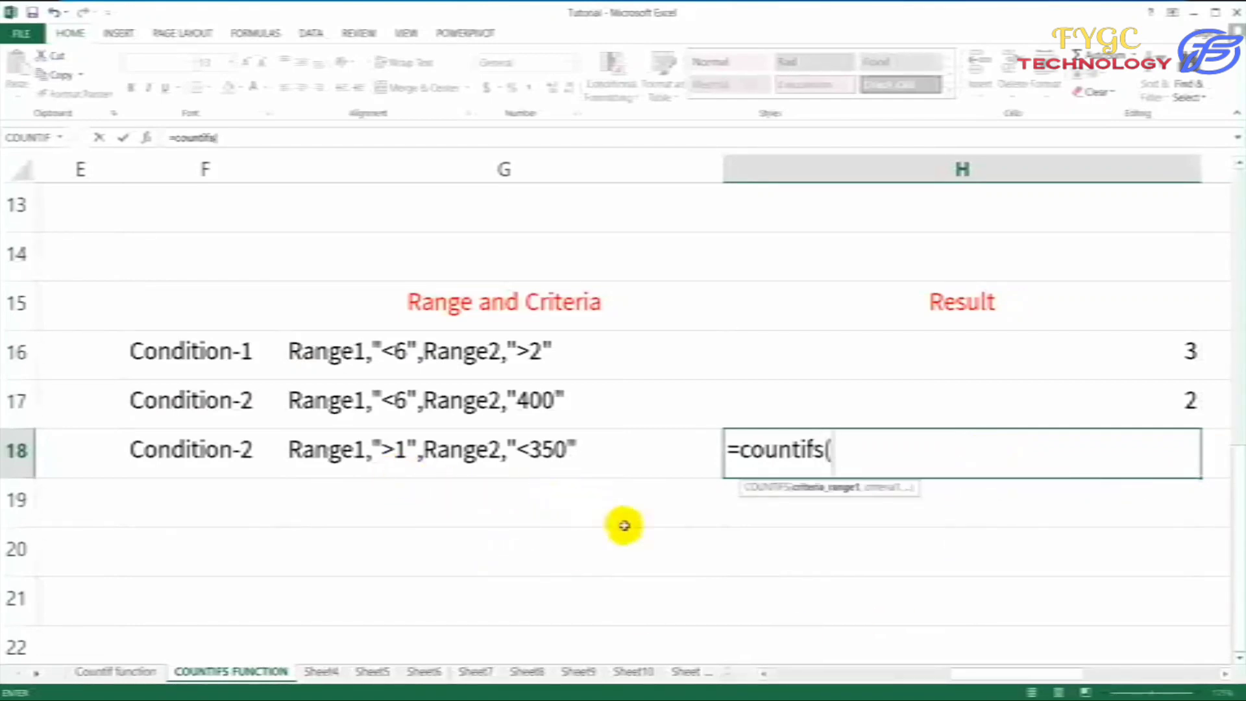
{"action": "left_click_drag", "start_coordinate": [999, 673], "coordinate": [803, 673]}
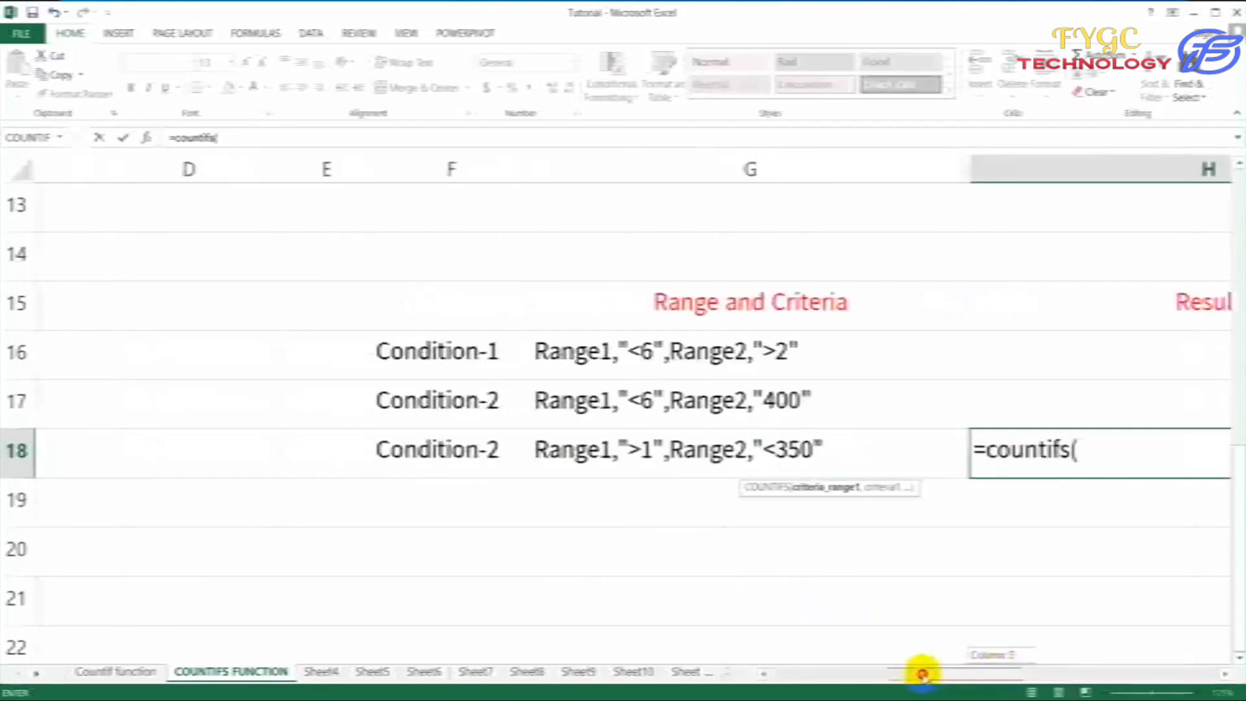
{"action": "left_click_drag", "start_coordinate": [133, 373], "coordinate": [162, 590]}
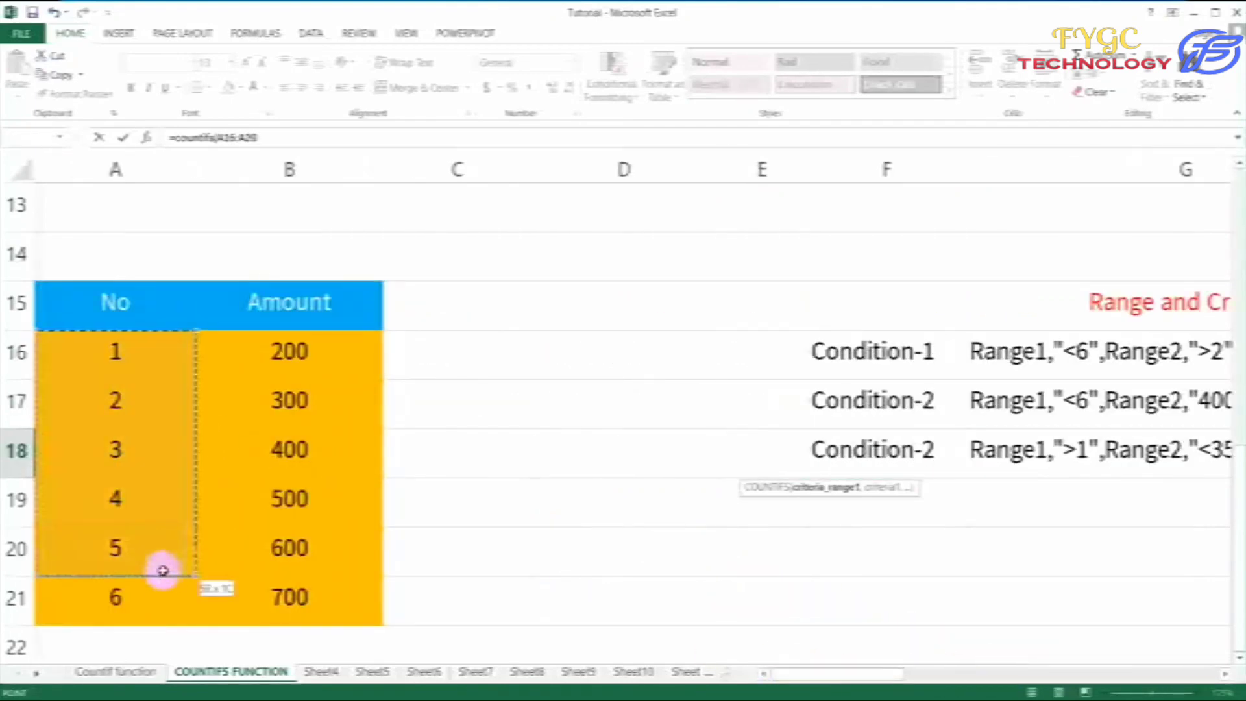
{"action": "left_click_drag", "start_coordinate": [848, 674], "coordinate": [1023, 654]}
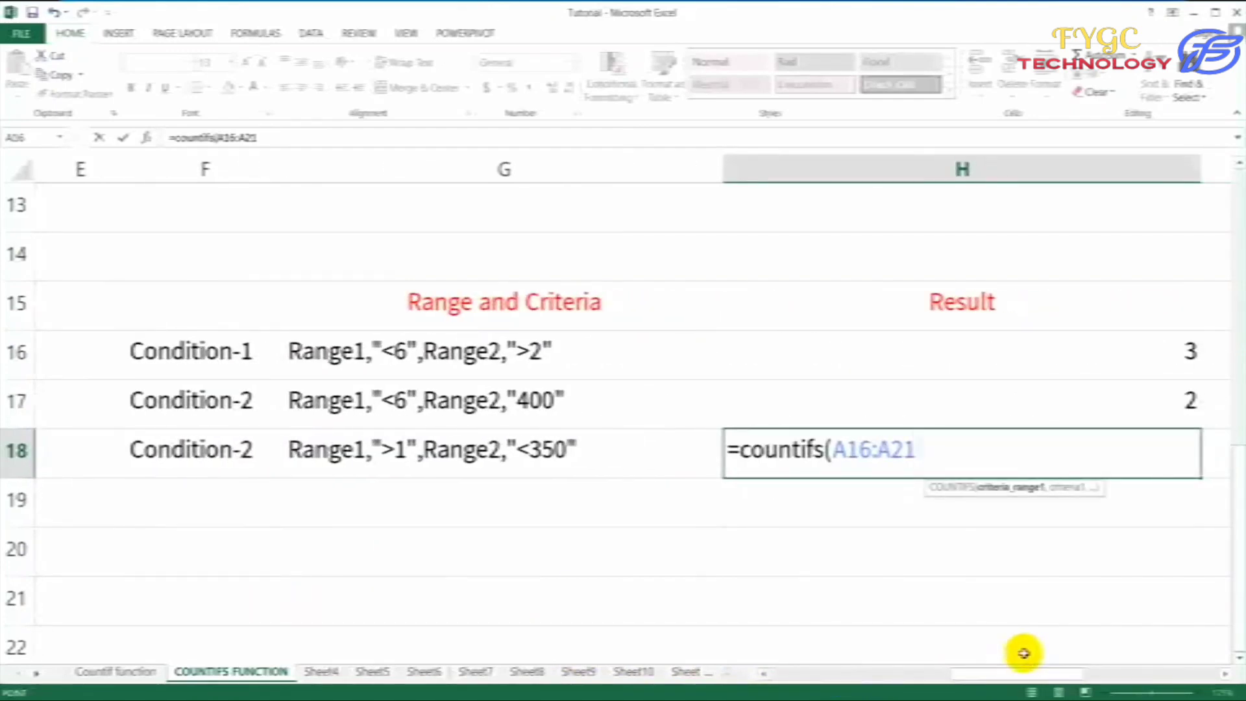
{"action": "type", "text": ",\">1"}
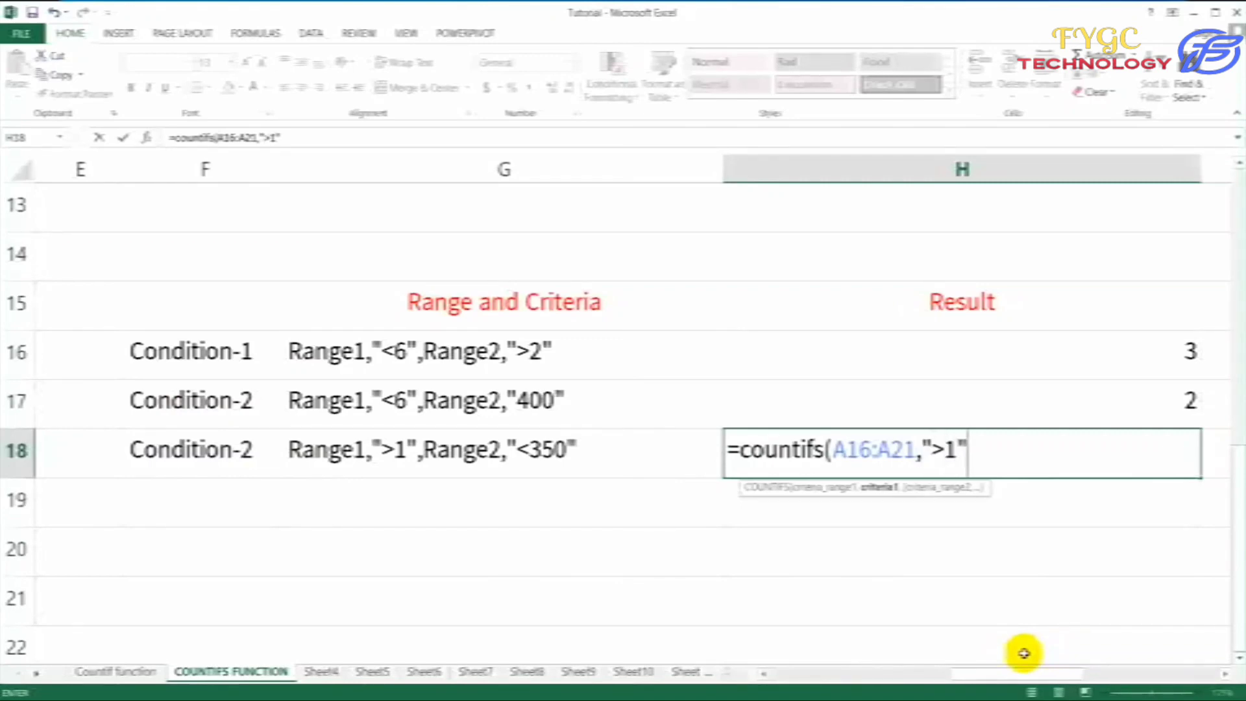
{"action": "type", "text": ","}
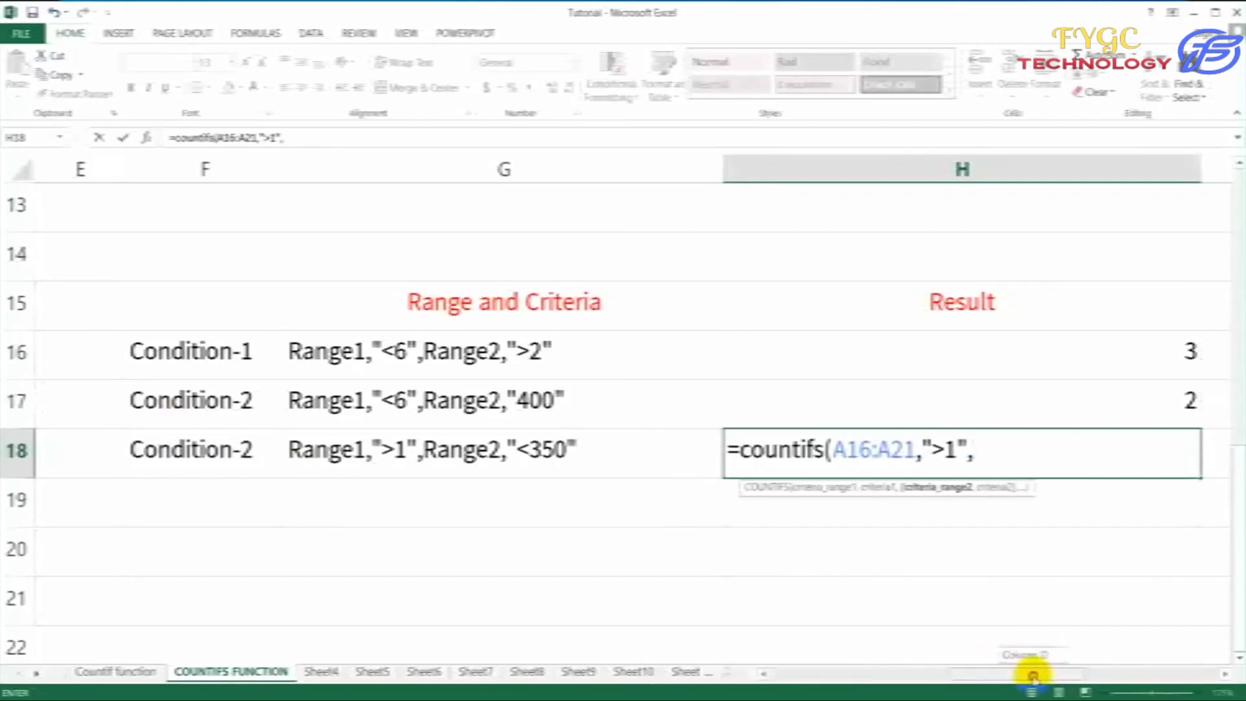
Add the Amount range B16:B21 with criterion "<350" and commit the formula, which returns 1.
{"action": "left_click_drag", "start_coordinate": [1023, 672], "coordinate": [703, 649]}
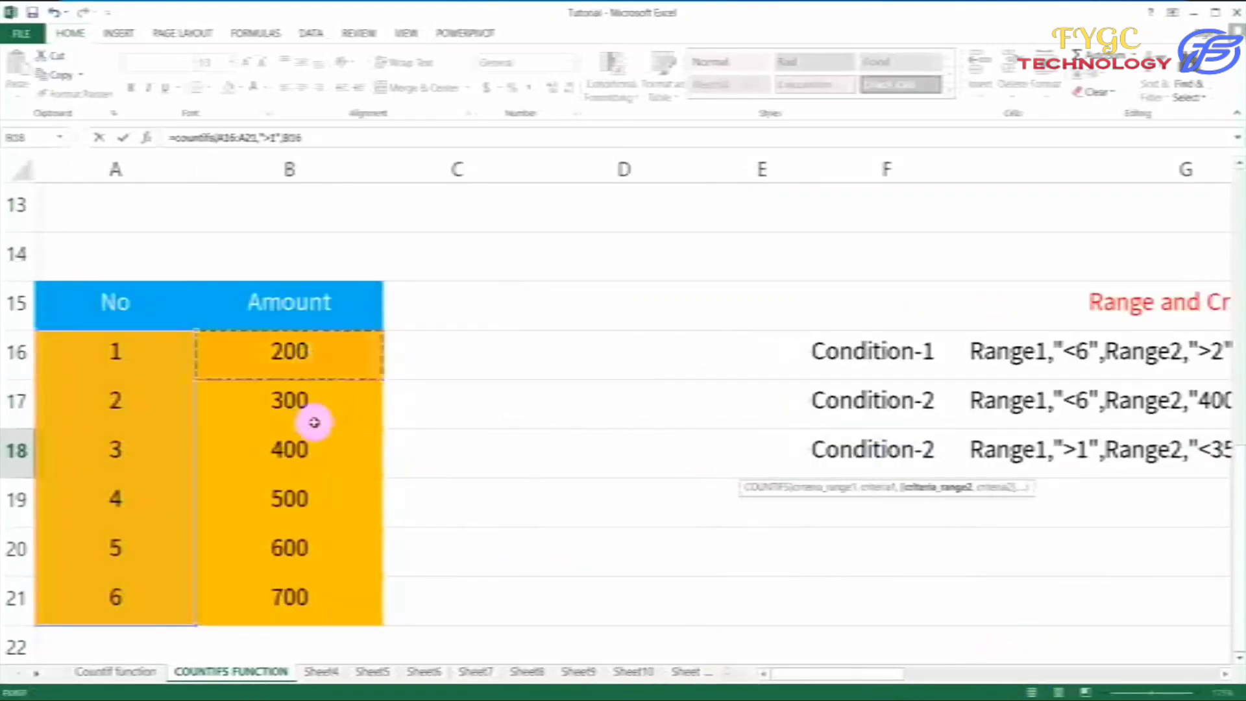
{"action": "left_click_drag", "start_coordinate": [325, 373], "coordinate": [320, 598]}
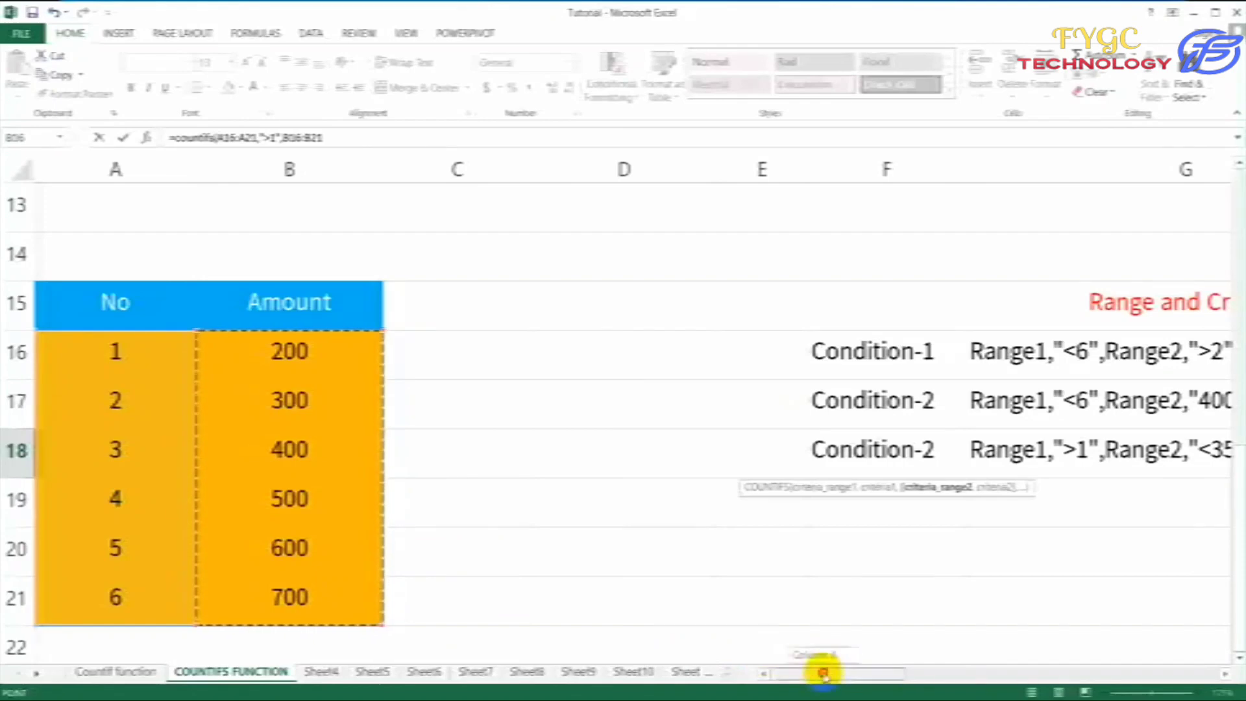
{"action": "left_click_drag", "start_coordinate": [821, 663], "coordinate": [992, 647]}
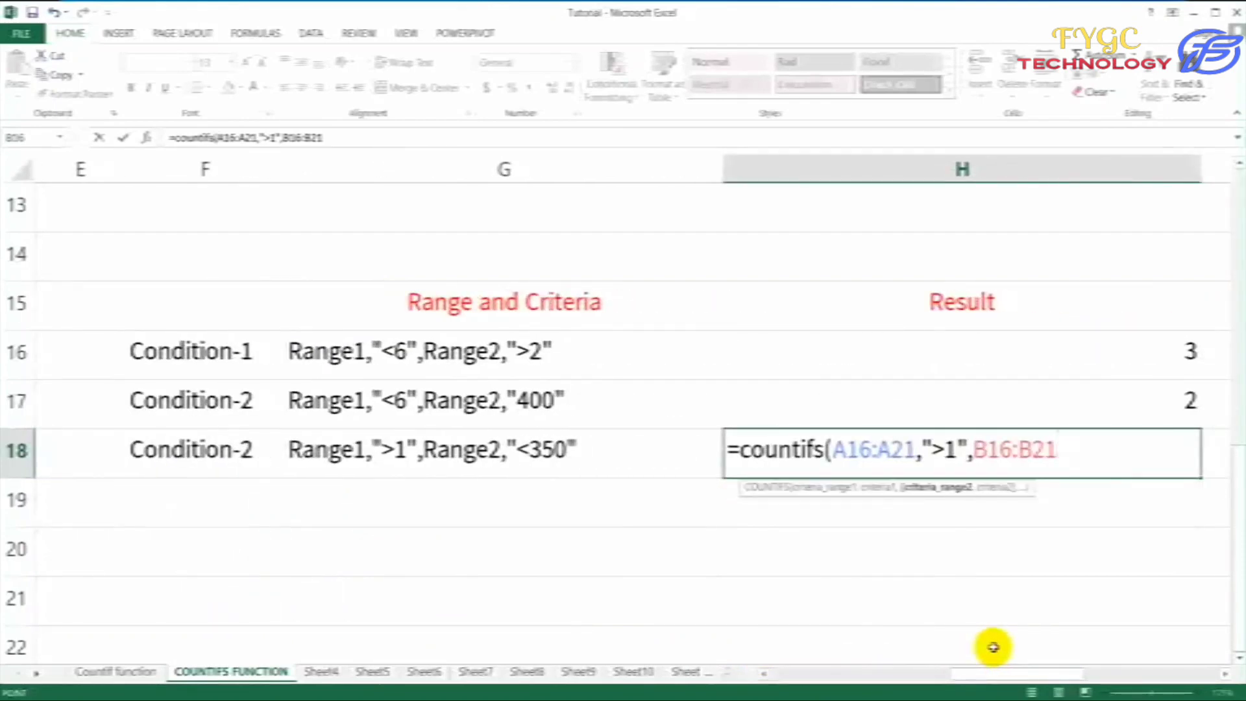
{"action": "type", "text": ",\""}
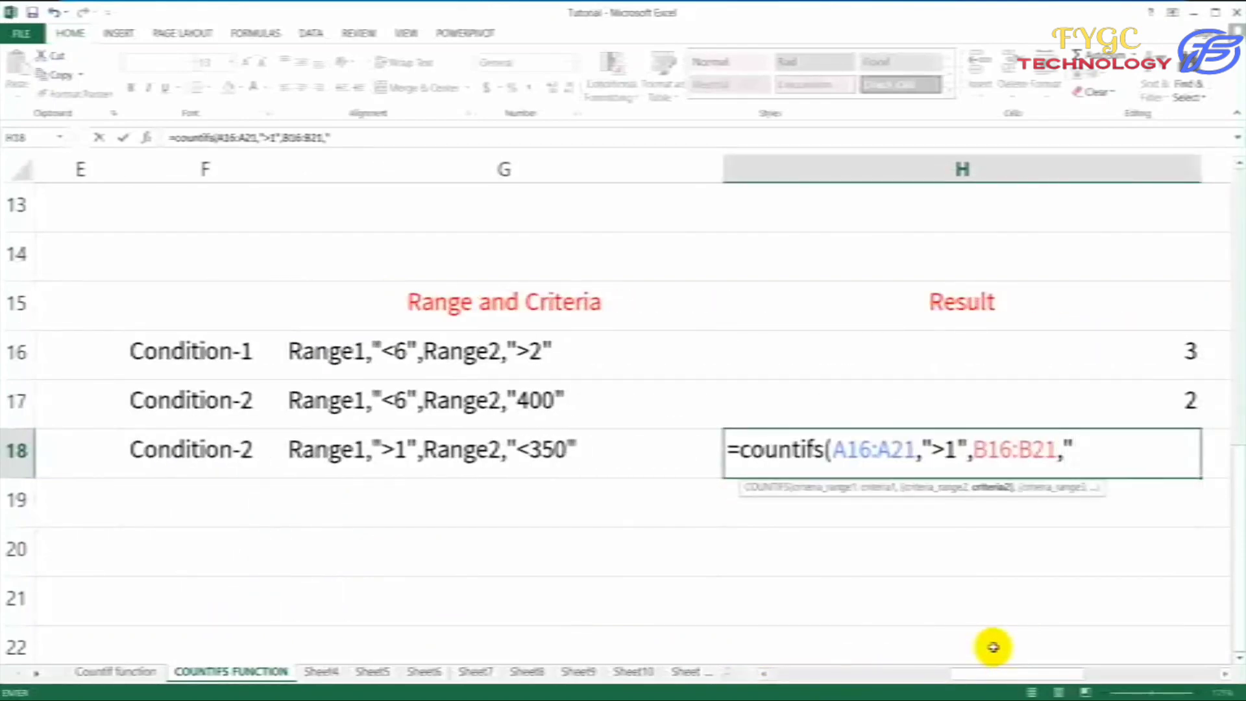
{"action": "type", "text": "<"}
{"action": "type", "text": "350"}
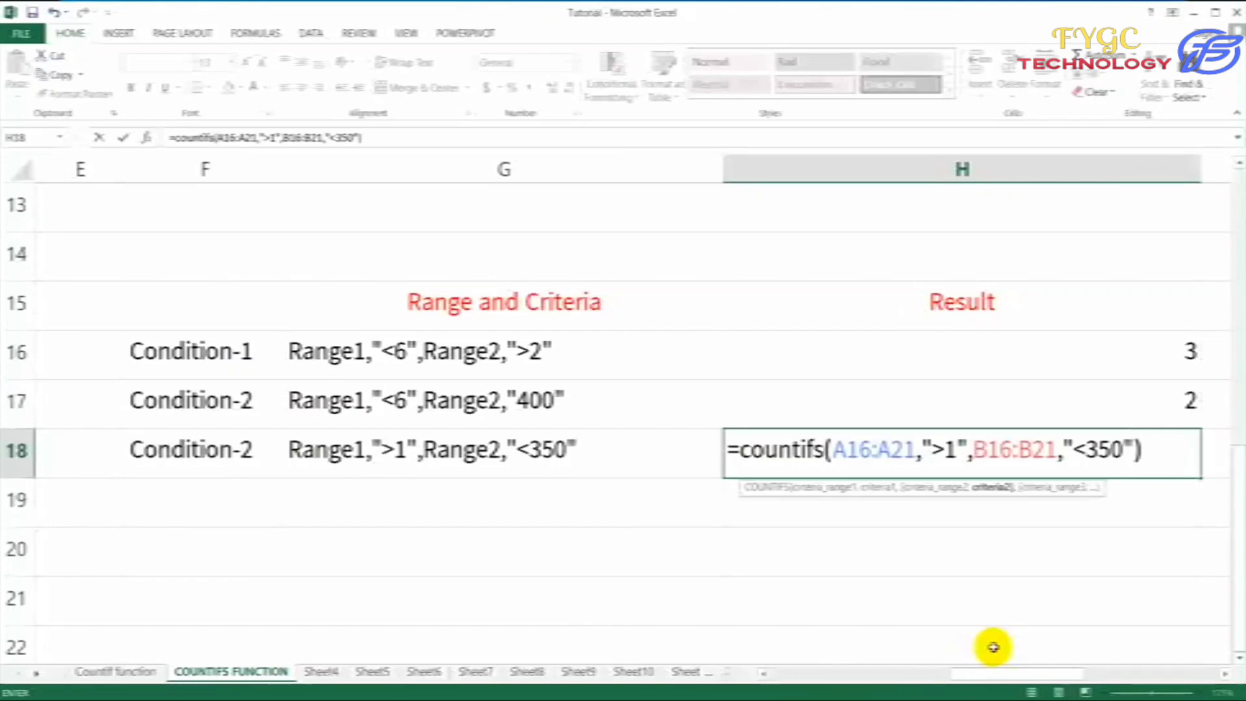
{"action": "key", "text": "Return"}
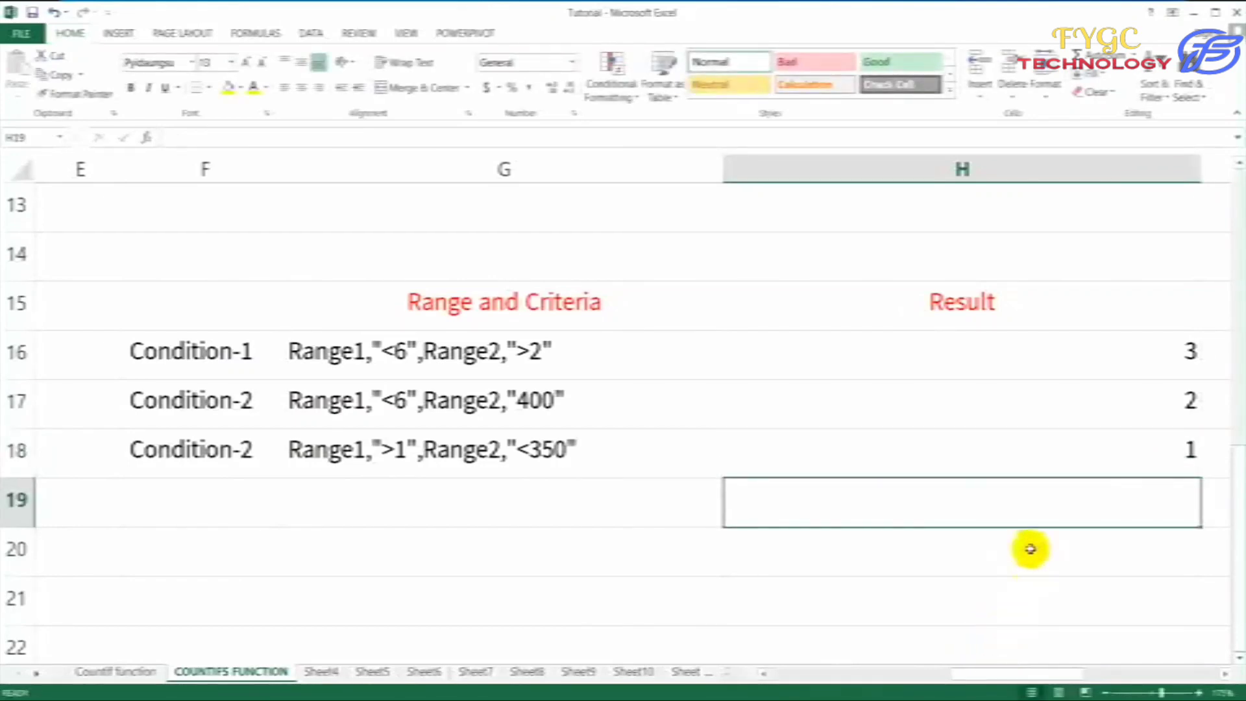
{"action": "left_click", "coordinate": [1045, 461]}
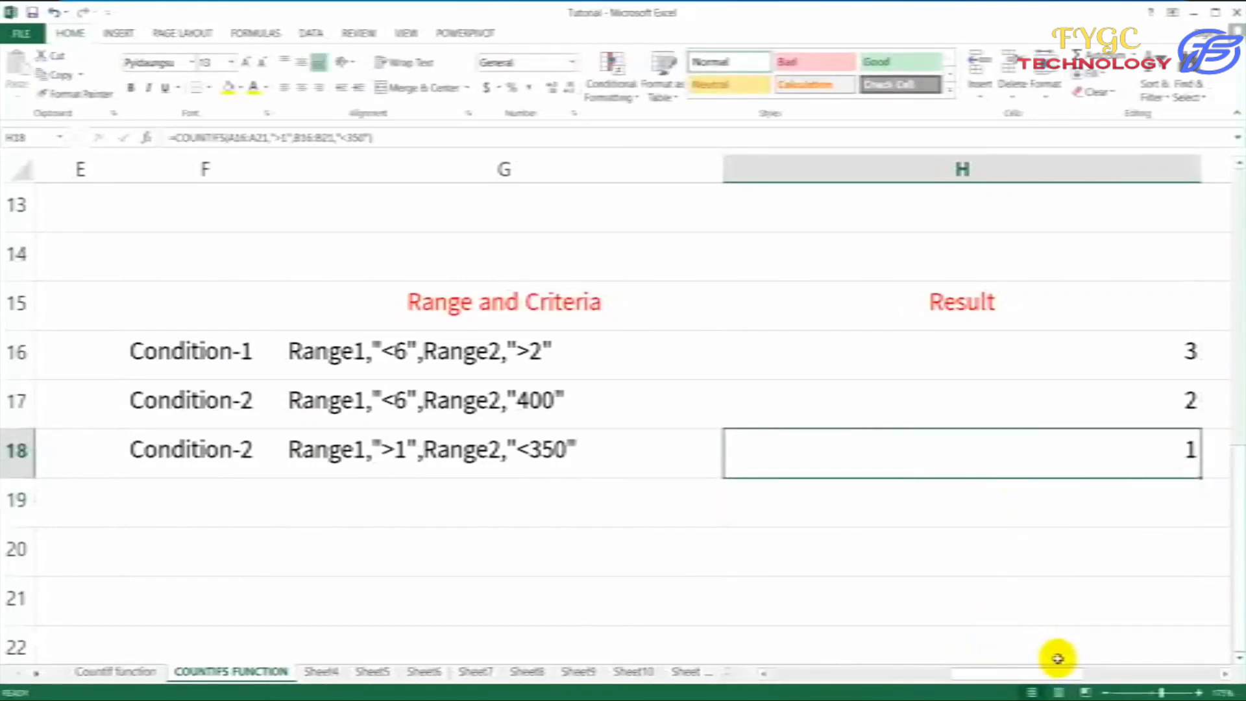
{"action": "left_click_drag", "start_coordinate": [1057, 675], "coordinate": [883, 674]}
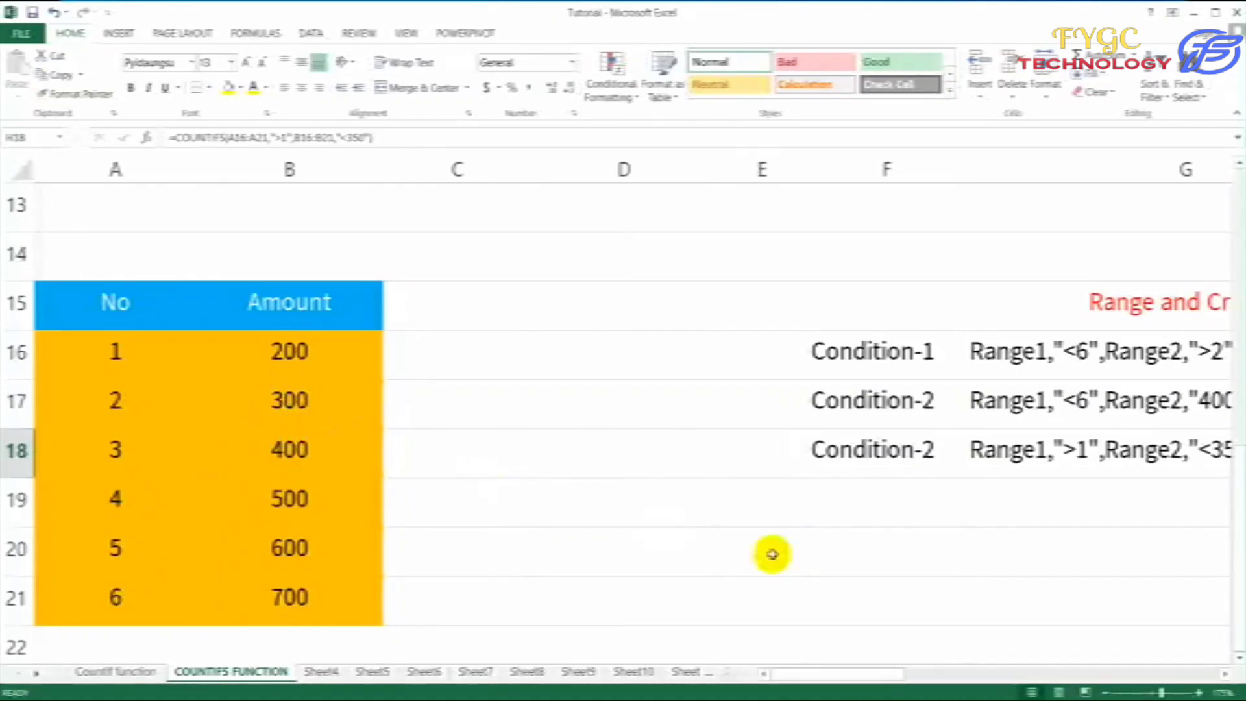
{"action": "mouse_move", "coordinate": [835, 675]}
{"action": "left_mouse_down"}
{"action": "mouse_move", "coordinate": [946, 674]}
{"action": "mouse_move", "coordinate": [792, 671]}
{"action": "left_mouse_up"}
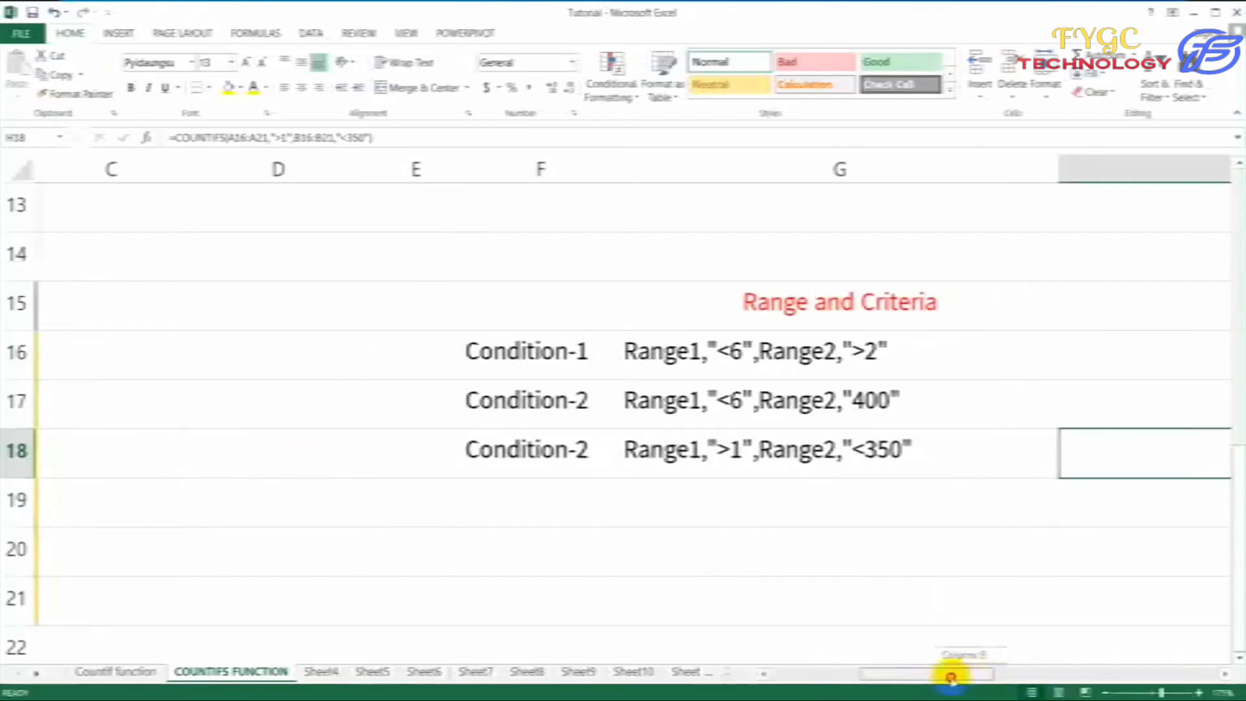
{"action": "scroll", "coordinate": [607, 555], "scroll_direction": "up", "scroll_amount": 4}
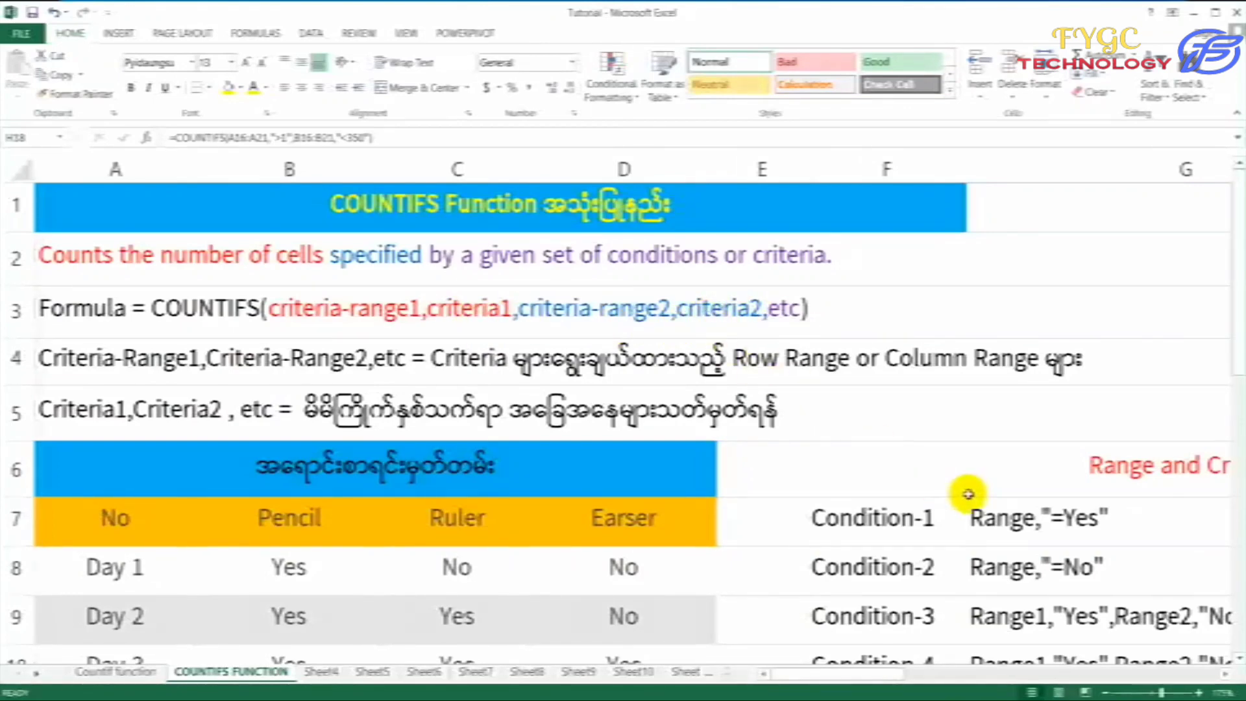
{"action": "scroll", "coordinate": [973, 515], "scroll_direction": "down", "scroll_amount": 1}
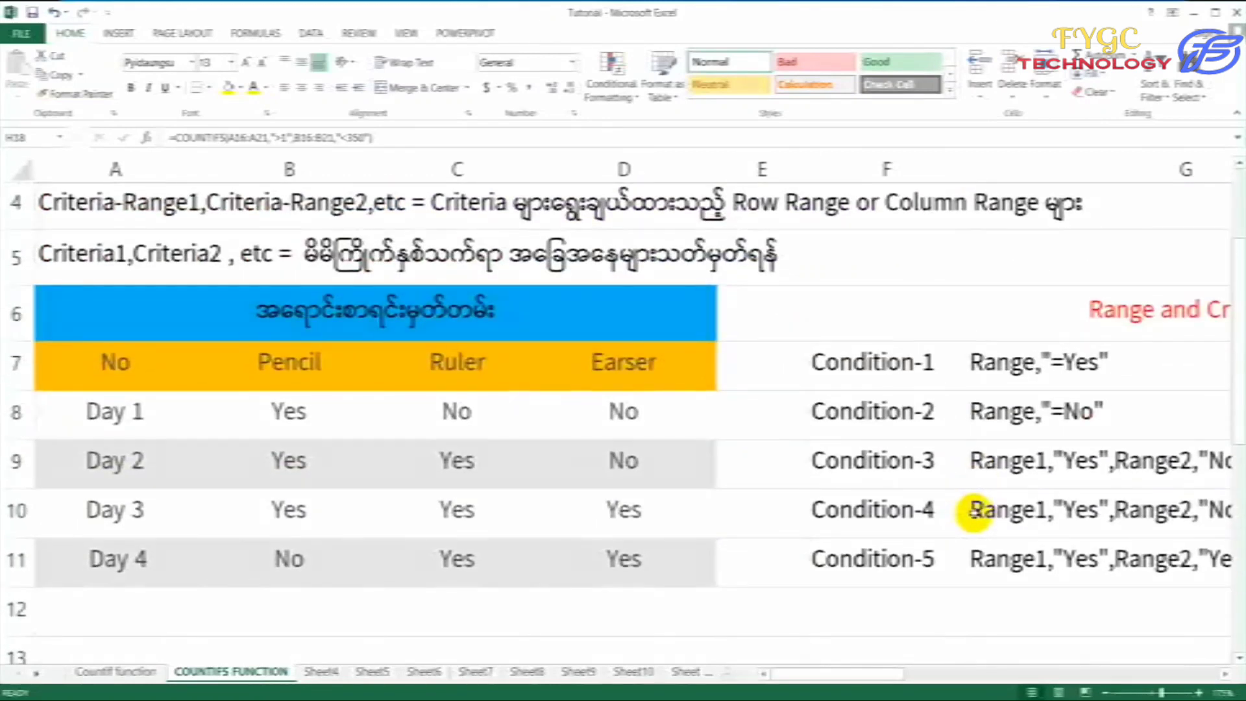
{"action": "scroll", "coordinate": [973, 513], "scroll_direction": "up", "scroll_amount": 1}
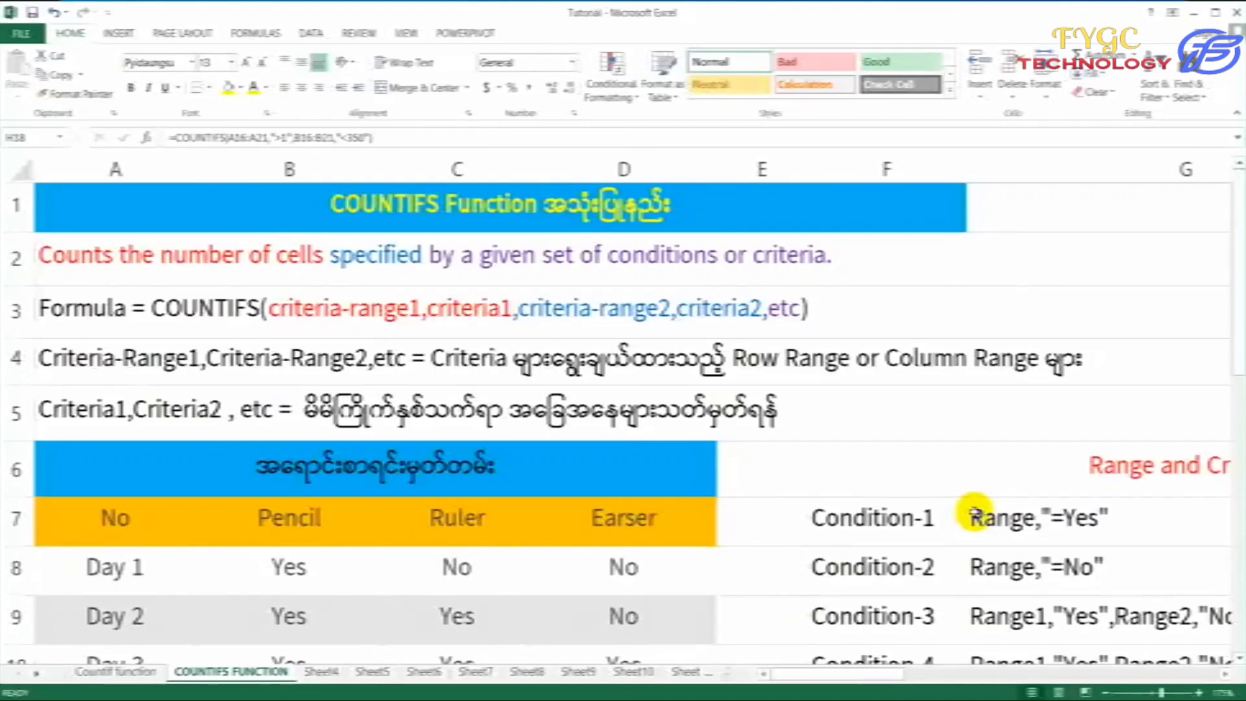
{"action": "scroll", "coordinate": [863, 500], "scroll_direction": "down", "scroll_amount": 1}
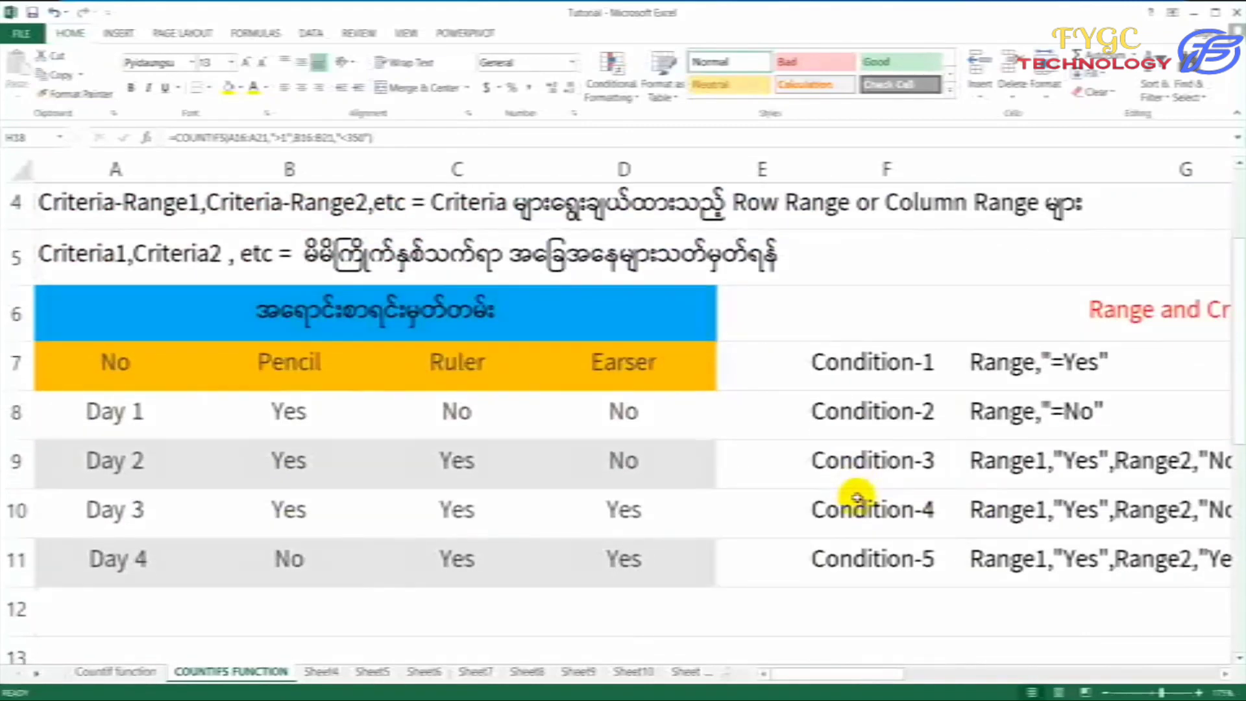
{"action": "left_click_drag", "start_coordinate": [884, 673], "coordinate": [952, 663]}
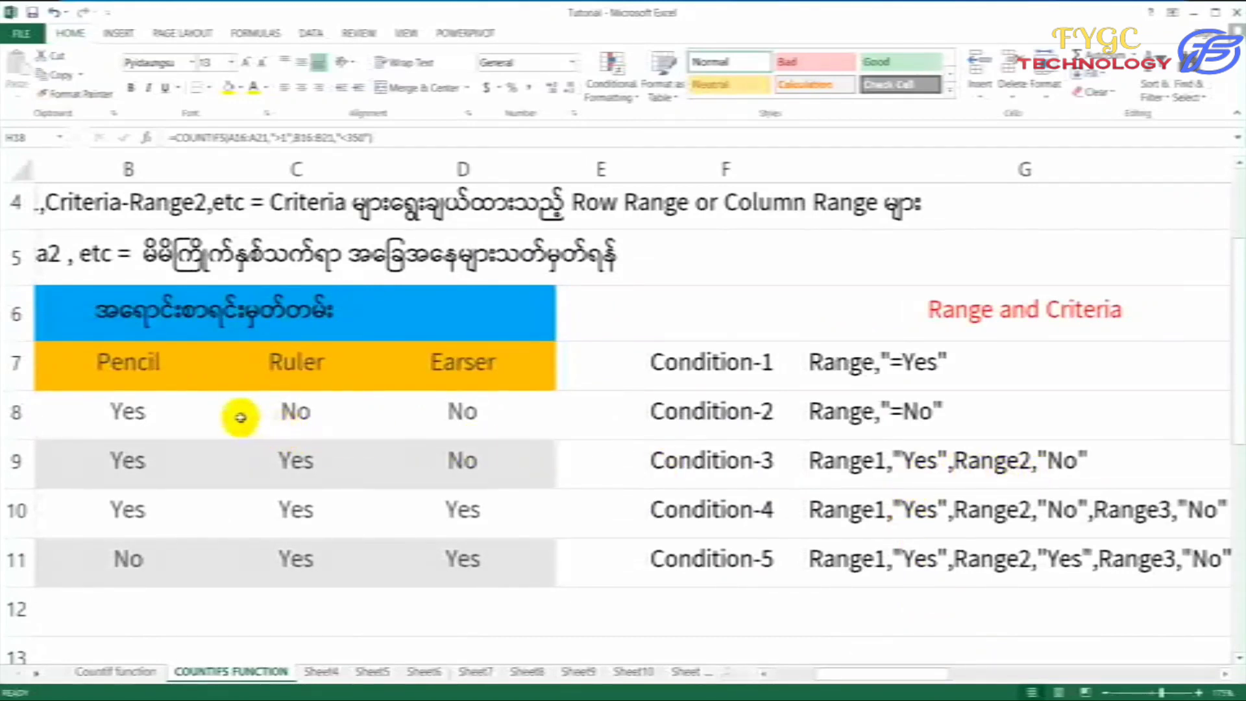
{"action": "left_click", "coordinate": [182, 380]}
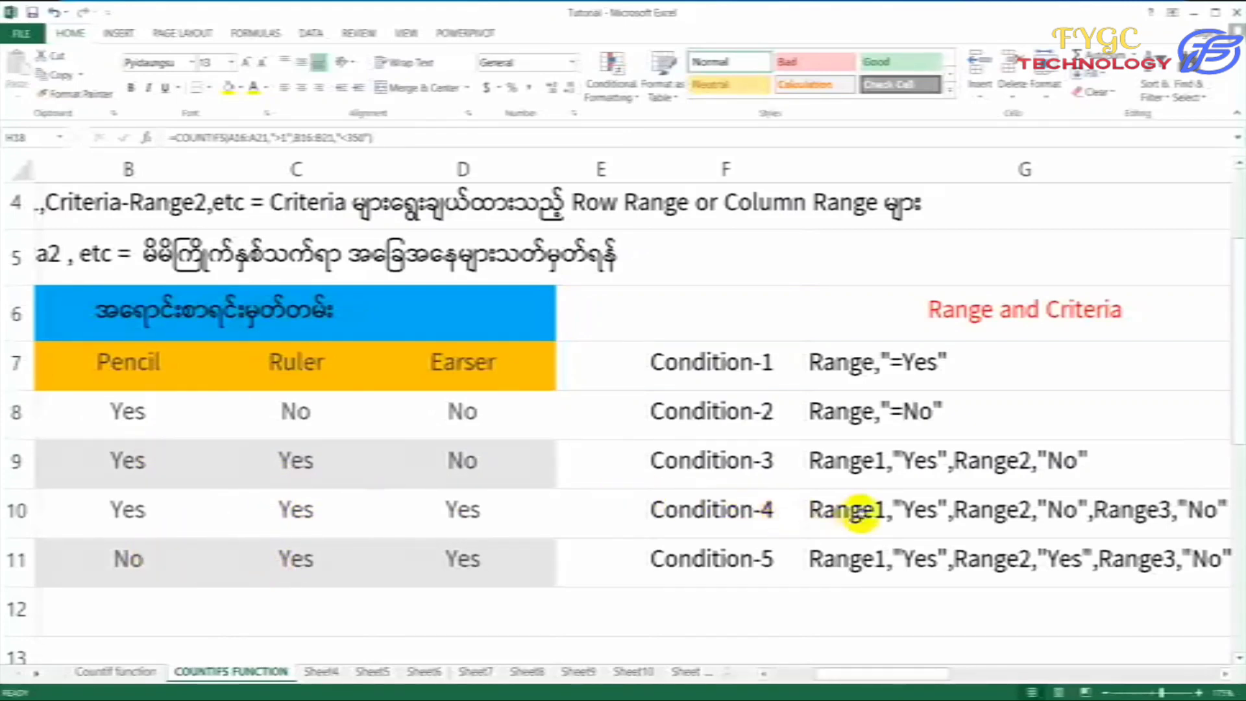
{"action": "mouse_move", "coordinate": [909, 675]}
{"action": "left_mouse_down"}
{"action": "mouse_move", "coordinate": [1037, 678]}
{"action": "mouse_move", "coordinate": [729, 656]}
{"action": "left_mouse_up"}
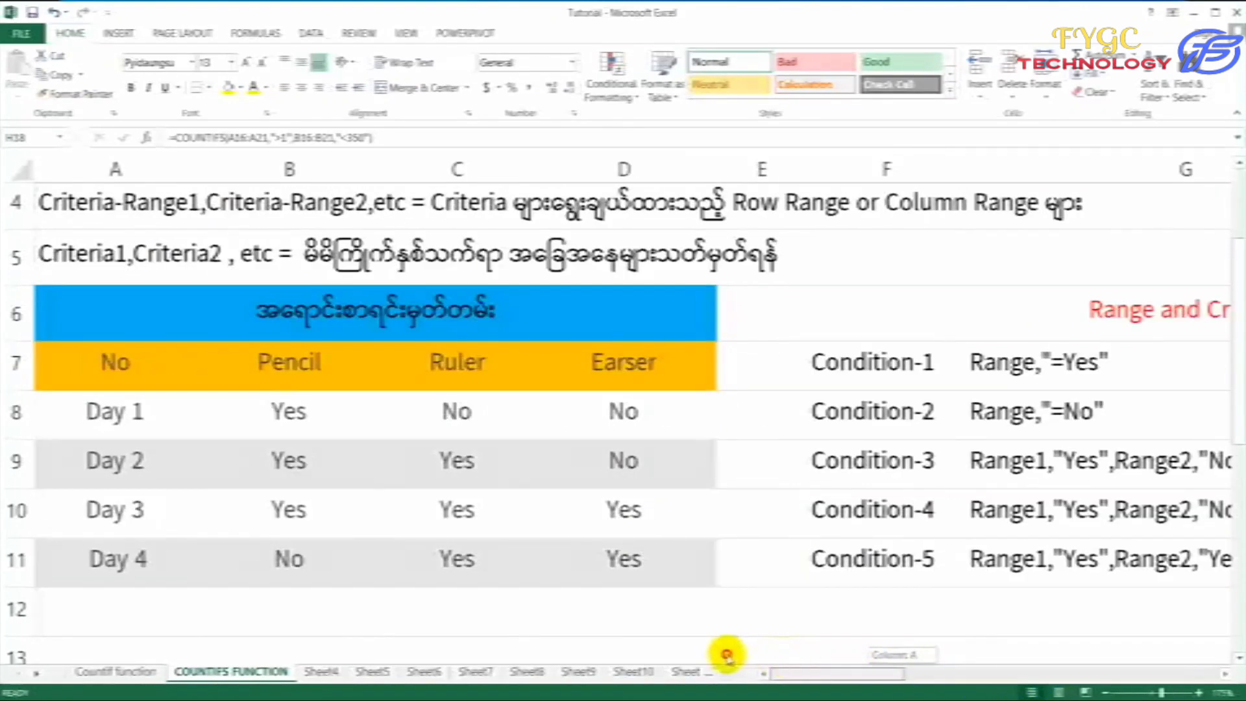
{"action": "scroll", "coordinate": [706, 569], "scroll_direction": "up", "scroll_amount": 1}
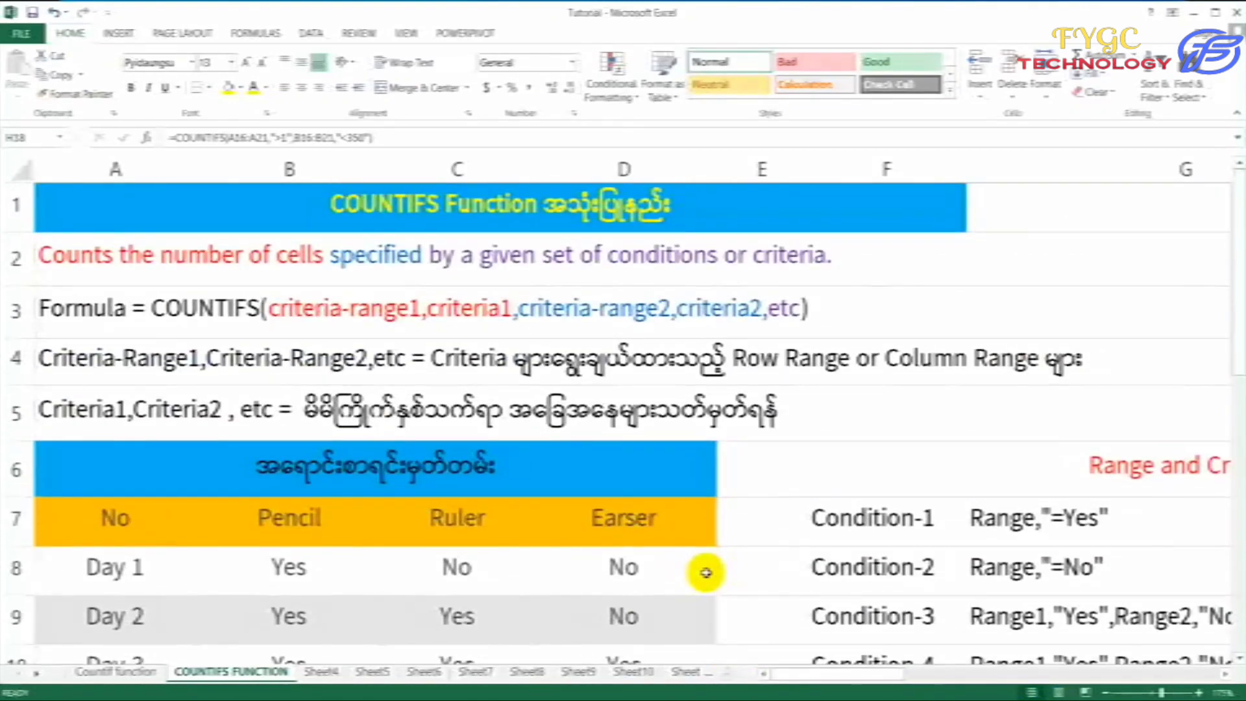